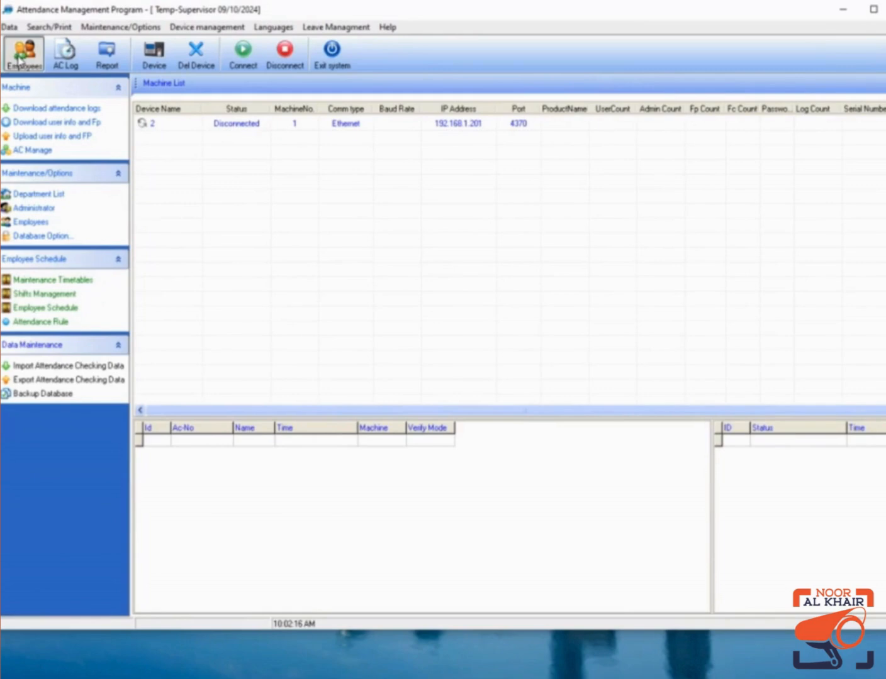
Show the OUR COMPANY employees and start a new employee record, dismissing the missing-name error.
{"action": "left_click", "coordinate": [22, 59]}
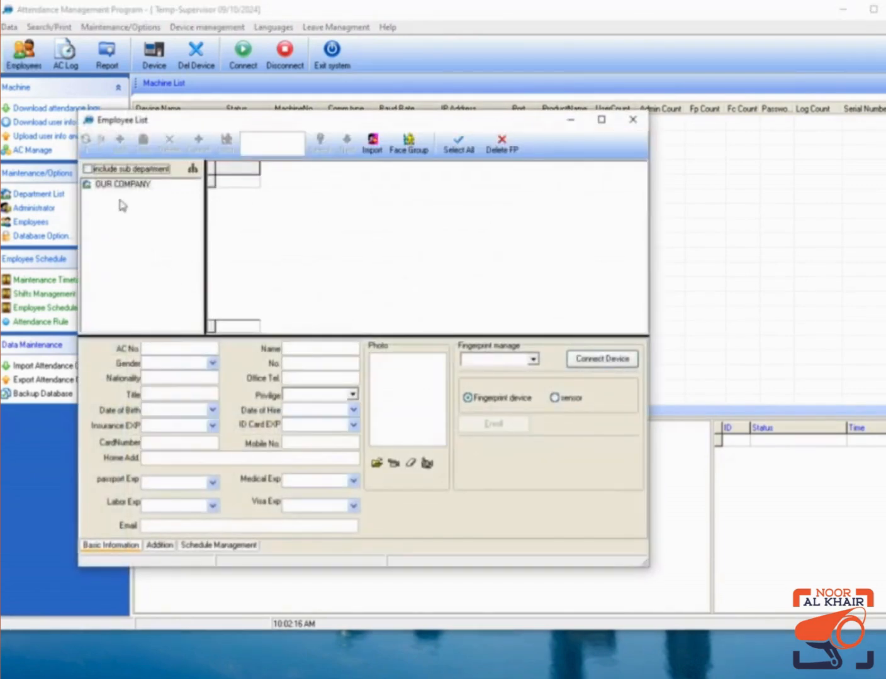
{"action": "left_click", "coordinate": [110, 184]}
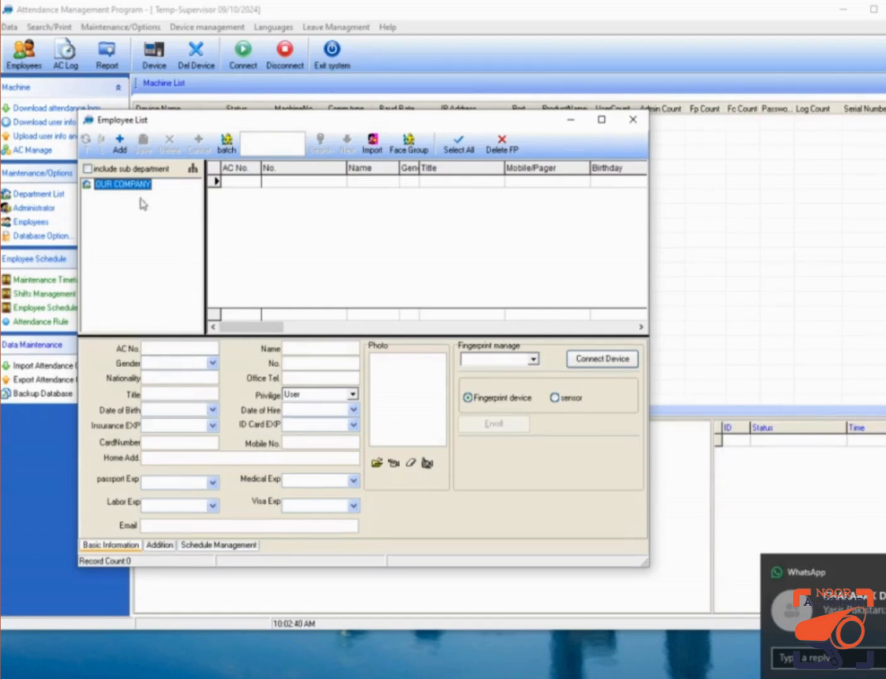
{"action": "left_click", "coordinate": [121, 148]}
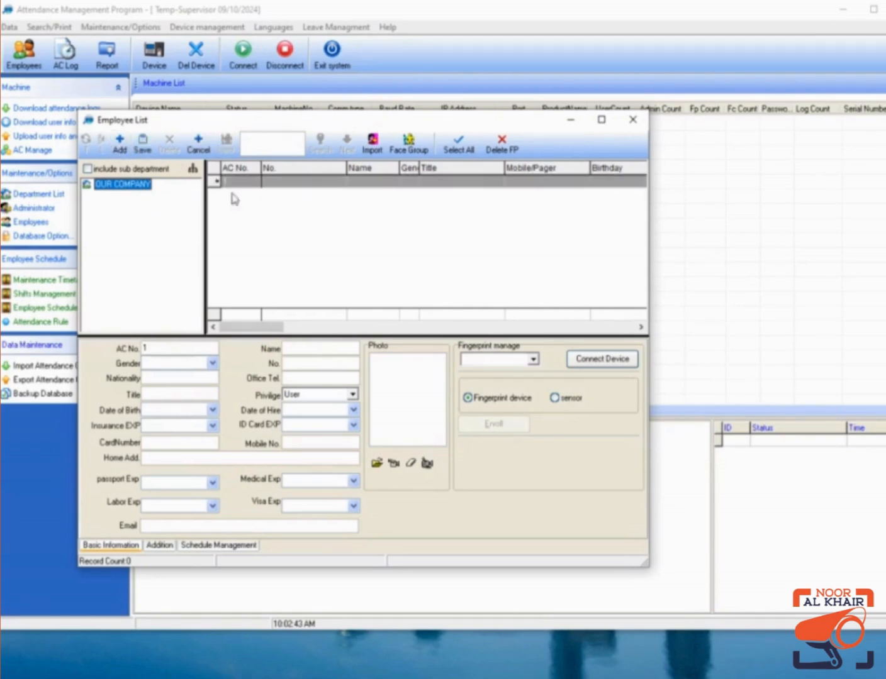
{"action": "left_click", "coordinate": [125, 147]}
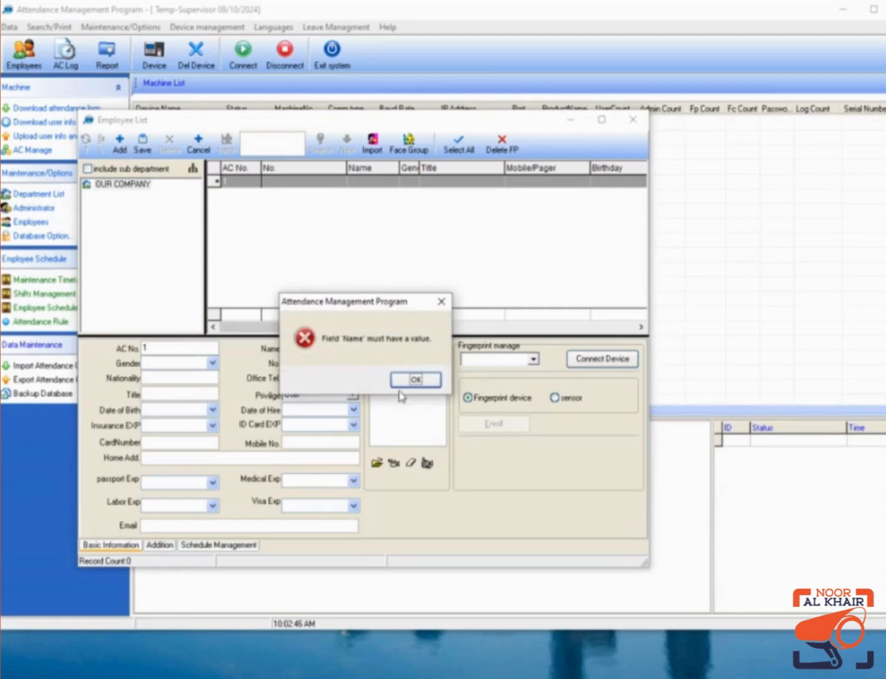
{"action": "left_click", "coordinate": [416, 380]}
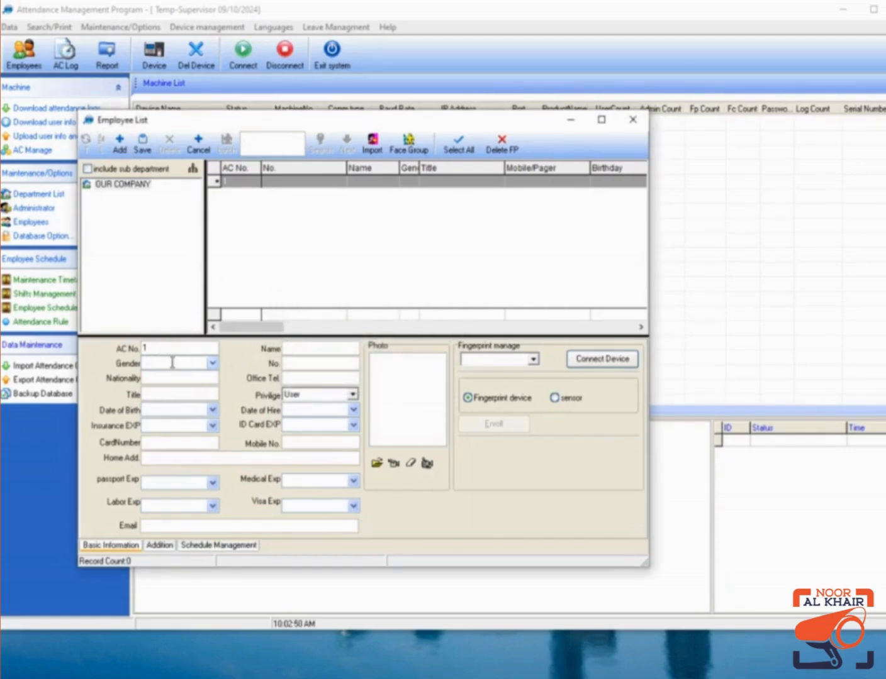
Give the new record AC No. 1001 and the employee's name, save it, and close the list.
{"action": "double_click", "coordinate": [144, 348]}
{"action": "type", "text": "1"}
{"action": "left_click", "coordinate": [287, 350]}
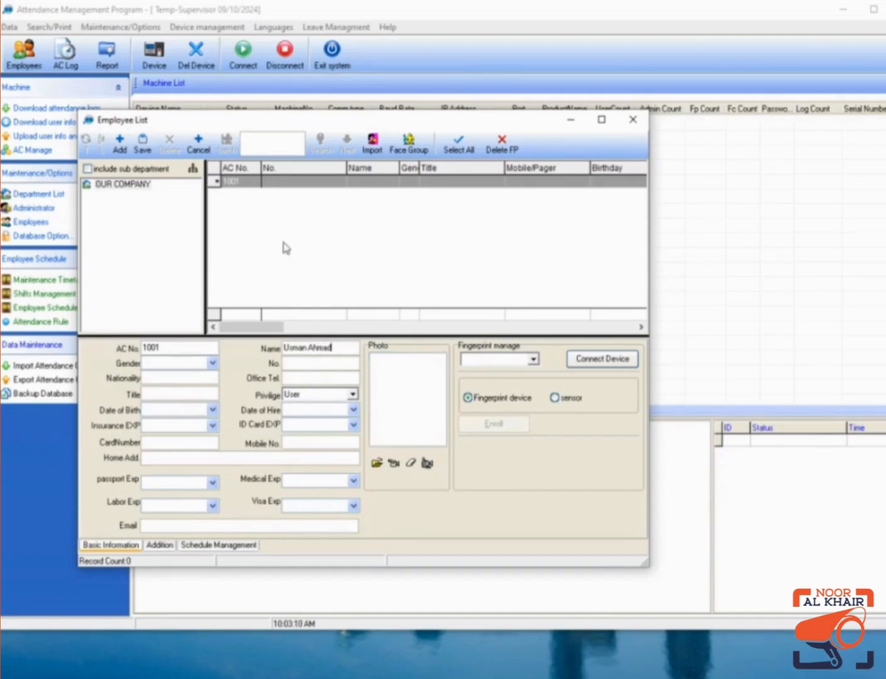
{"action": "left_click", "coordinate": [142, 145]}
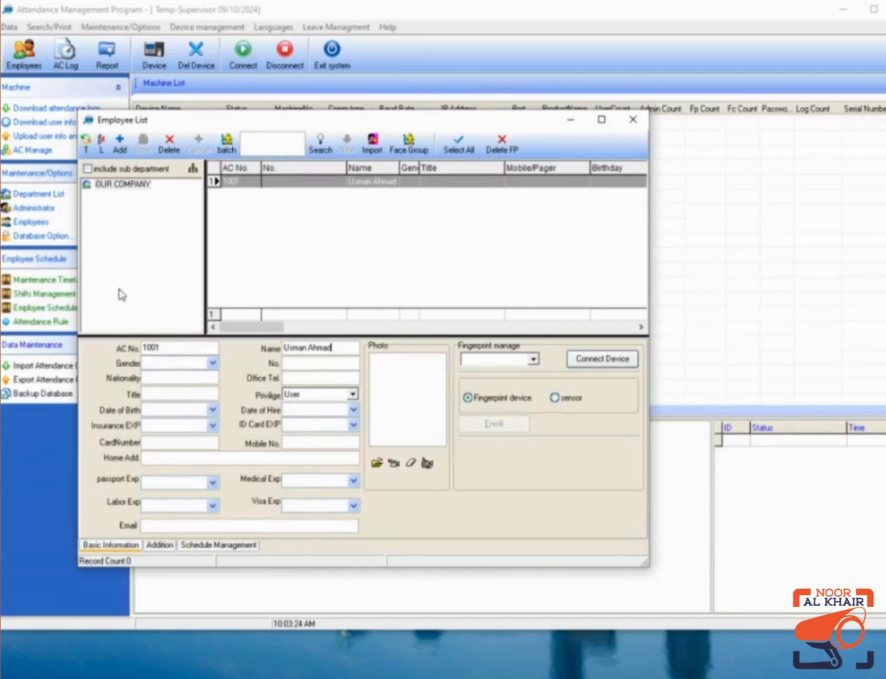
{"action": "left_click", "coordinate": [133, 187]}
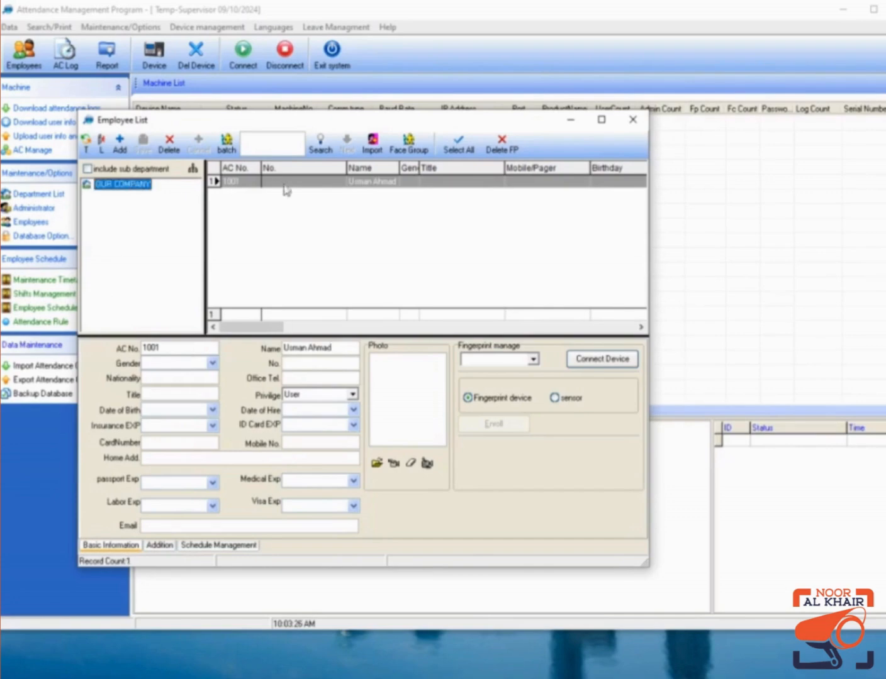
{"action": "left_click", "coordinate": [627, 124]}
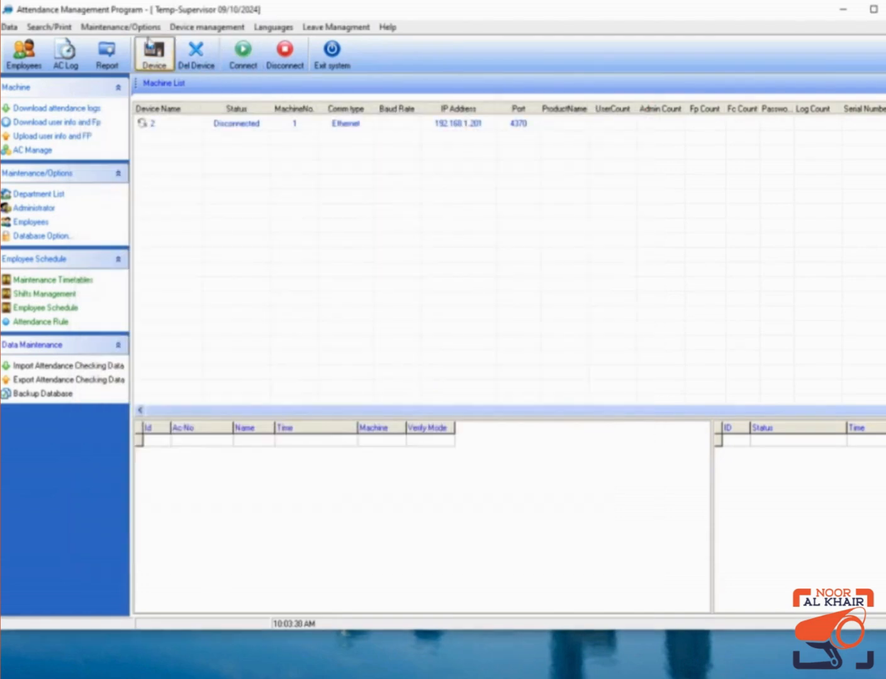
In Attendance Rule options, enter 'Noor Al Khair Technologies' as both unit name and abbreviation.
{"action": "left_click", "coordinate": [143, 25]}
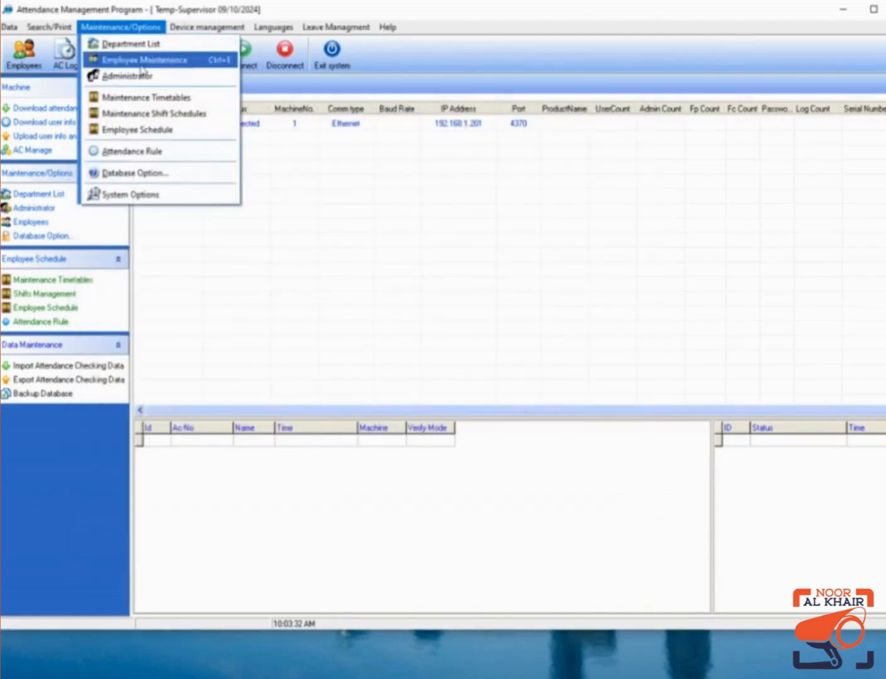
{"action": "left_click", "coordinate": [136, 153]}
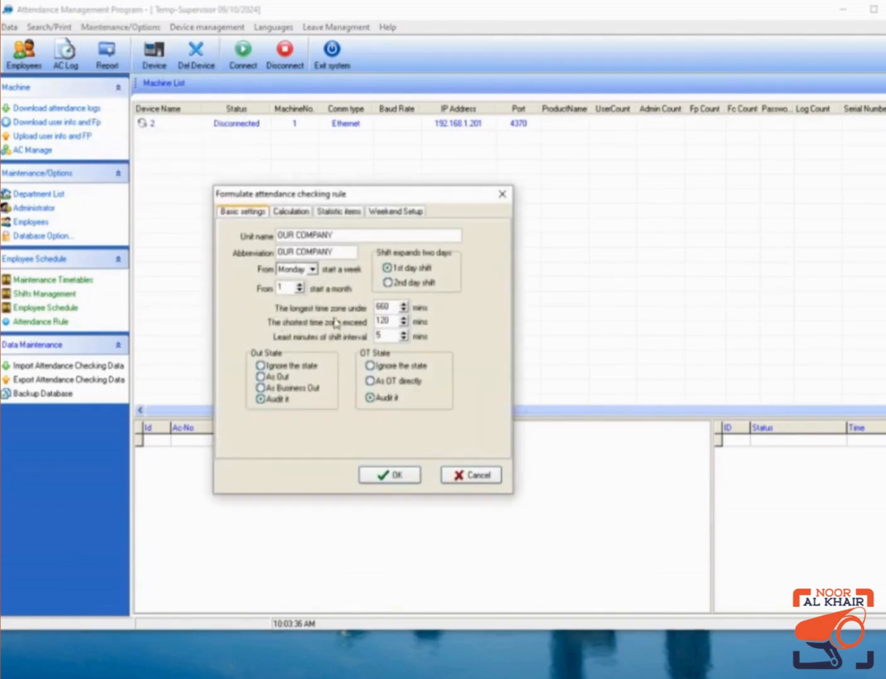
{"action": "left_click_drag", "start_coordinate": [346, 234], "coordinate": [278, 235]}
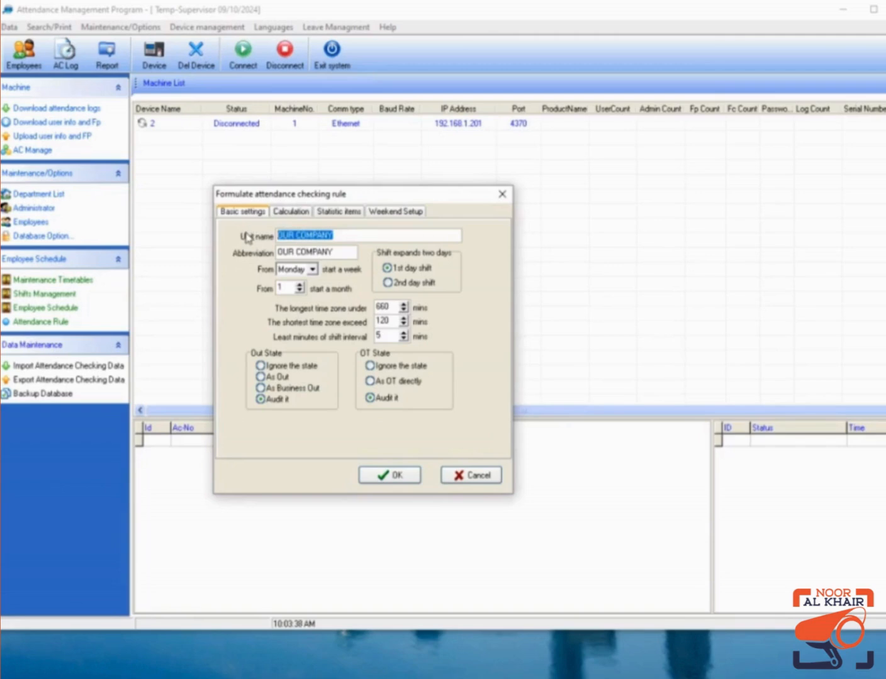
{"action": "type", "text": "Noor Al Khair Technolo"}
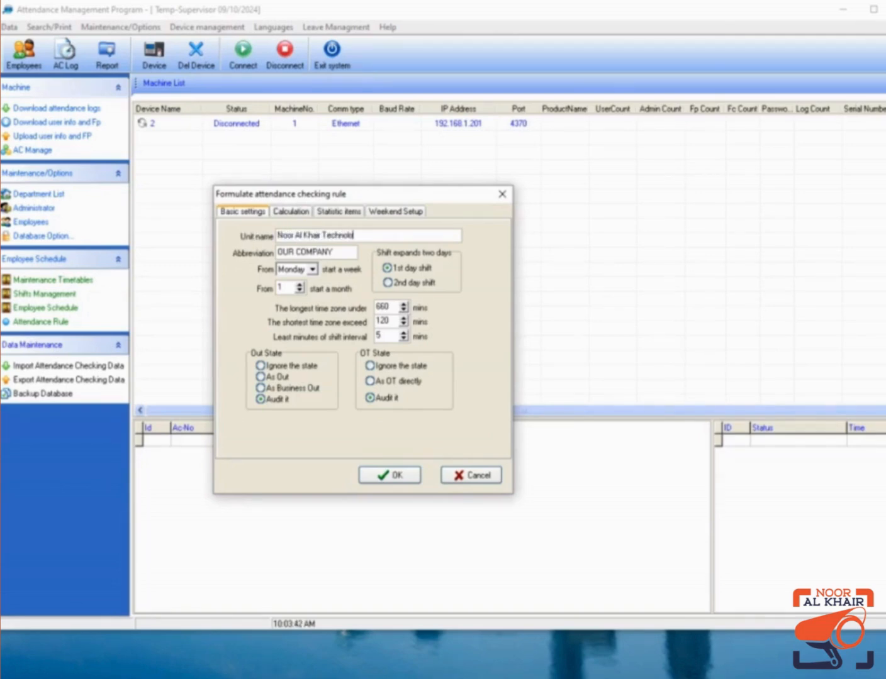
{"action": "type", "text": "gies"}
{"action": "left_click_drag", "start_coordinate": [369, 235], "coordinate": [261, 240]}
{"action": "key", "text": "ctrl+c"}
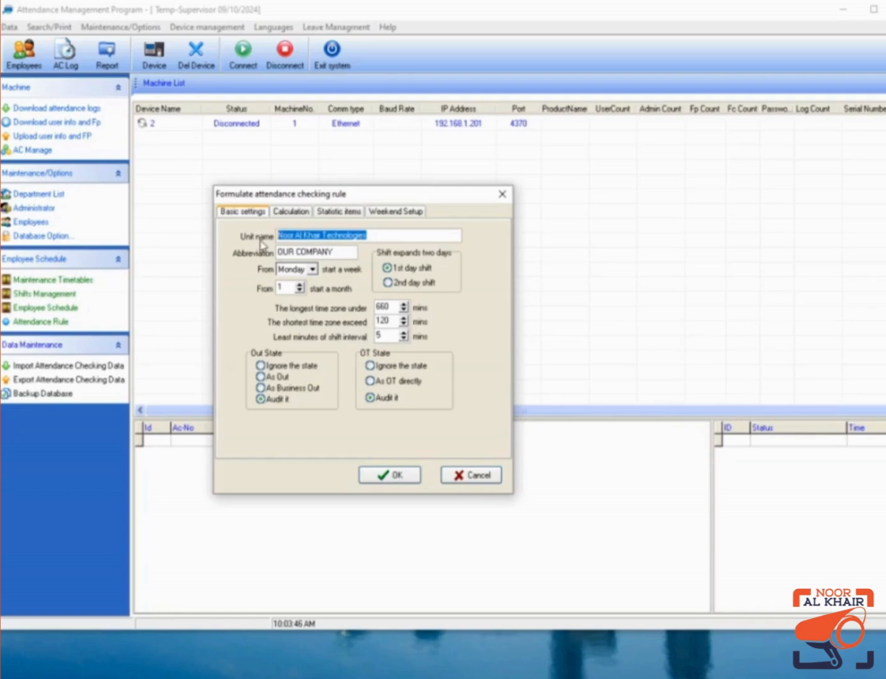
{"action": "left_click_drag", "start_coordinate": [340, 253], "coordinate": [240, 269]}
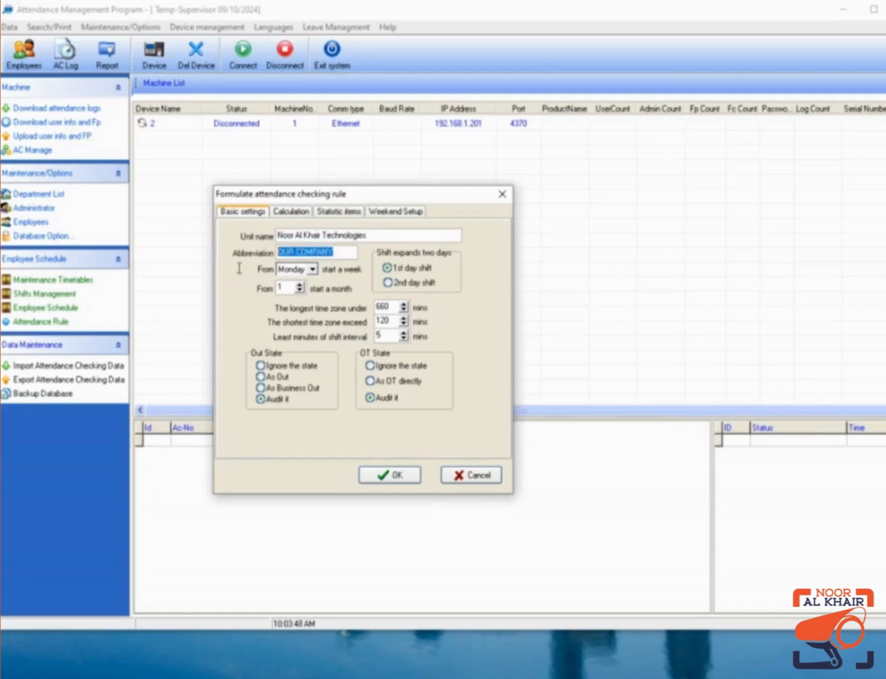
{"action": "key", "text": "ctrl+v"}
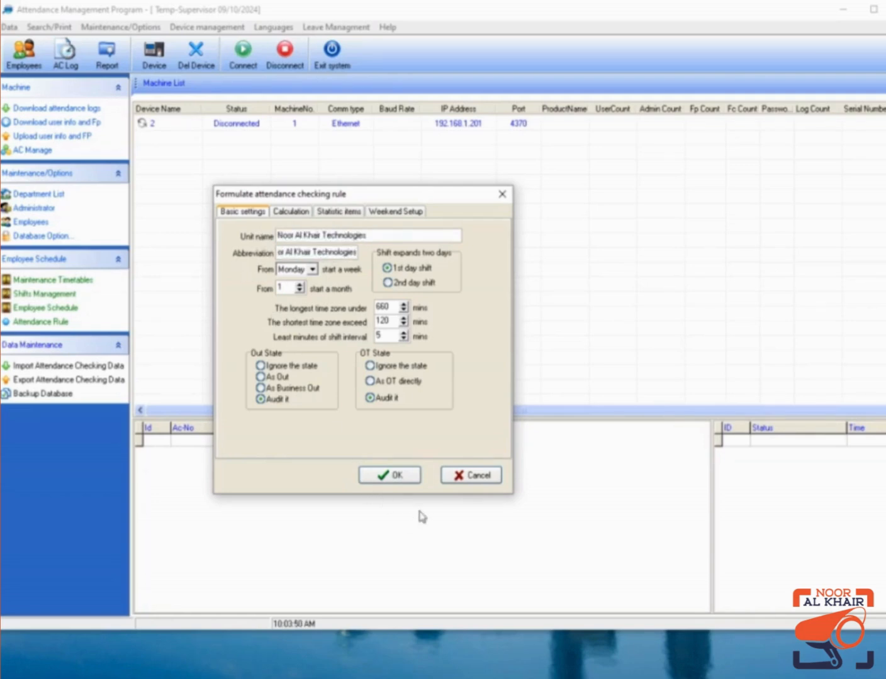
{"action": "left_click", "coordinate": [409, 476]}
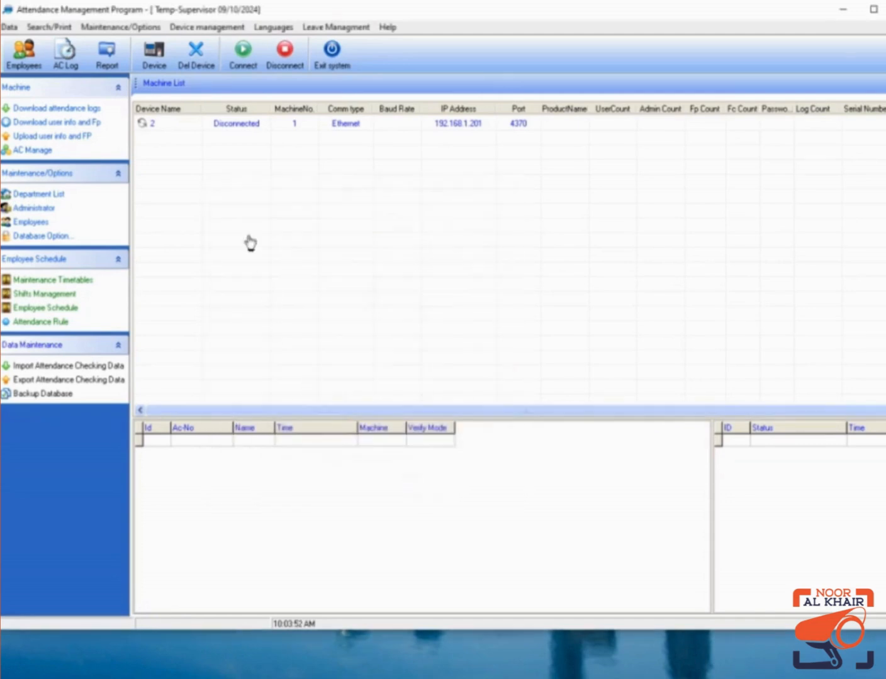
{"action": "left_click", "coordinate": [30, 57]}
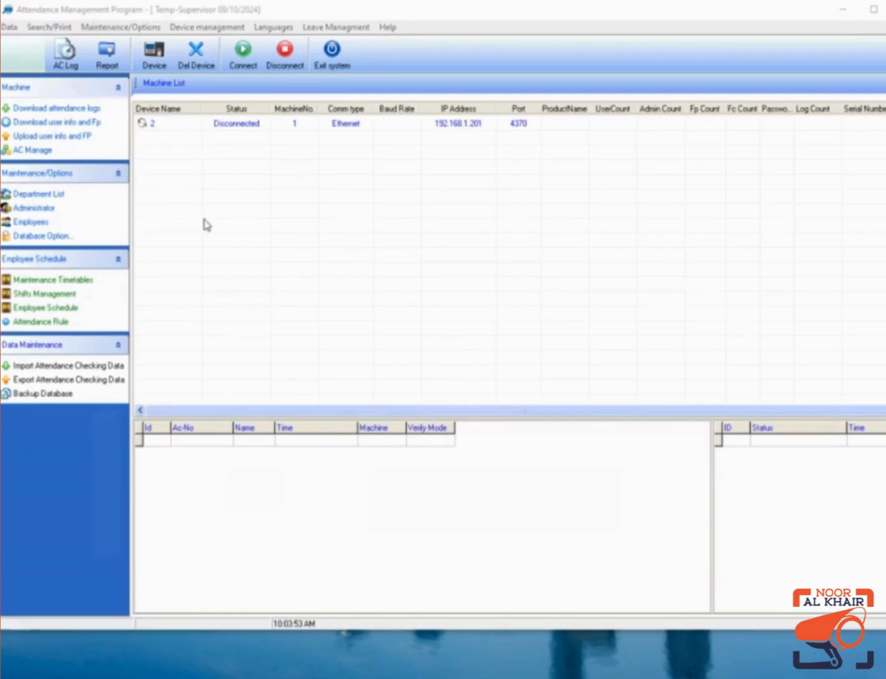
Add employee 1002 with the employee's name under Noor Al Khair Technologies, save, and close the list.
{"action": "left_click", "coordinate": [114, 187]}
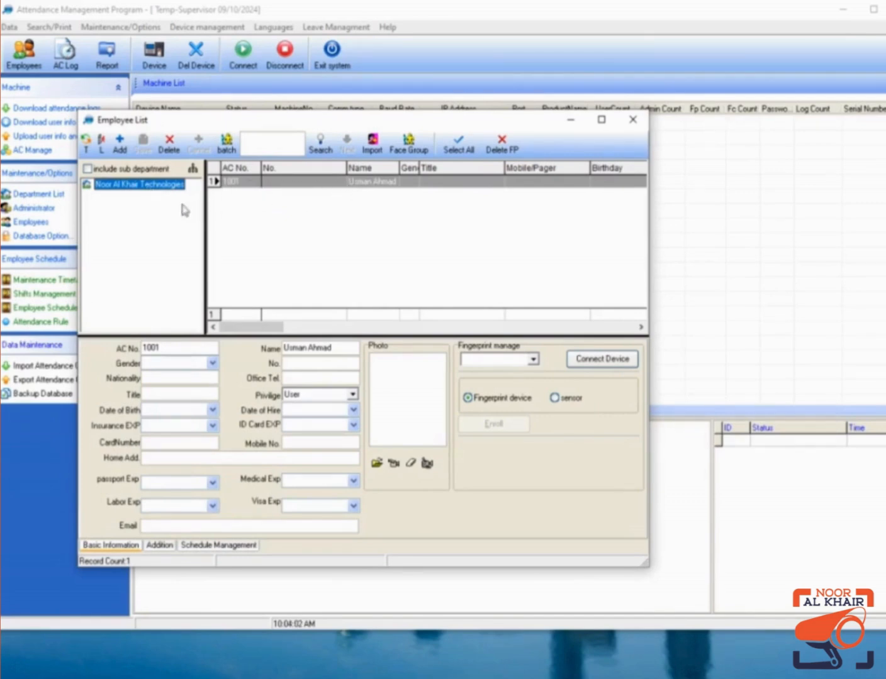
{"action": "left_click", "coordinate": [120, 145]}
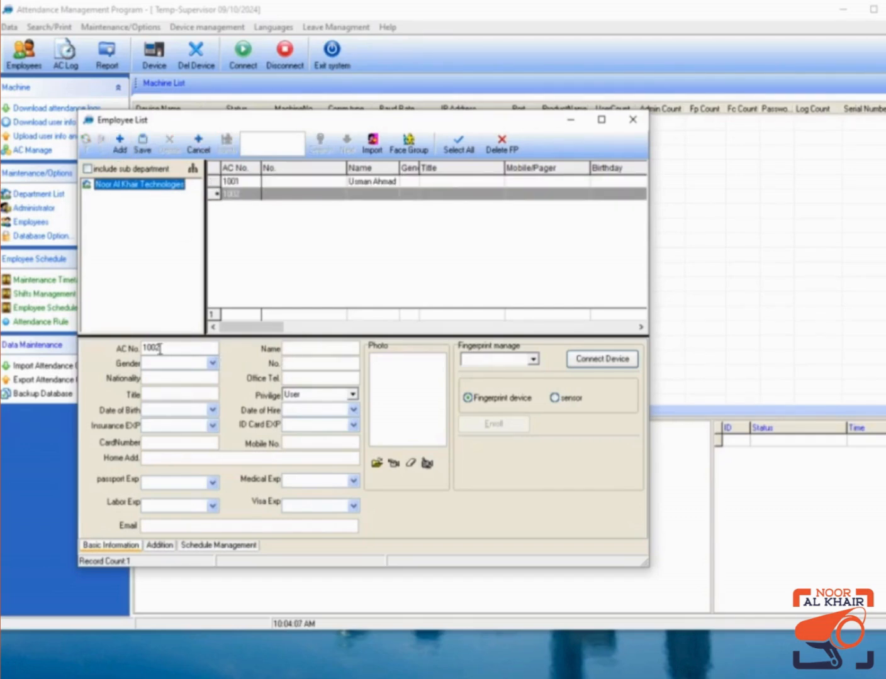
{"action": "left_click", "coordinate": [310, 351]}
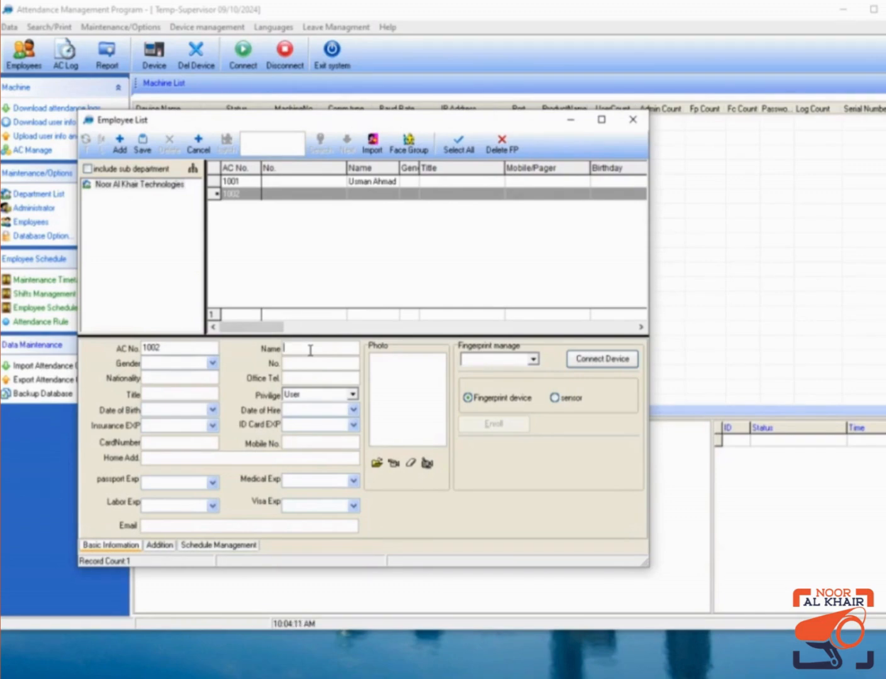
{"action": "left_click", "coordinate": [143, 144]}
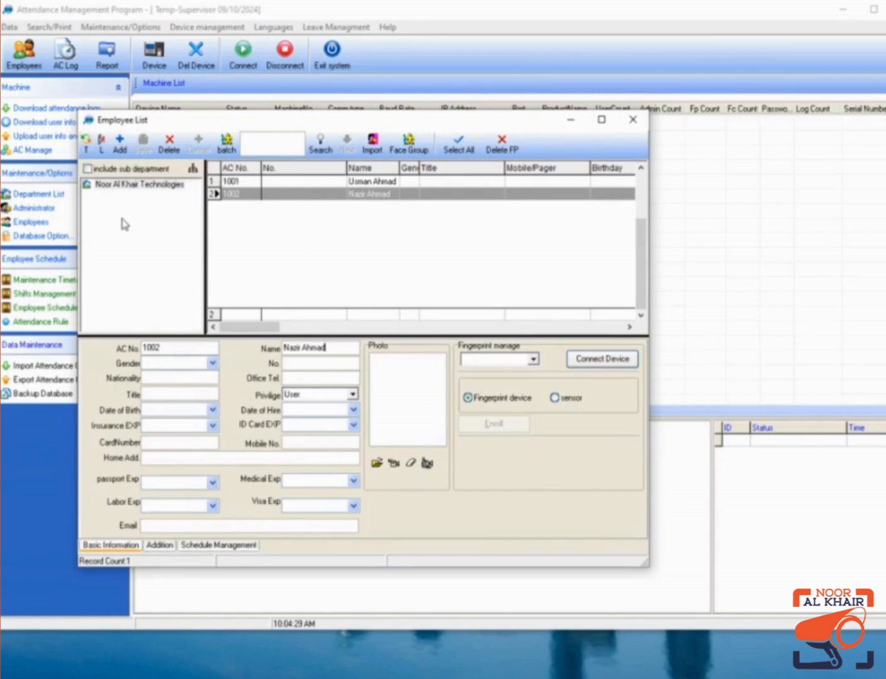
{"action": "left_click", "coordinate": [628, 127]}
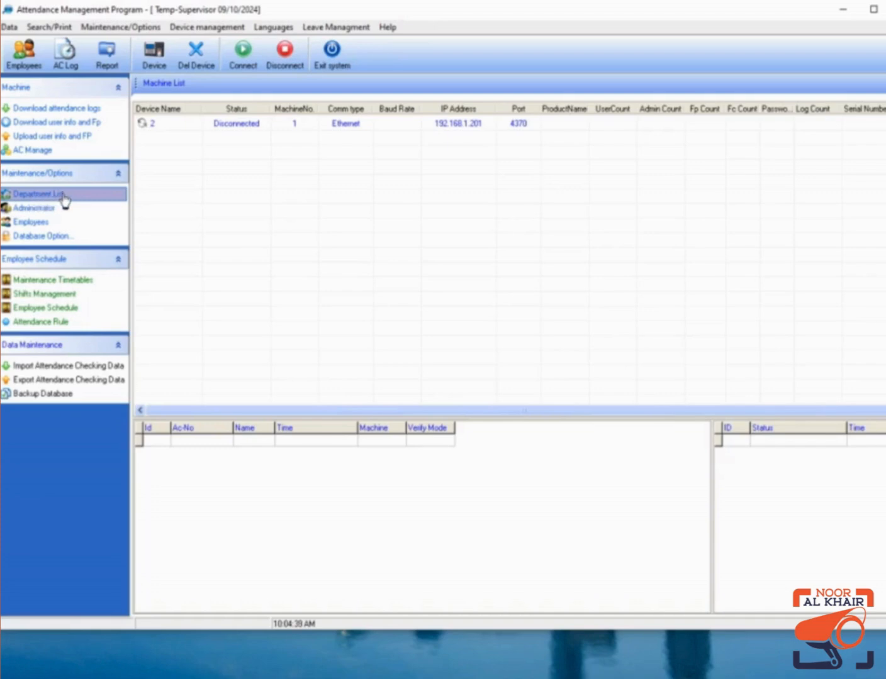
In Department Management, add the Accounts and Sales departments.
{"action": "left_click", "coordinate": [38, 194]}
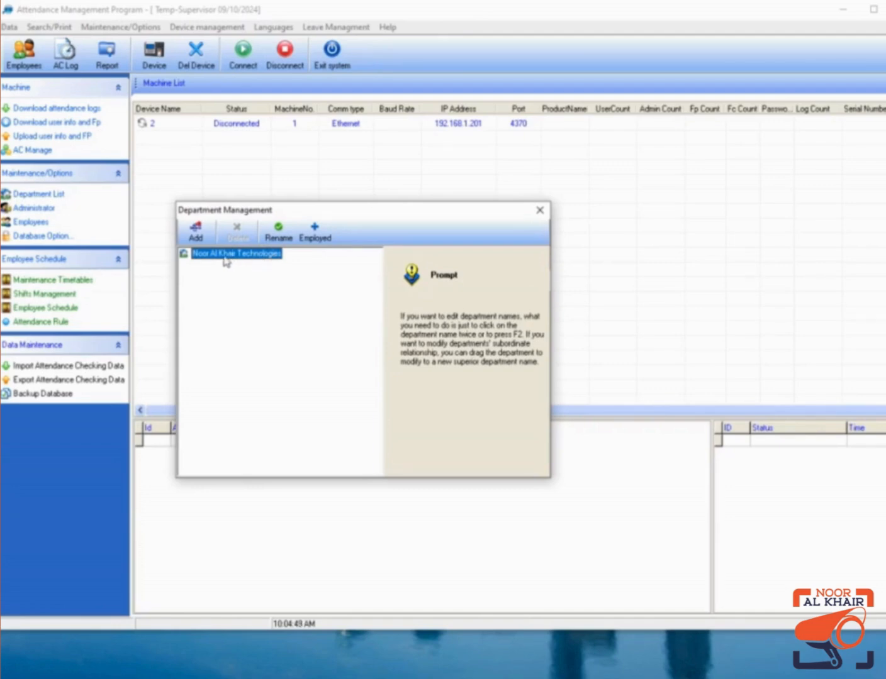
{"action": "left_click", "coordinate": [196, 232]}
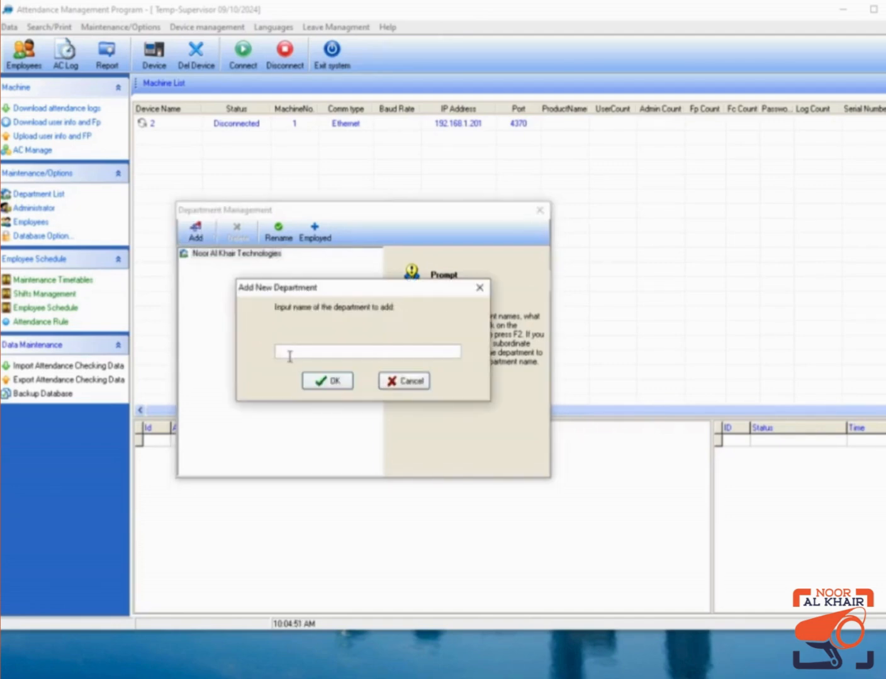
{"action": "type", "text": "Ad"}
{"action": "left_click", "coordinate": [334, 380]}
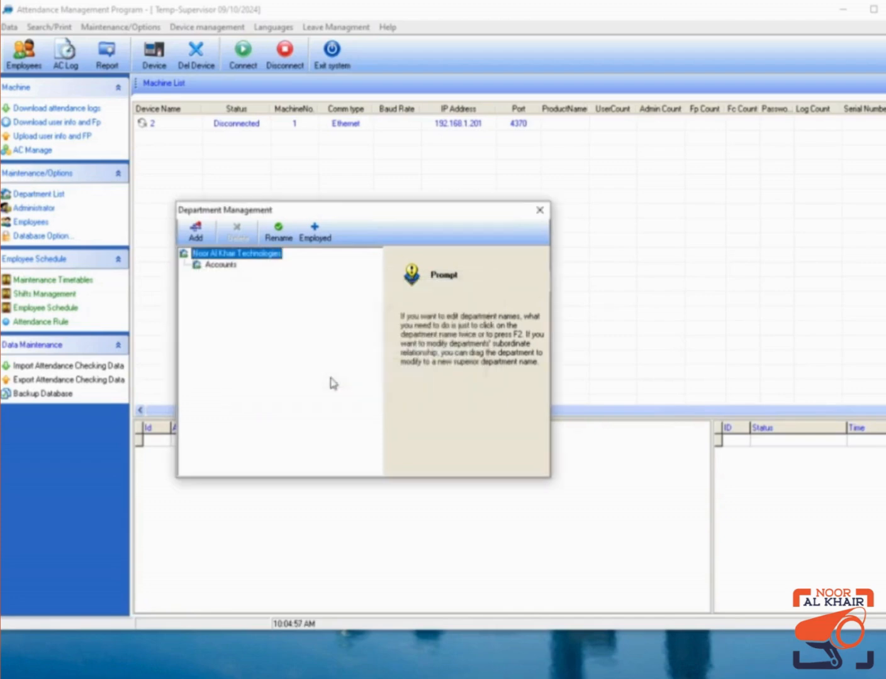
{"action": "left_click", "coordinate": [197, 232]}
{"action": "type", "text": "S"}
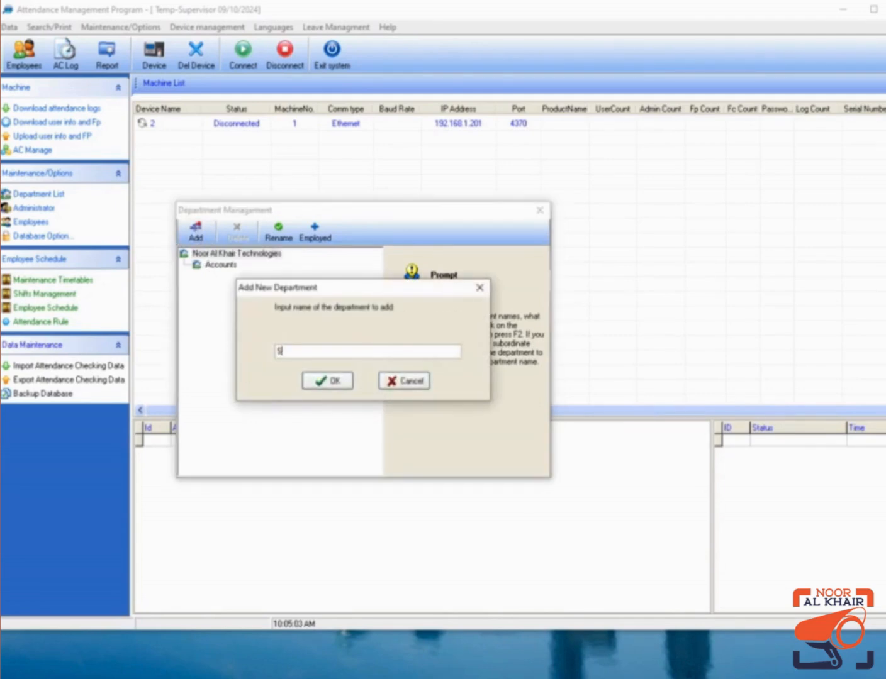
{"action": "type", "text": "ales"}
{"action": "left_click", "coordinate": [328, 380]}
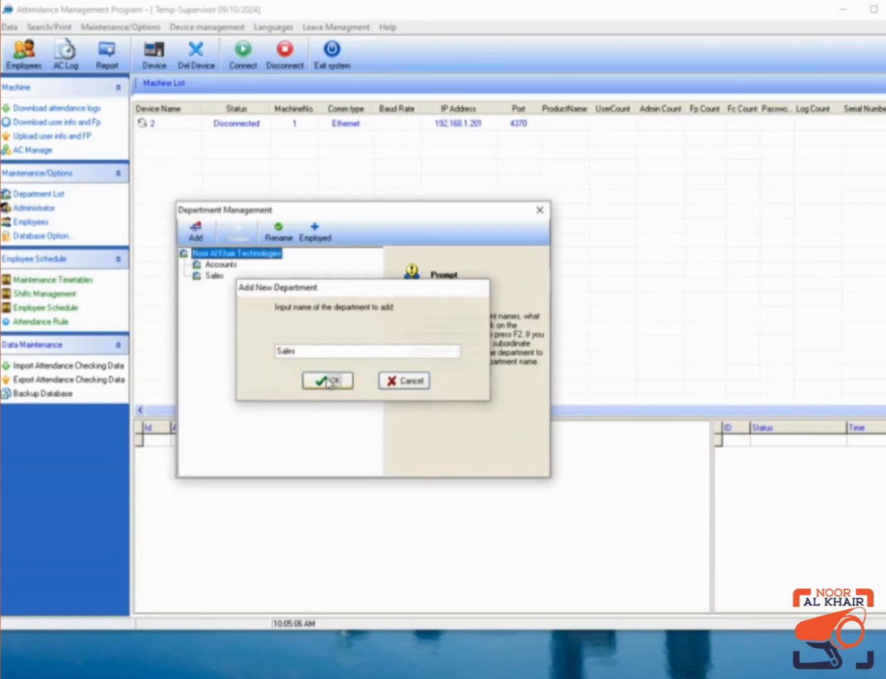
Add the Purchase and Administration departments, then close Department Management.
{"action": "left_click", "coordinate": [196, 233]}
{"action": "type", "text": "Pu"}
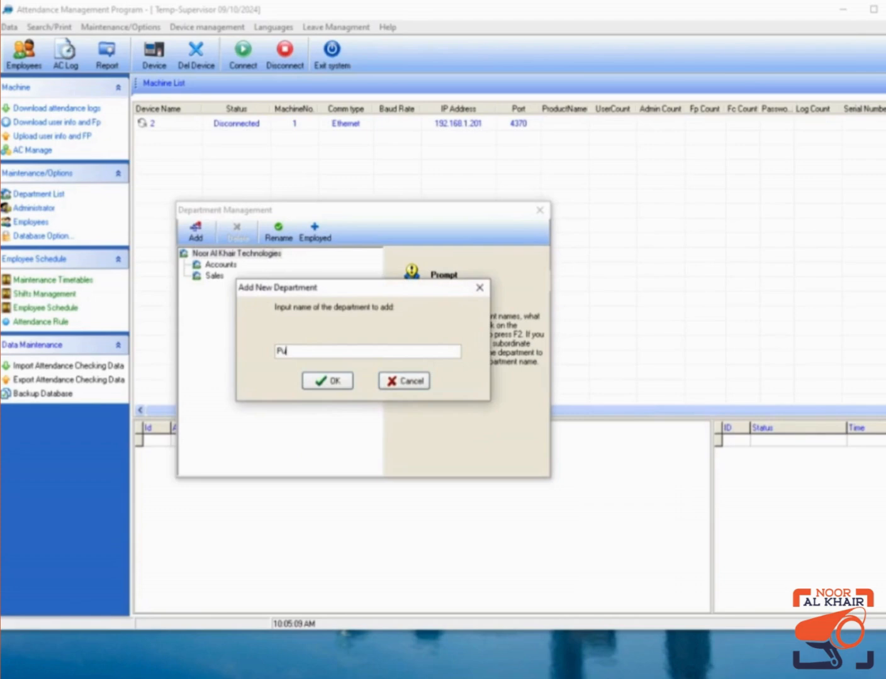
{"action": "type", "text": "rchase"}
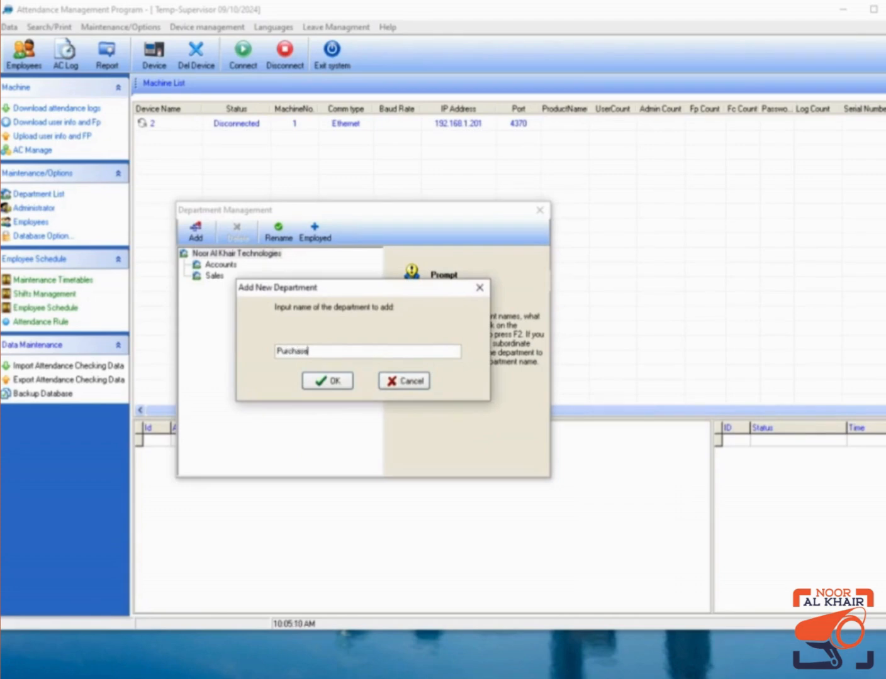
{"action": "left_click", "coordinate": [325, 380]}
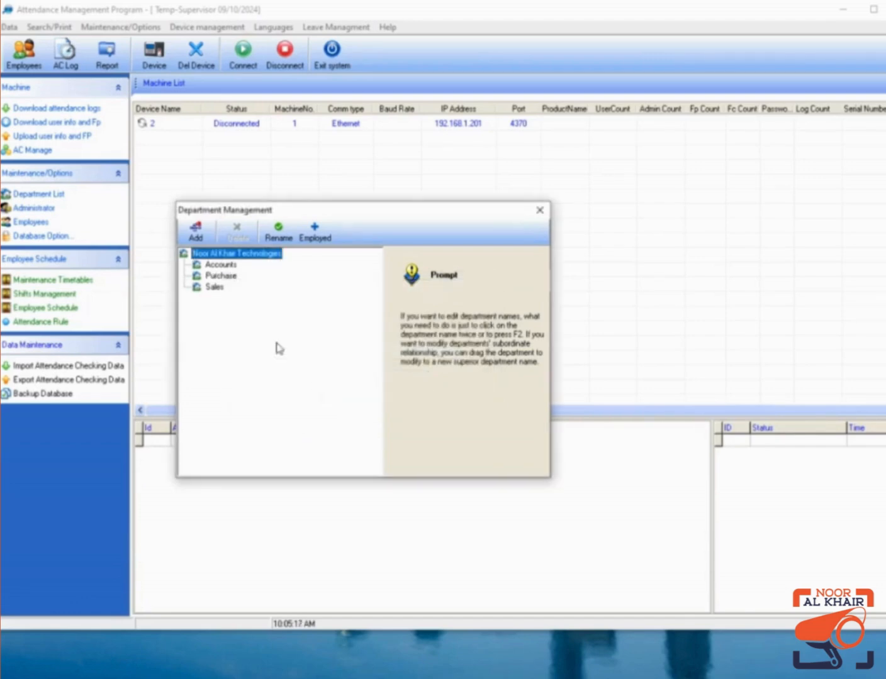
{"action": "left_click", "coordinate": [195, 234]}
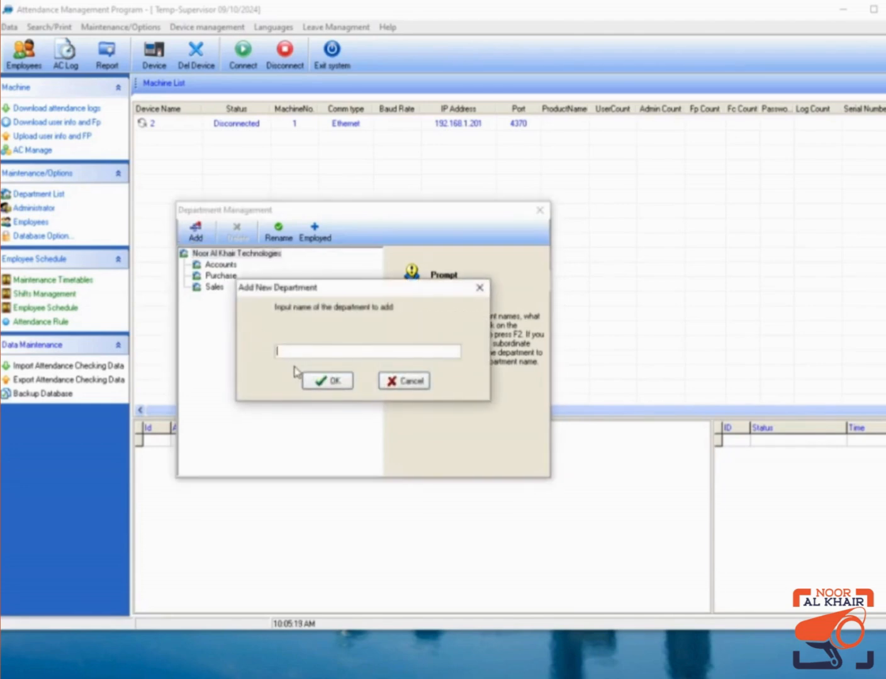
{"action": "type", "text": "Administration"}
{"action": "left_click", "coordinate": [322, 380]}
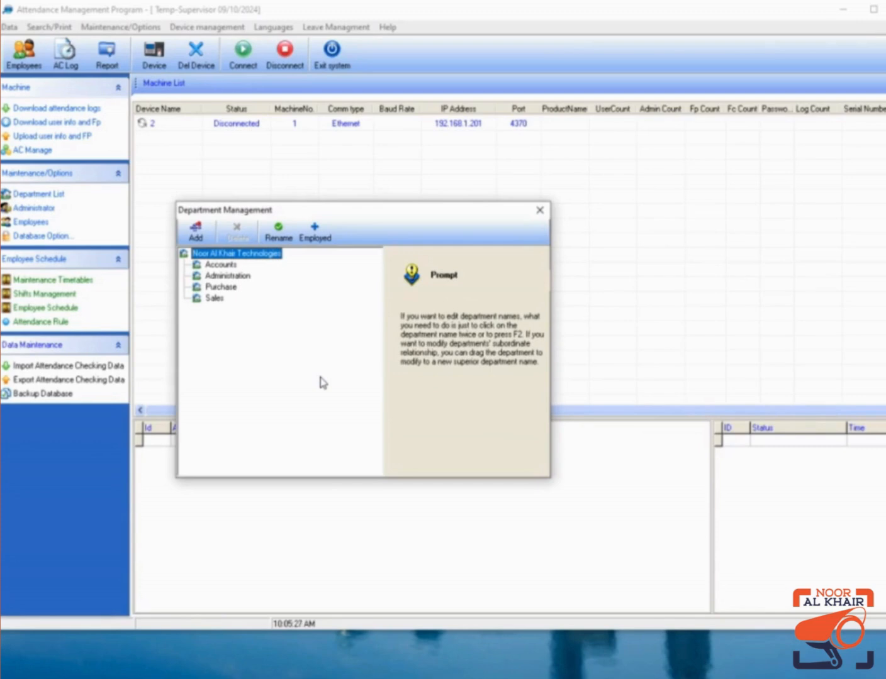
{"action": "left_click", "coordinate": [539, 213]}
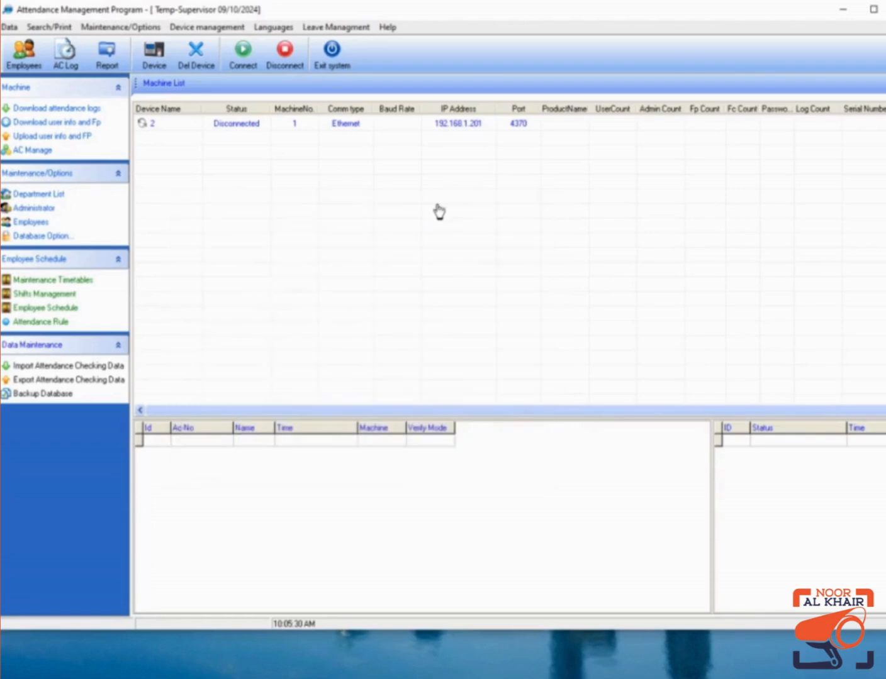
Transfer employee 1002 to the Purchase department.
{"action": "left_click", "coordinate": [24, 63]}
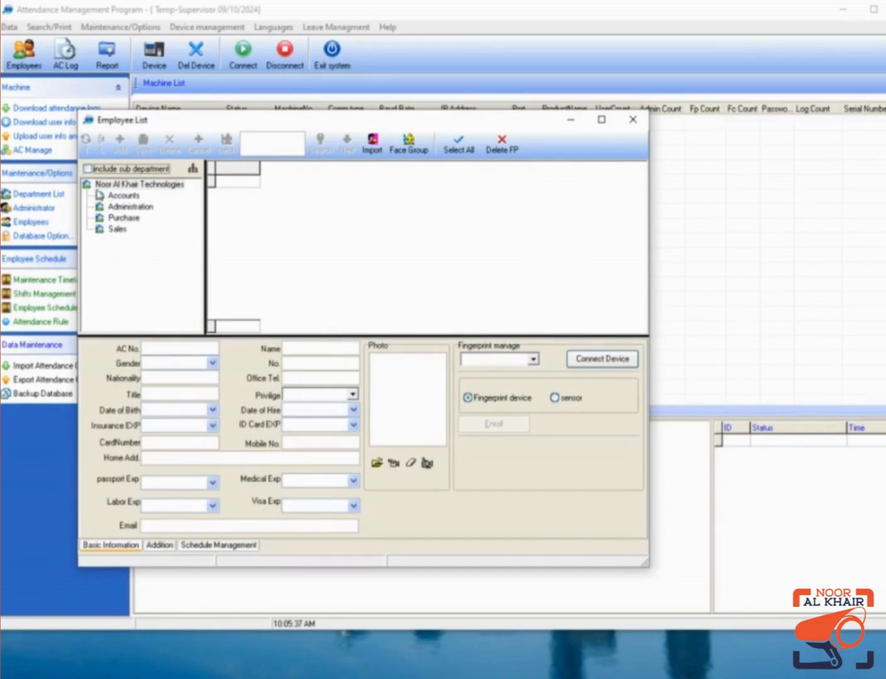
{"action": "left_click", "coordinate": [110, 184]}
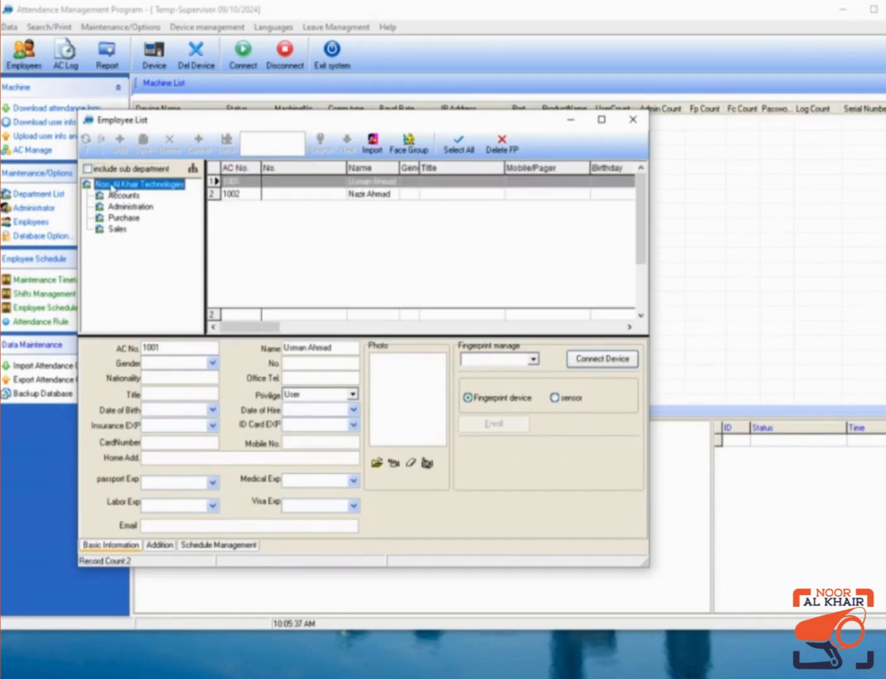
{"action": "left_click", "coordinate": [372, 200]}
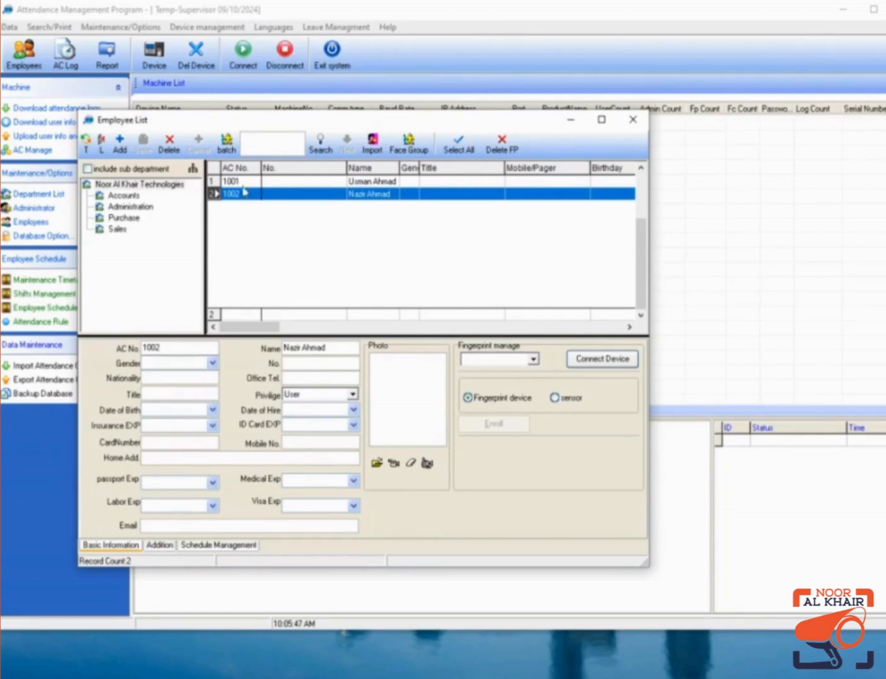
{"action": "left_click", "coordinate": [87, 151]}
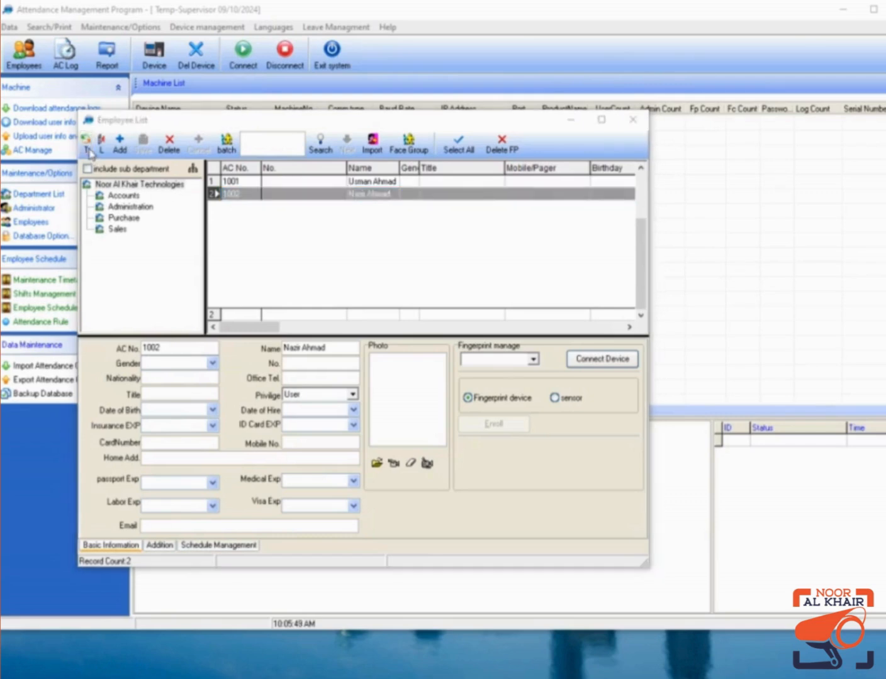
{"action": "left_click", "coordinate": [313, 314]}
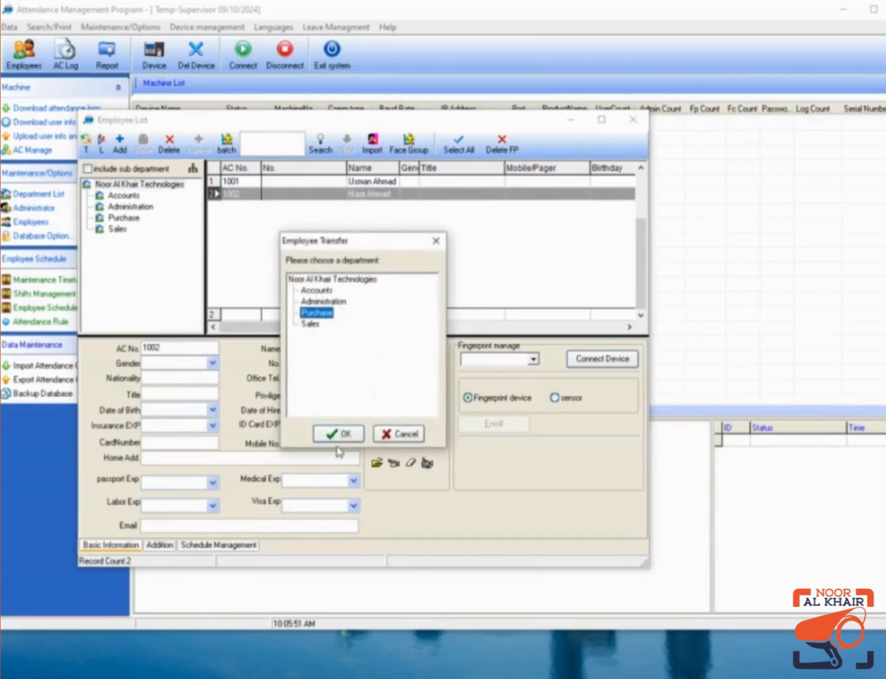
{"action": "left_click", "coordinate": [339, 440]}
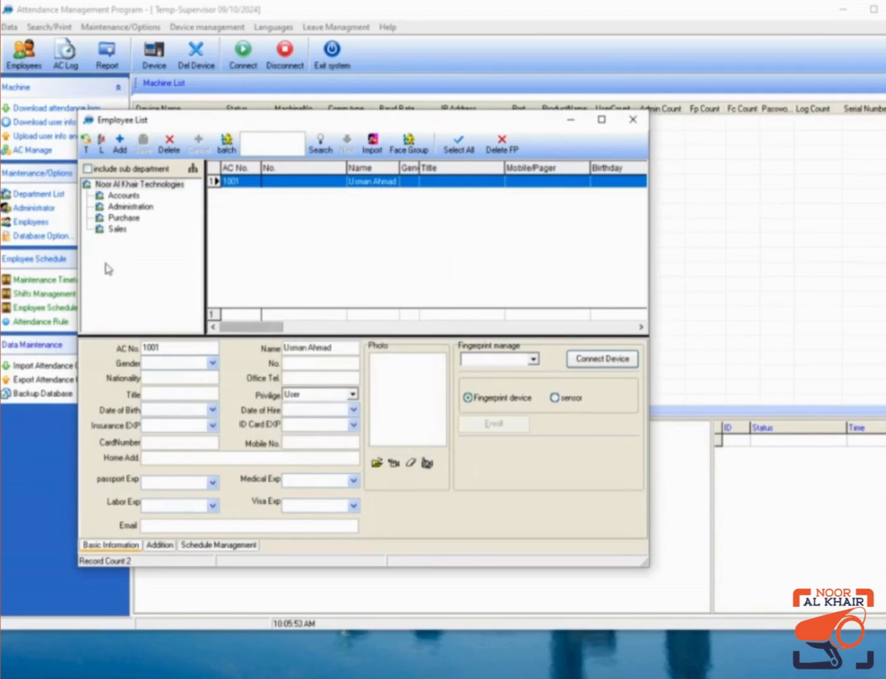
Transfer employee 1001 to the Sales department.
{"action": "left_click", "coordinate": [137, 220]}
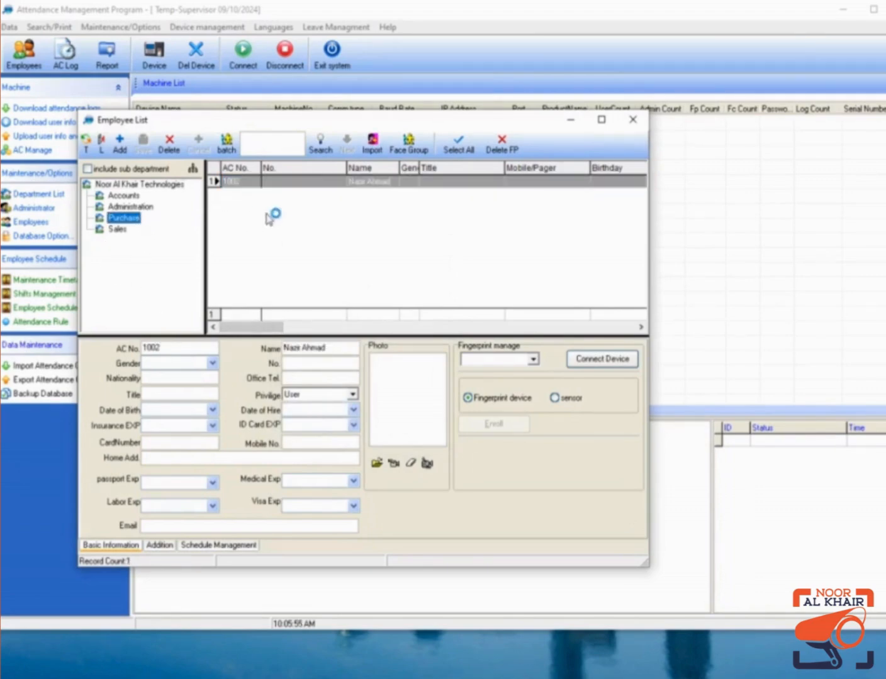
{"action": "left_click", "coordinate": [131, 185]}
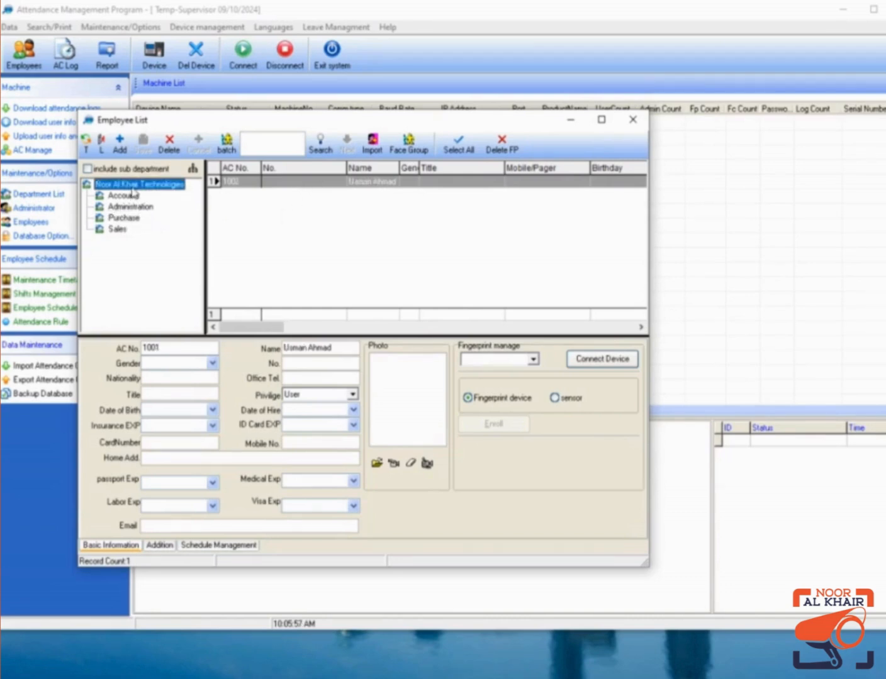
{"action": "left_click", "coordinate": [335, 182]}
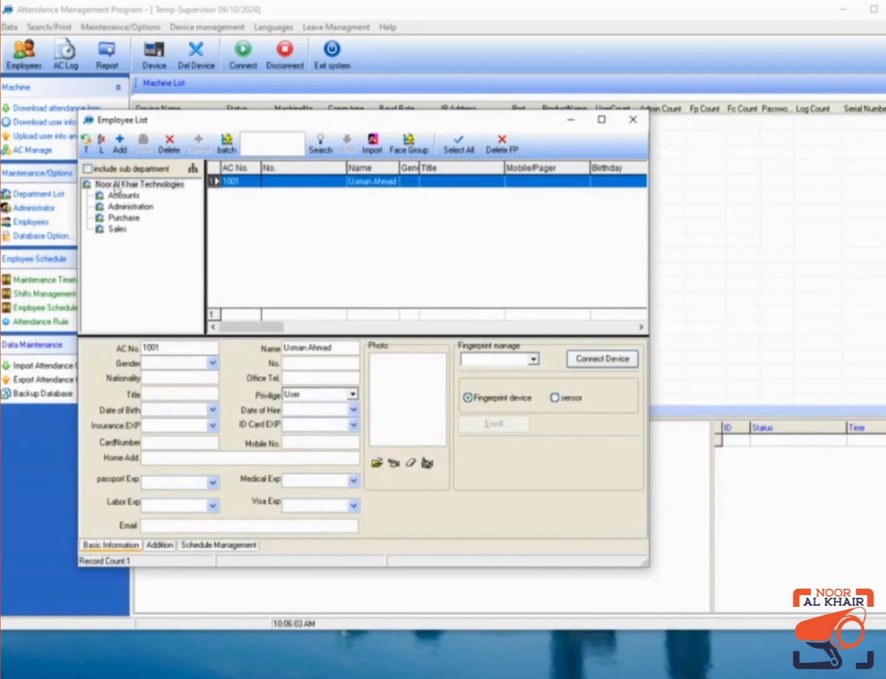
{"action": "left_click", "coordinate": [85, 142]}
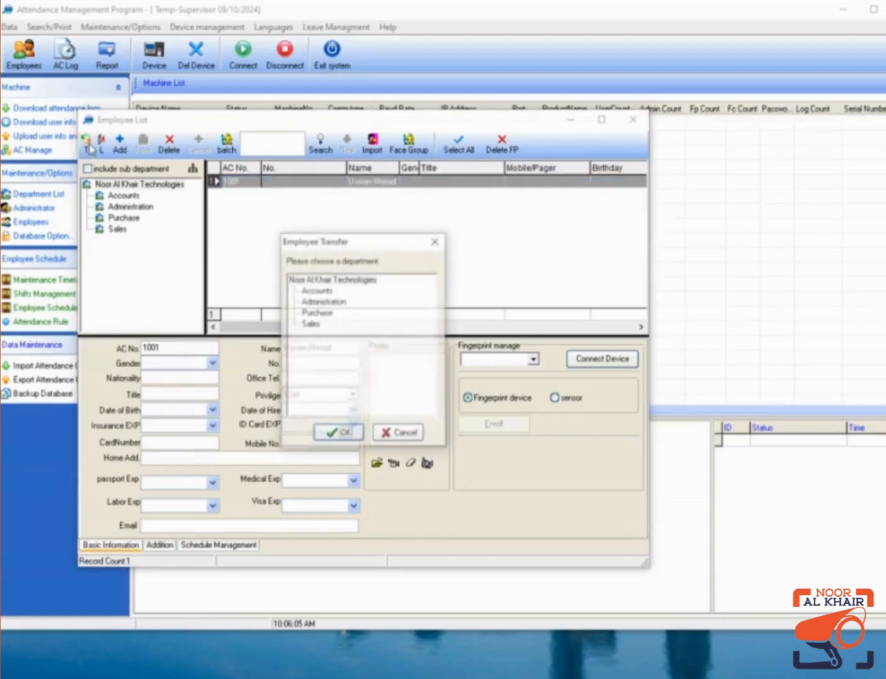
{"action": "left_click", "coordinate": [309, 324]}
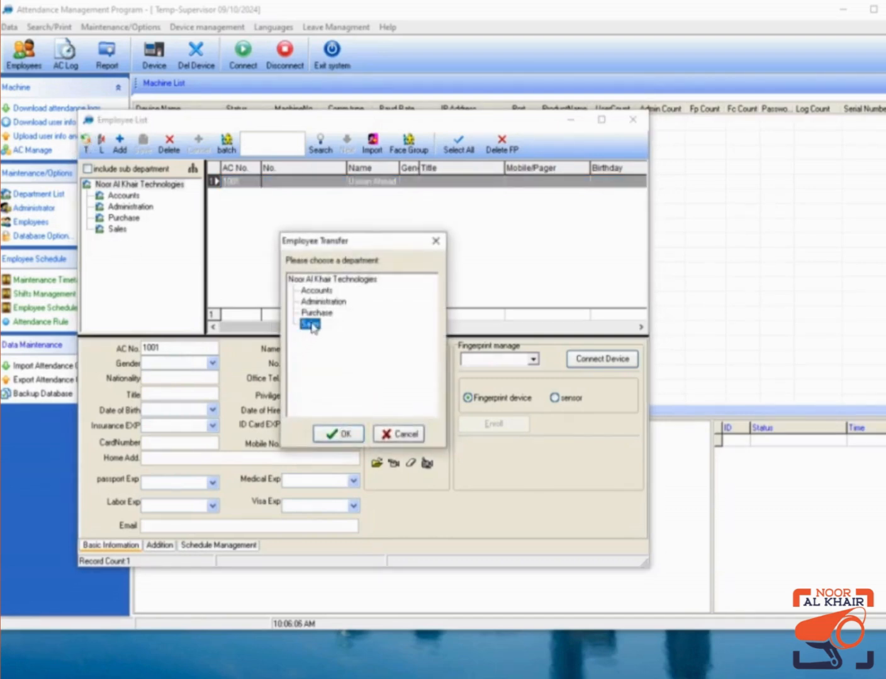
{"action": "left_click", "coordinate": [343, 436]}
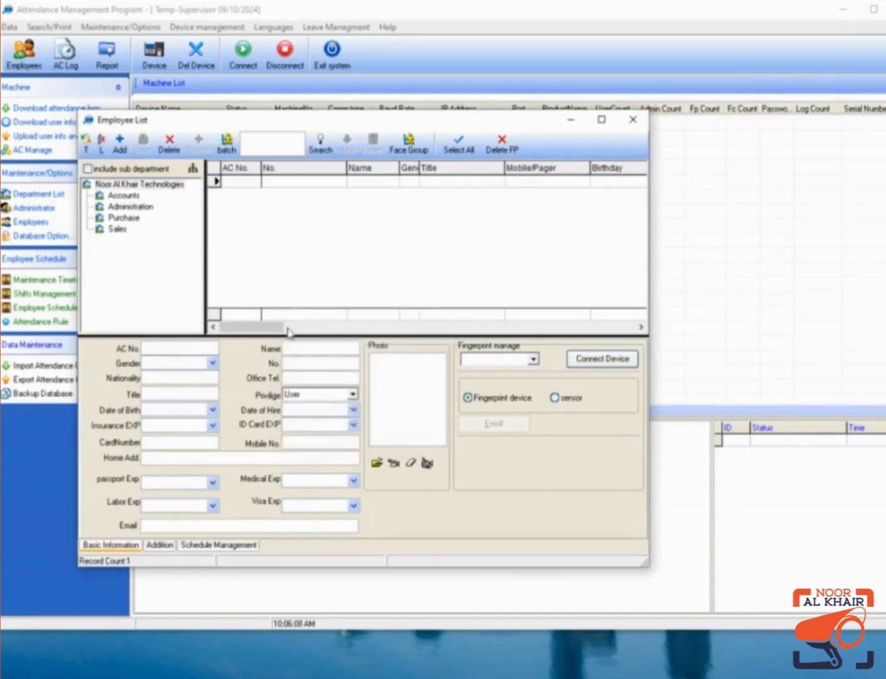
In the Administration department, add employee 1003 with the employee's name and save it.
{"action": "left_click", "coordinate": [115, 229]}
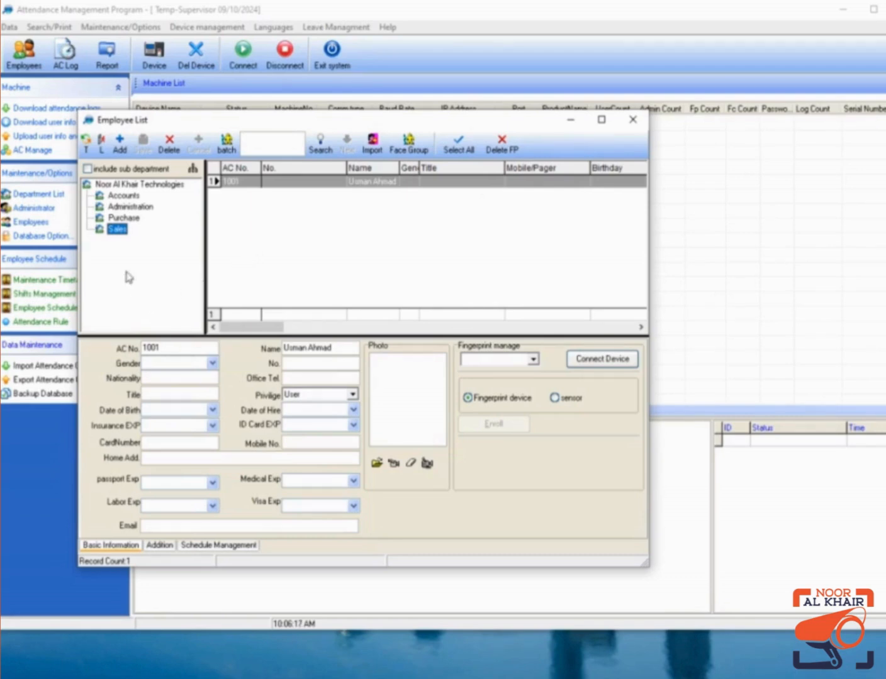
{"action": "left_click", "coordinate": [113, 208]}
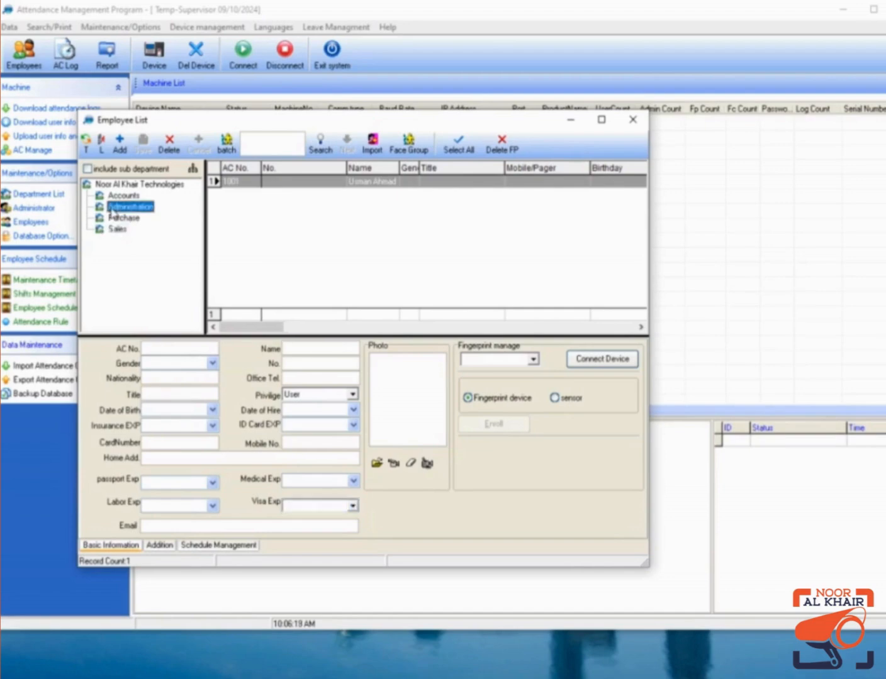
{"action": "left_click", "coordinate": [146, 346]}
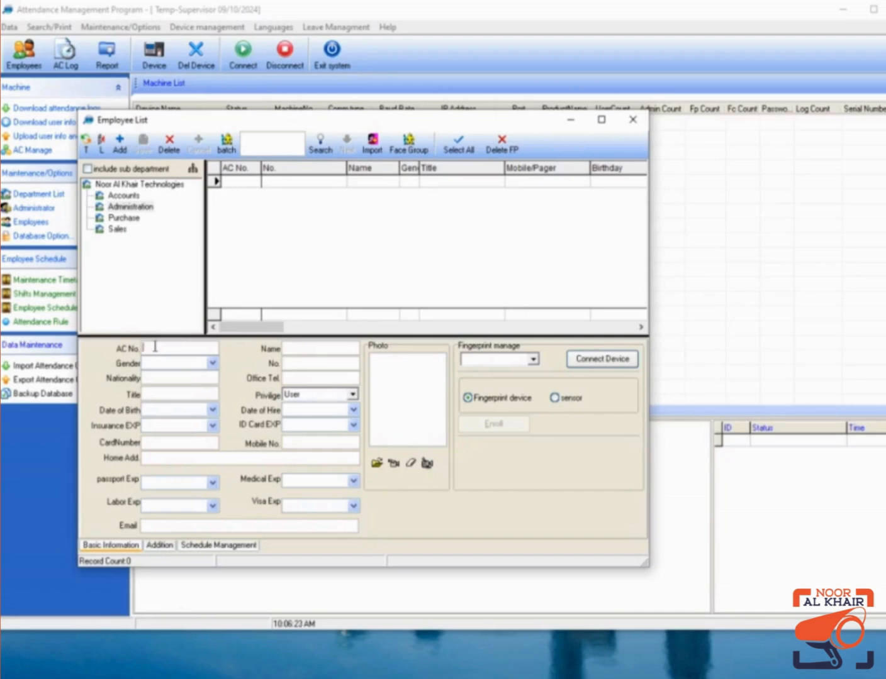
{"action": "left_click", "coordinate": [119, 145]}
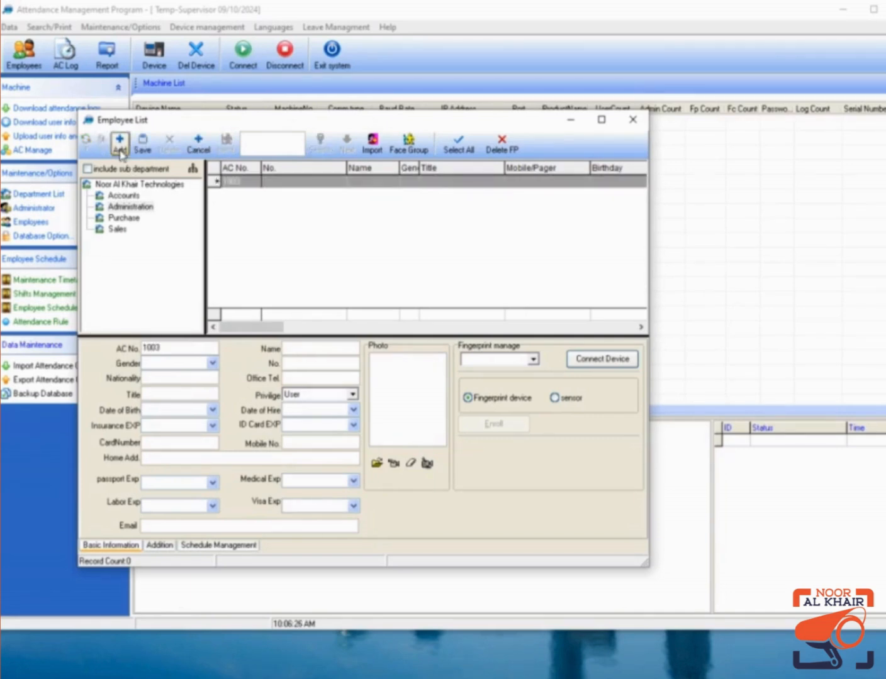
{"action": "left_click", "coordinate": [306, 347]}
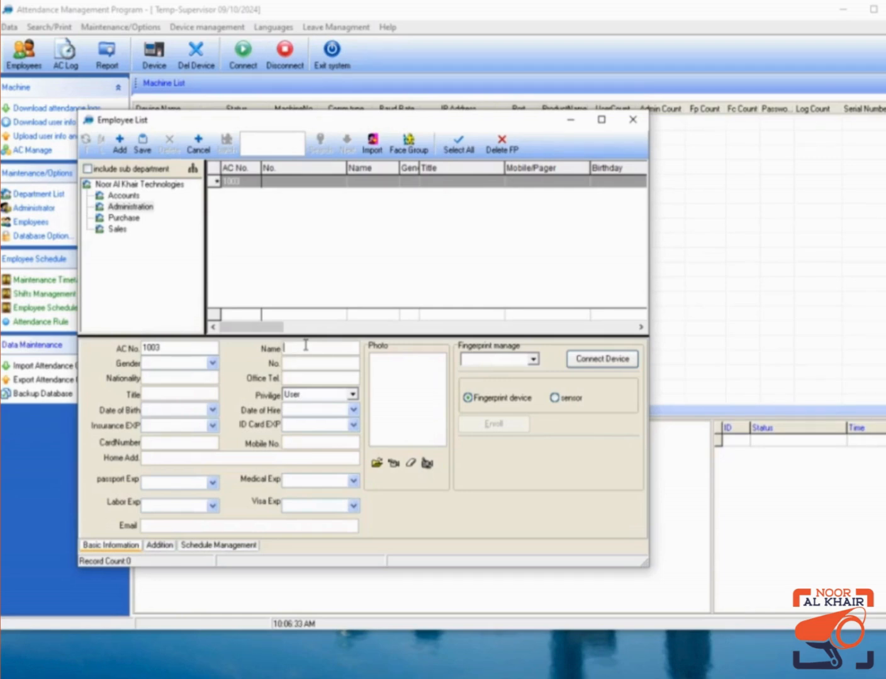
{"action": "type", "text": "Waqas"}
{"action": "left_click", "coordinate": [143, 144]}
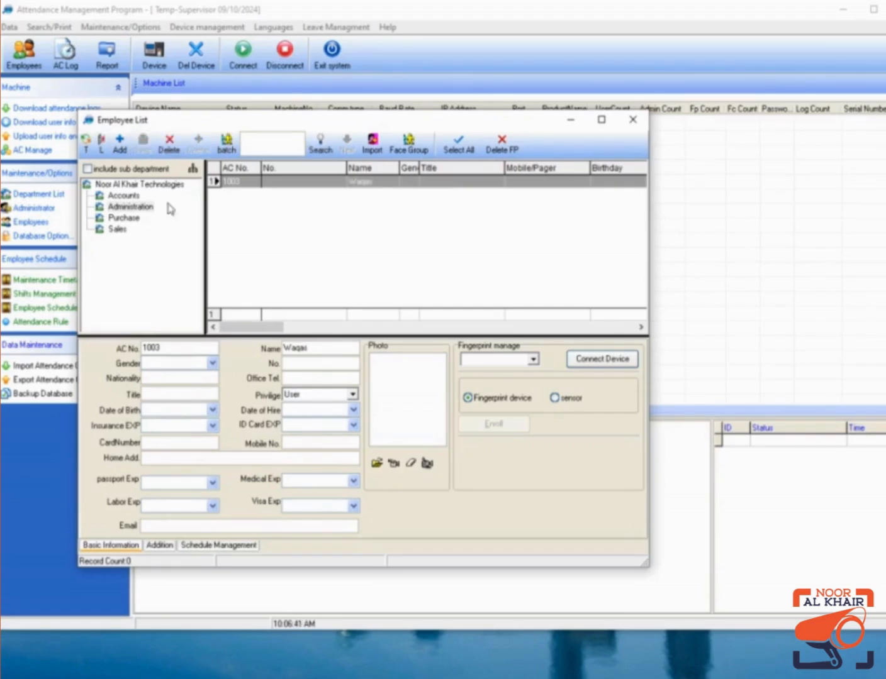
{"action": "left_click", "coordinate": [119, 185]}
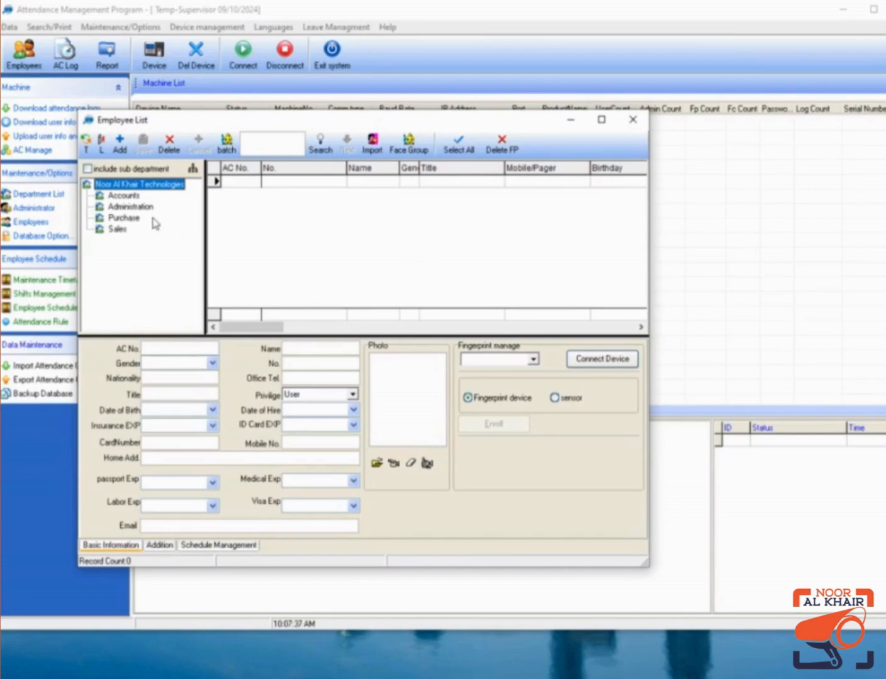
Review employees in Accounts, Administration, Purchase and Sales, highlight an AC No., then close the list.
{"action": "left_click", "coordinate": [124, 195]}
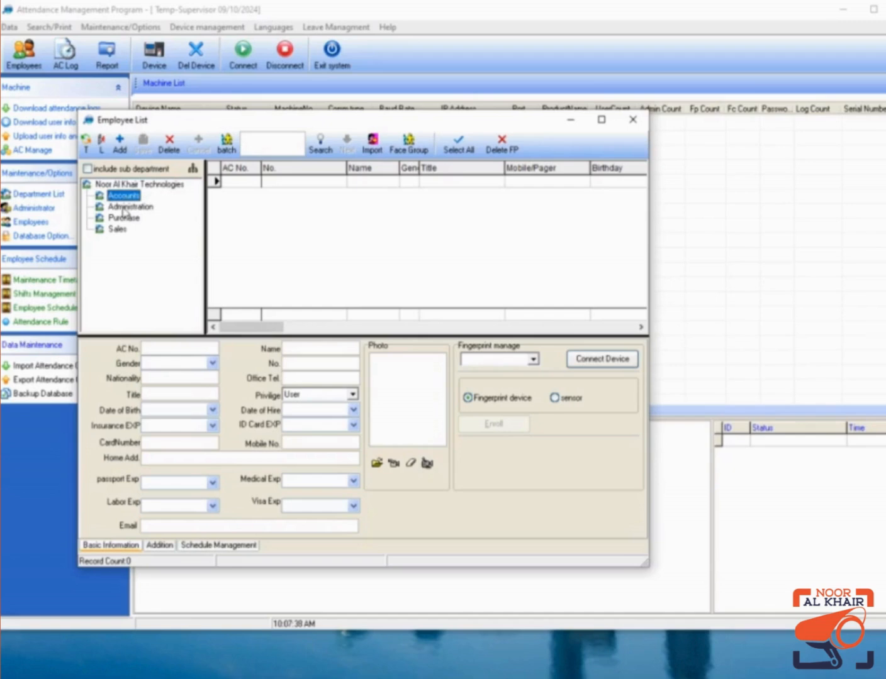
{"action": "left_click", "coordinate": [127, 207]}
{"action": "left_click", "coordinate": [120, 218]}
{"action": "left_click", "coordinate": [115, 230]}
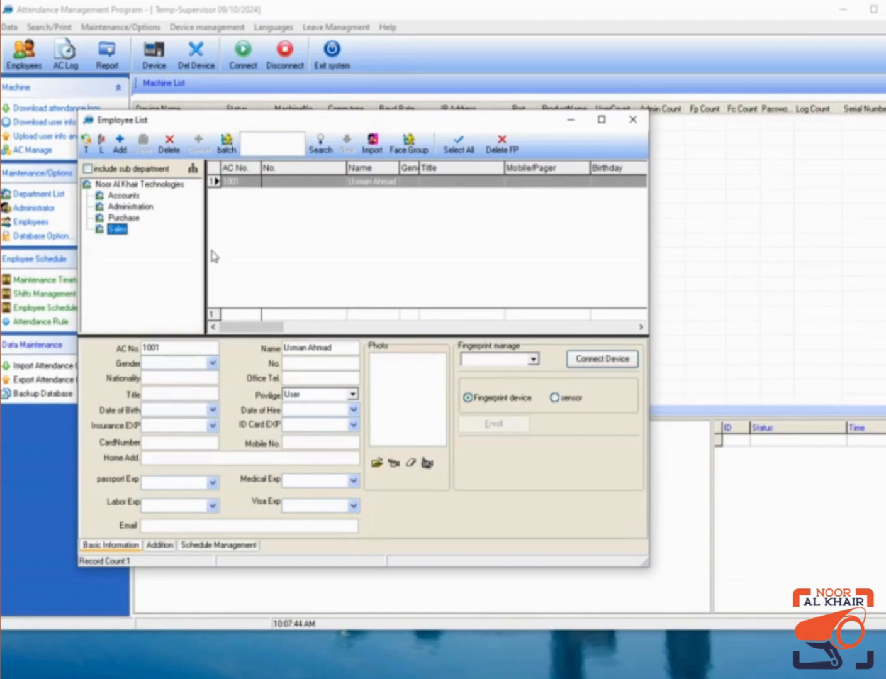
{"action": "left_click", "coordinate": [164, 348]}
{"action": "left_click_drag", "start_coordinate": [164, 349], "coordinate": [139, 349]}
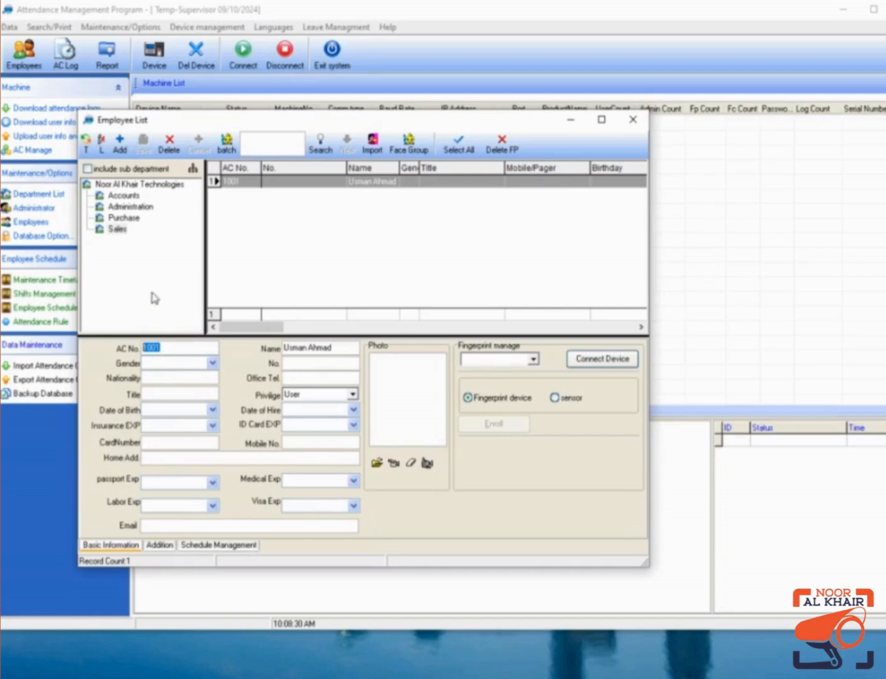
{"action": "left_click", "coordinate": [633, 120]}
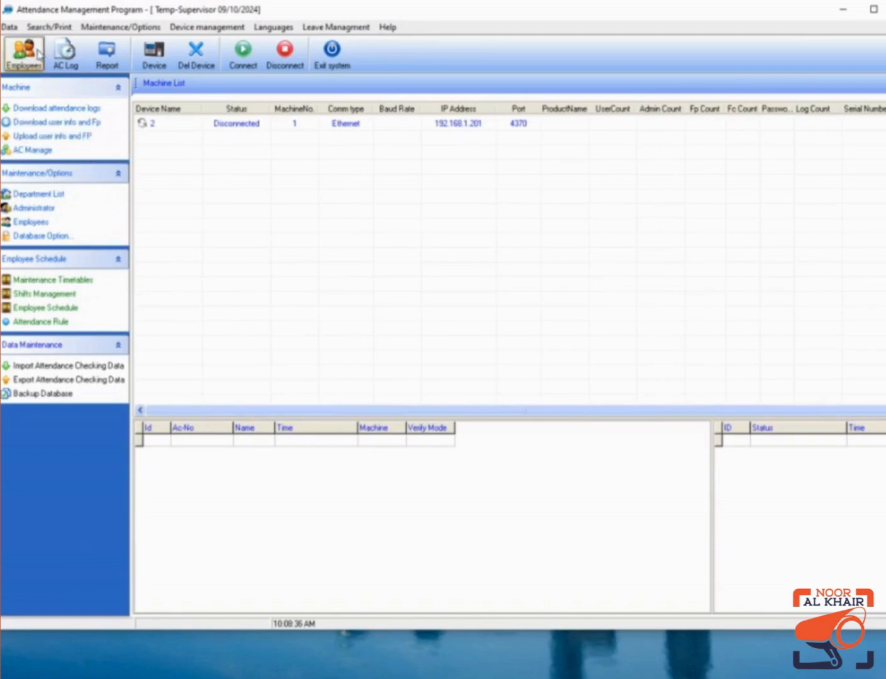
Open timetable maintenance, dismiss the no-schedule prompt and start a new timetable.
{"action": "left_click", "coordinate": [48, 293]}
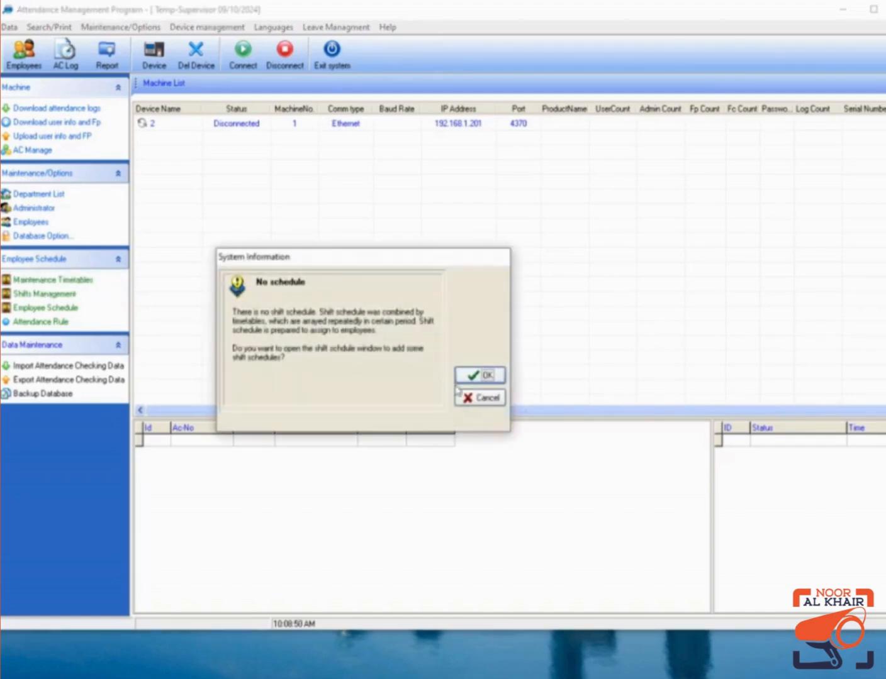
{"action": "left_click", "coordinate": [481, 401]}
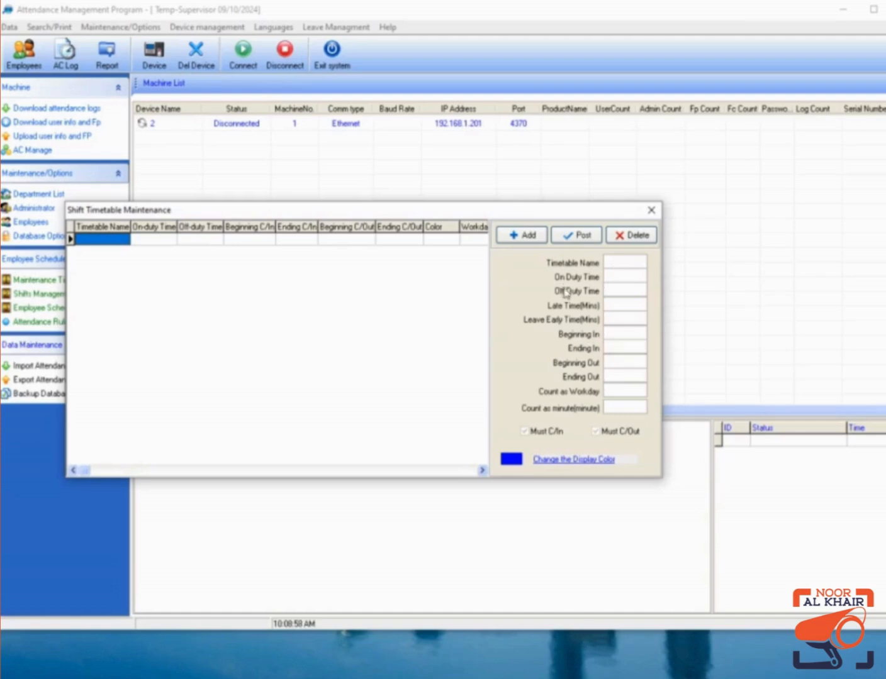
{"action": "left_click", "coordinate": [534, 237]}
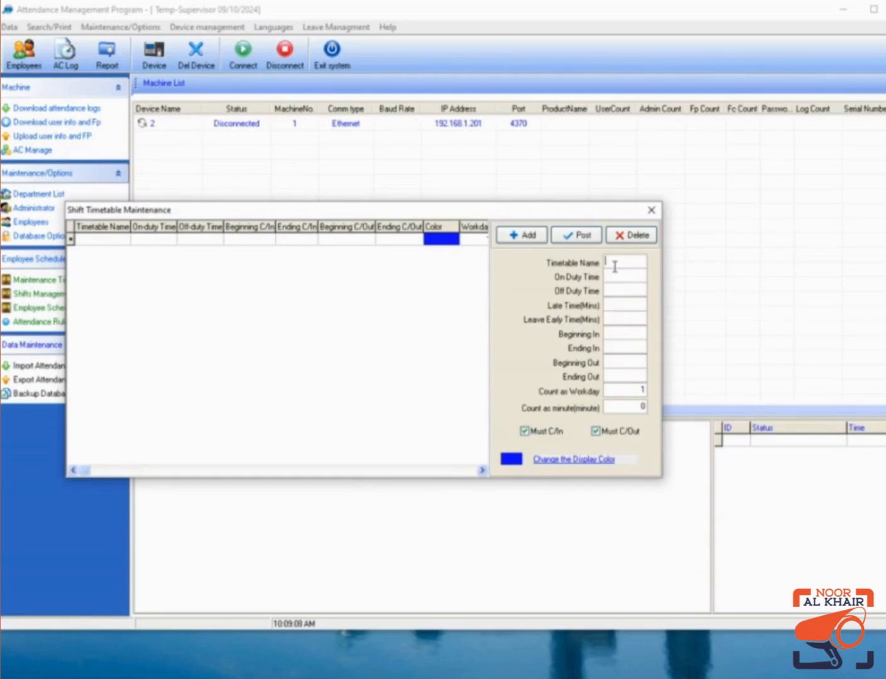
Enter timetable name Morning, on-duty 10:00, off-duty 18:00 and late time 10 minutes.
{"action": "type", "text": "Mo"}
{"action": "key", "text": "BackSpace"}
{"action": "key", "text": "BackSpace"}
{"action": "type", "text": "Morning"}
{"action": "key", "text": "Tab"}
{"action": "type", "text": "10:00"}
{"action": "key", "text": "Tab"}
{"action": "type", "text": "18:00"}
{"action": "key", "text": "Tab"}
{"action": "type", "text": "10"}
{"action": "key", "text": "Tab"}
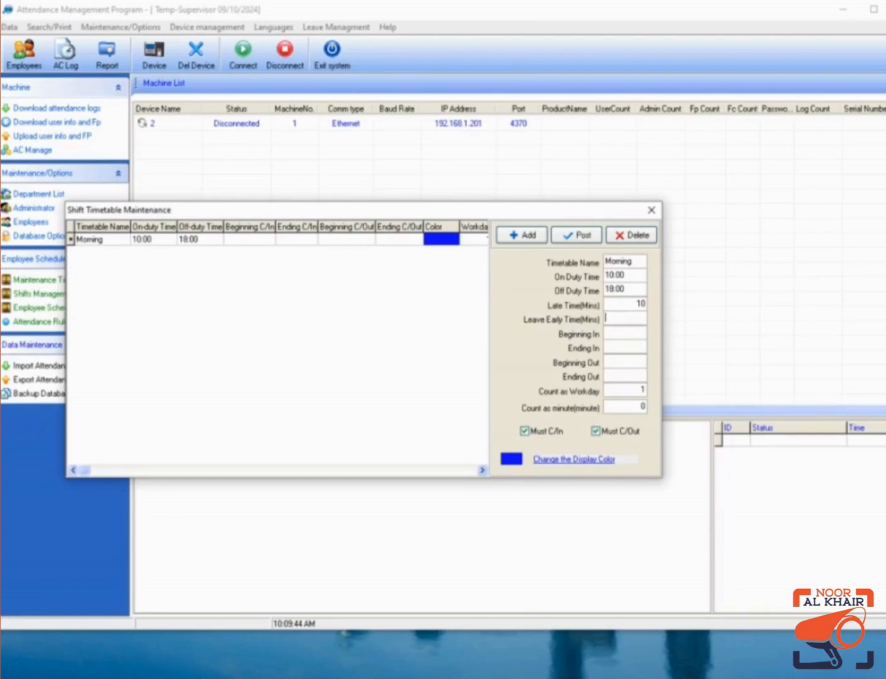
Enter leave early 0, check-in window 07:00–12:00 and check-out window 12:01–00:00.
{"action": "type", "text": "0"}
{"action": "key", "text": "Tab"}
{"action": "type", "text": "0700"}
{"action": "key", "text": "Tab"}
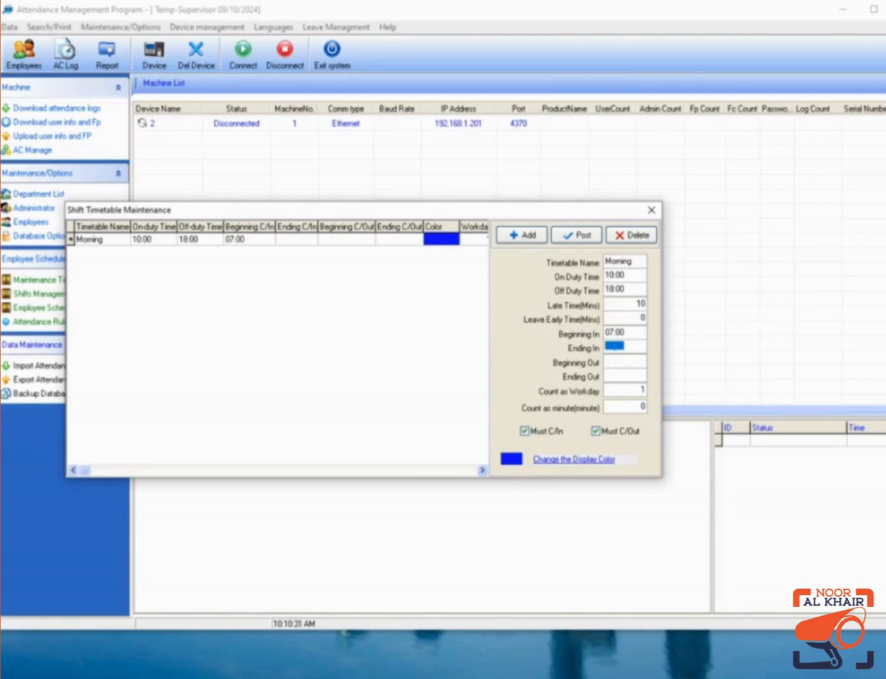
{"action": "type", "text": "1200"}
{"action": "key", "text": "Tab"}
{"action": "type", "text": "1201"}
{"action": "key", "text": "Tab"}
{"action": "type", "text": "00:00"}
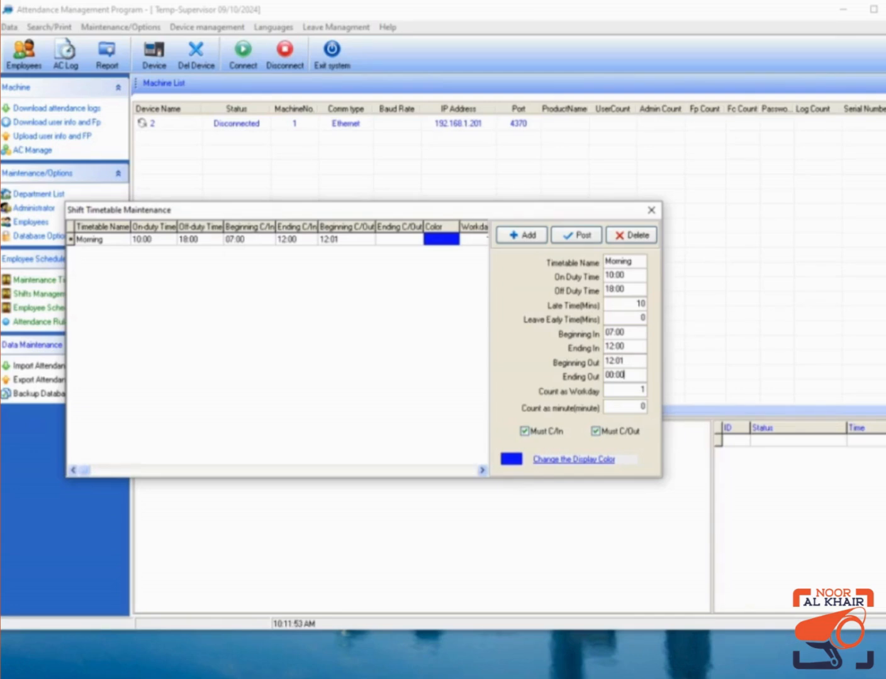
Post the Morning timetable, close timetable maintenance and open Shifts Management.
{"action": "left_click", "coordinate": [585, 243]}
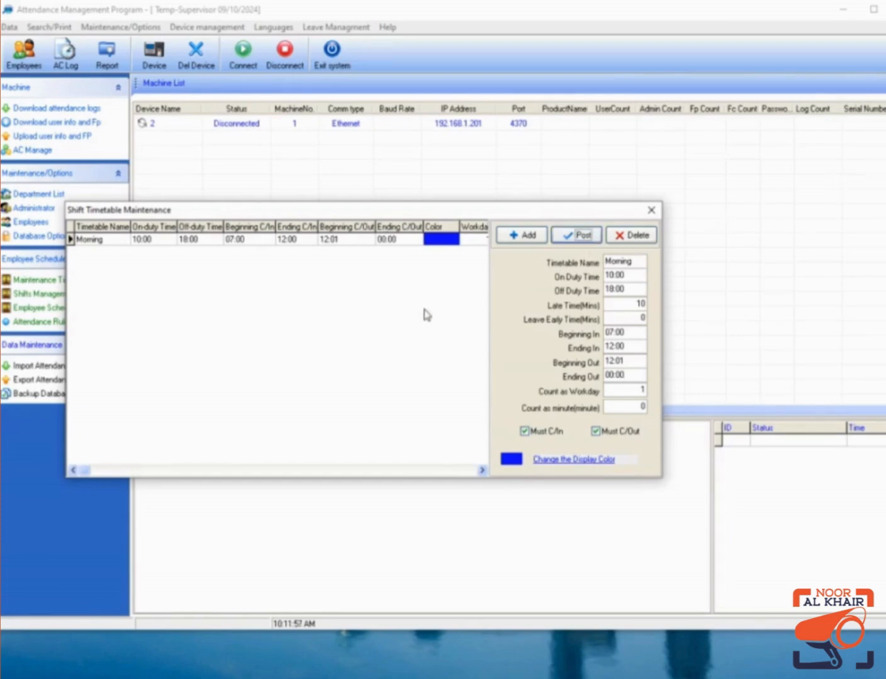
{"action": "left_click", "coordinate": [649, 214]}
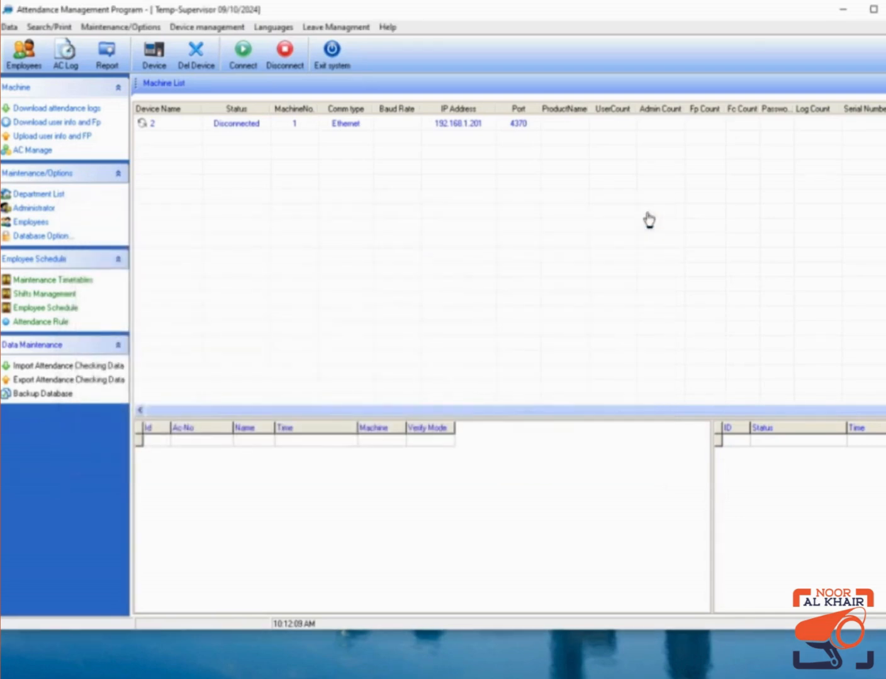
{"action": "left_click", "coordinate": [72, 296]}
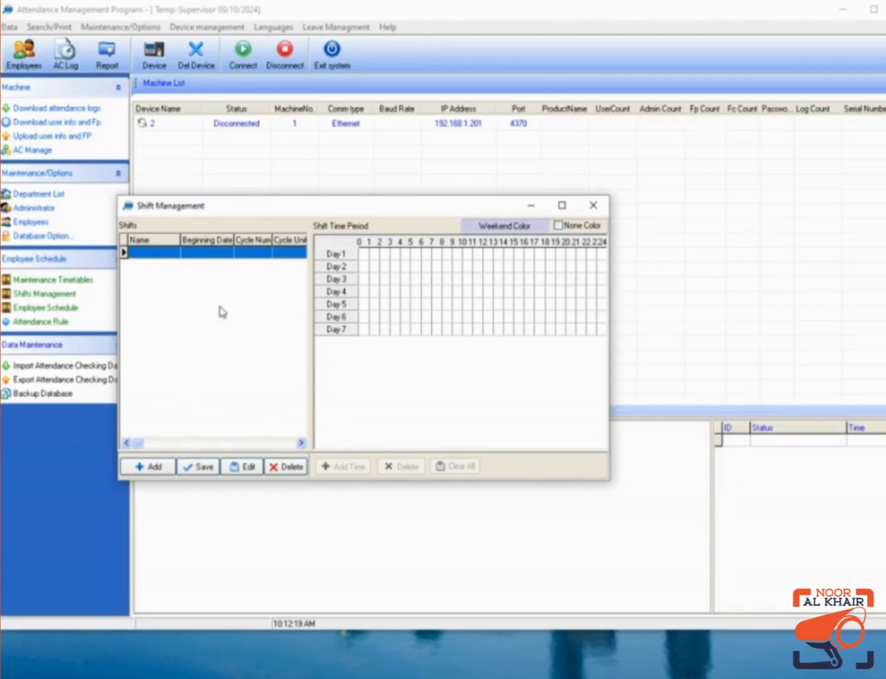
Add a new shift named Main Timetable starting 09/01/2024 and begin adding its time period.
{"action": "left_click", "coordinate": [150, 467]}
{"action": "left_click", "coordinate": [170, 253]}
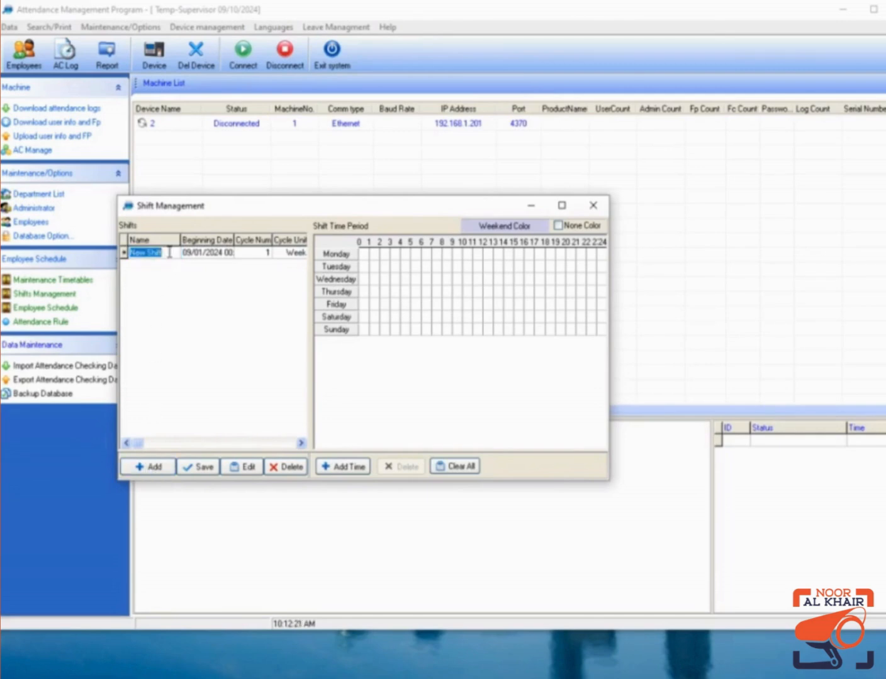
{"action": "type", "text": "Main Timetabl"}
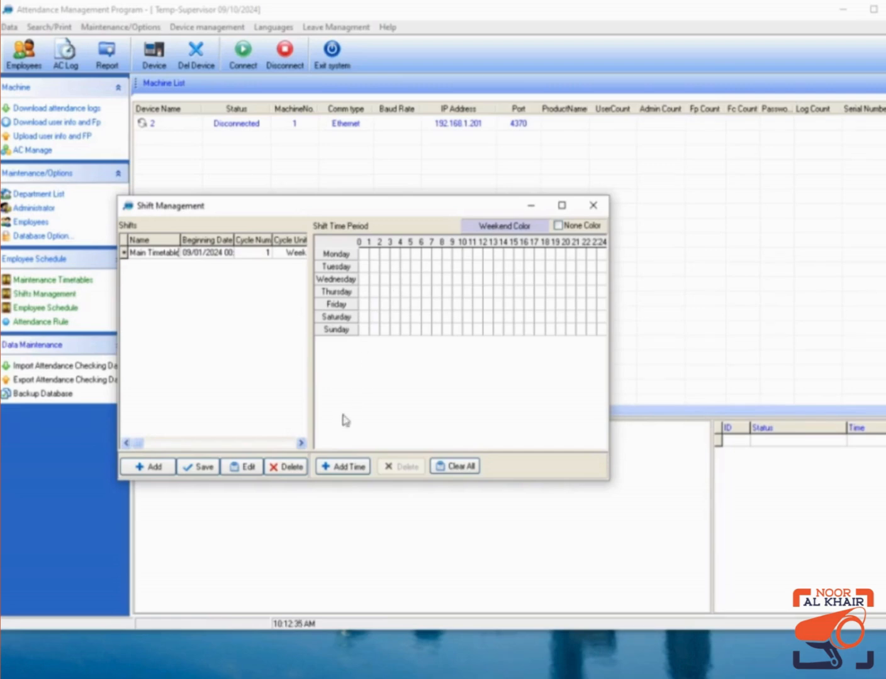
{"action": "left_click", "coordinate": [344, 469]}
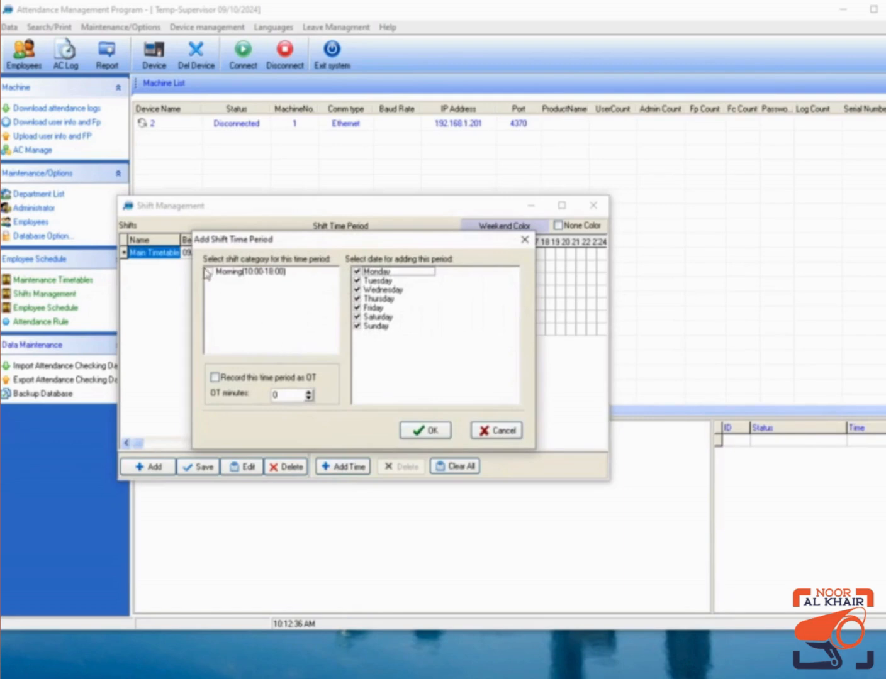
Assign the Morning 10:00–18:00 period to Monday through Saturday, leaving Sunday out.
{"action": "left_click", "coordinate": [209, 272]}
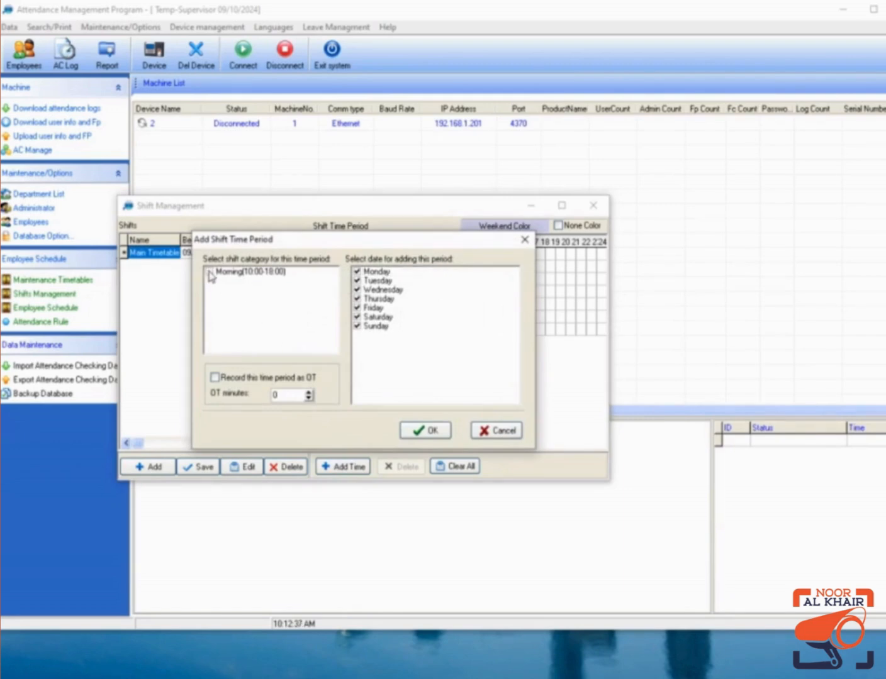
{"action": "left_click", "coordinate": [358, 327]}
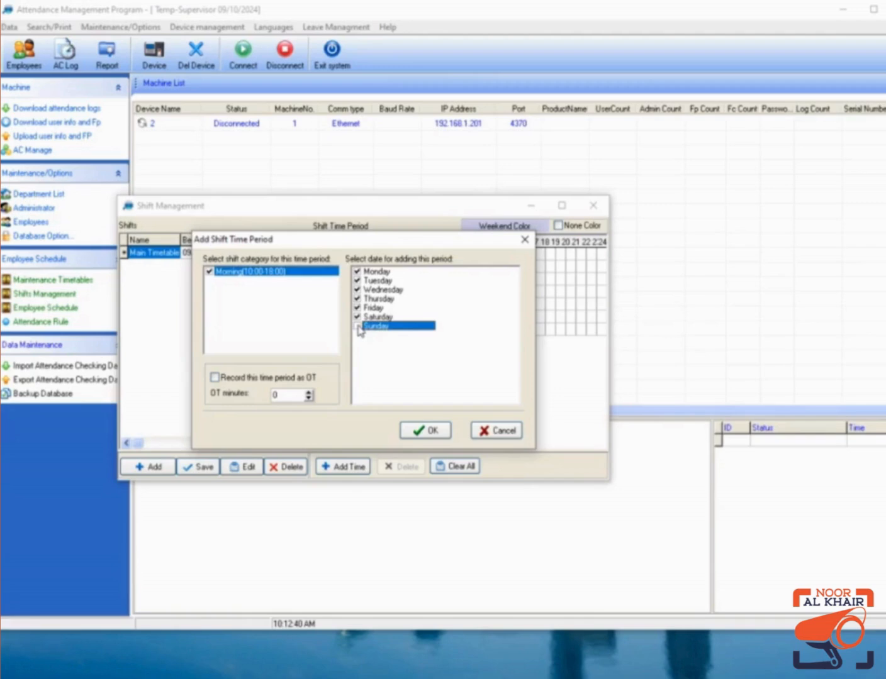
{"action": "left_click", "coordinate": [422, 431]}
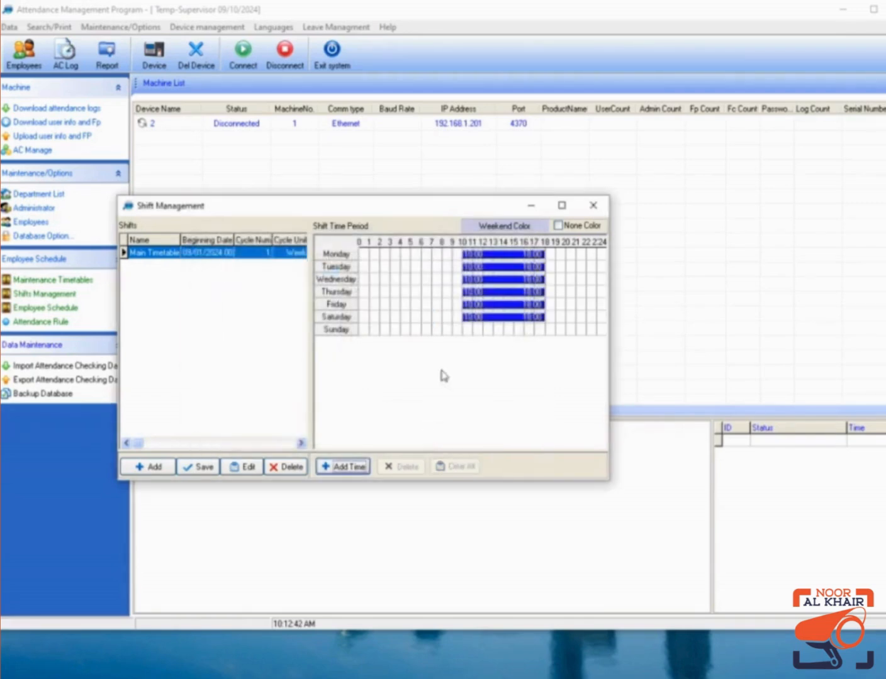
Save the Main Timetable shift, close Shift Management and open employee scheduling.
{"action": "mouse_move", "coordinate": [473, 267]}
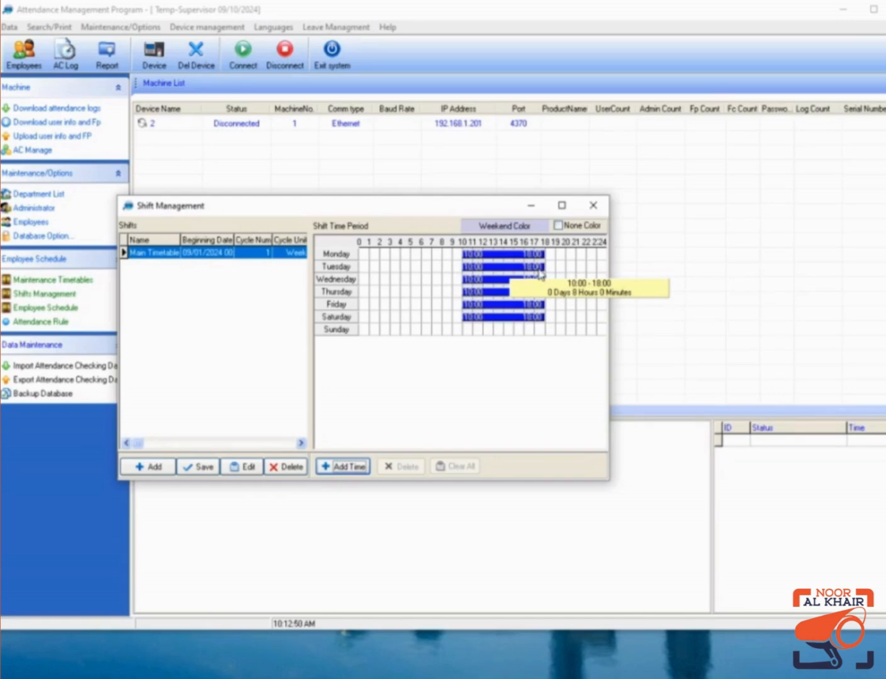
{"action": "left_click", "coordinate": [190, 469]}
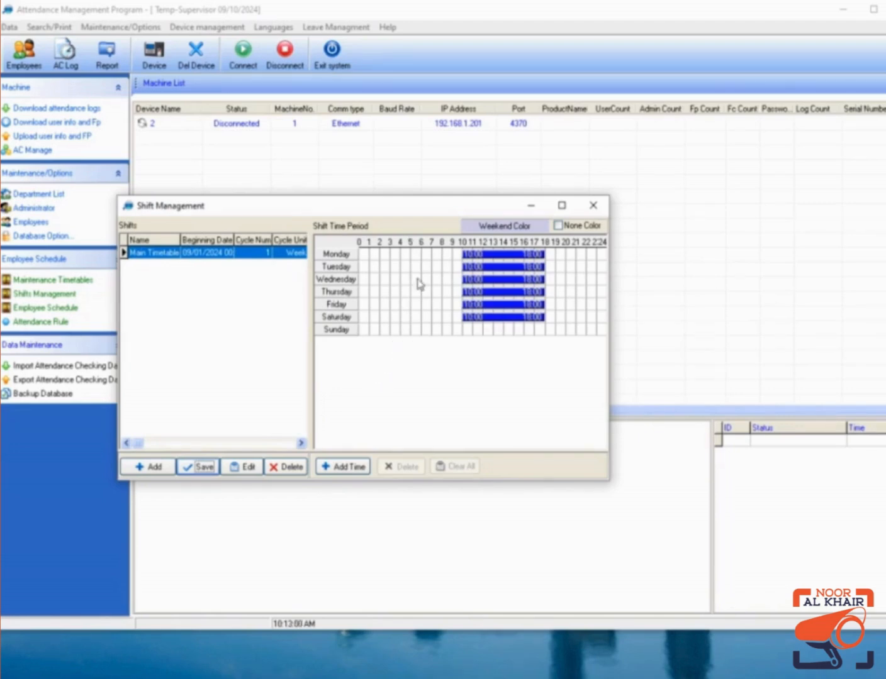
{"action": "mouse_move", "coordinate": [494, 305]}
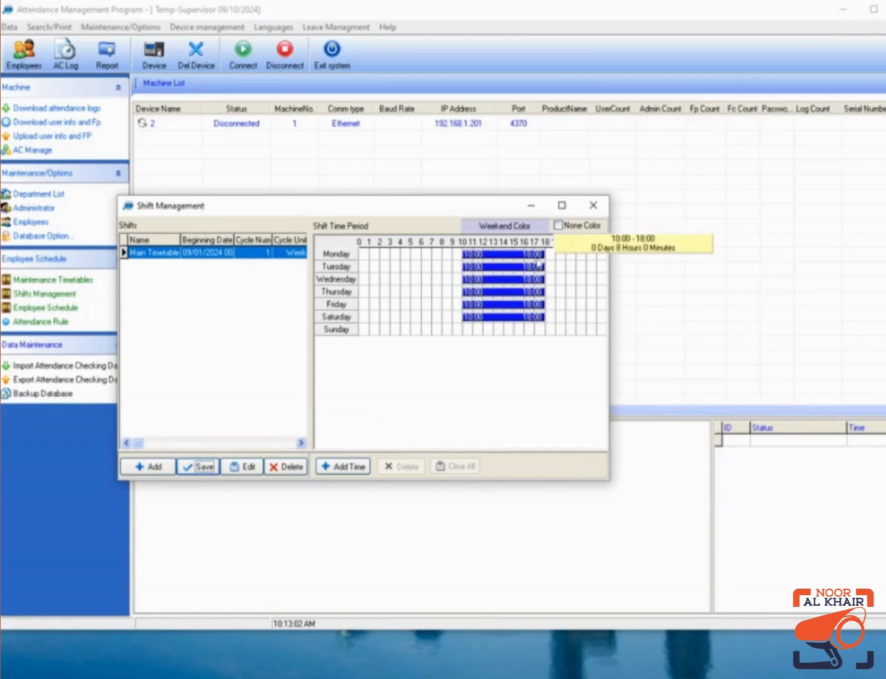
{"action": "left_click", "coordinate": [593, 206]}
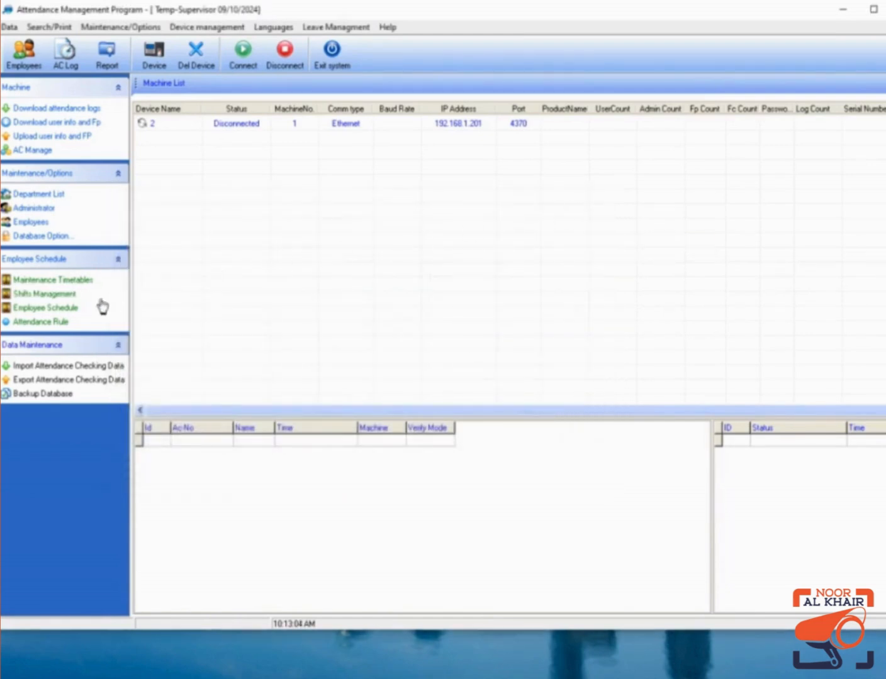
{"action": "left_click", "coordinate": [81, 307]}
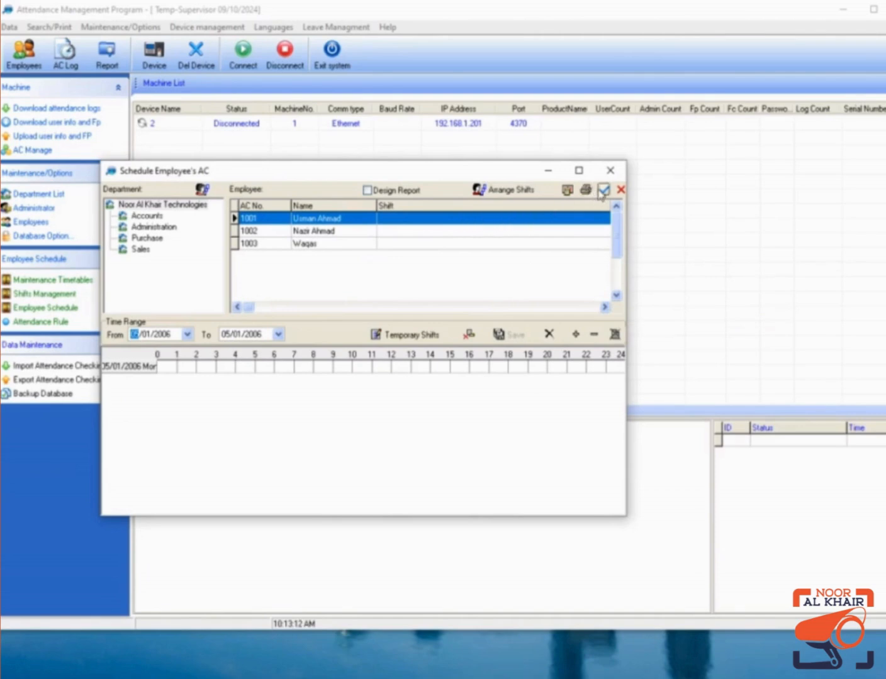
Select all three employees and start arranging shifts, adding a schedule to the assigned list.
{"action": "left_click", "coordinate": [602, 190]}
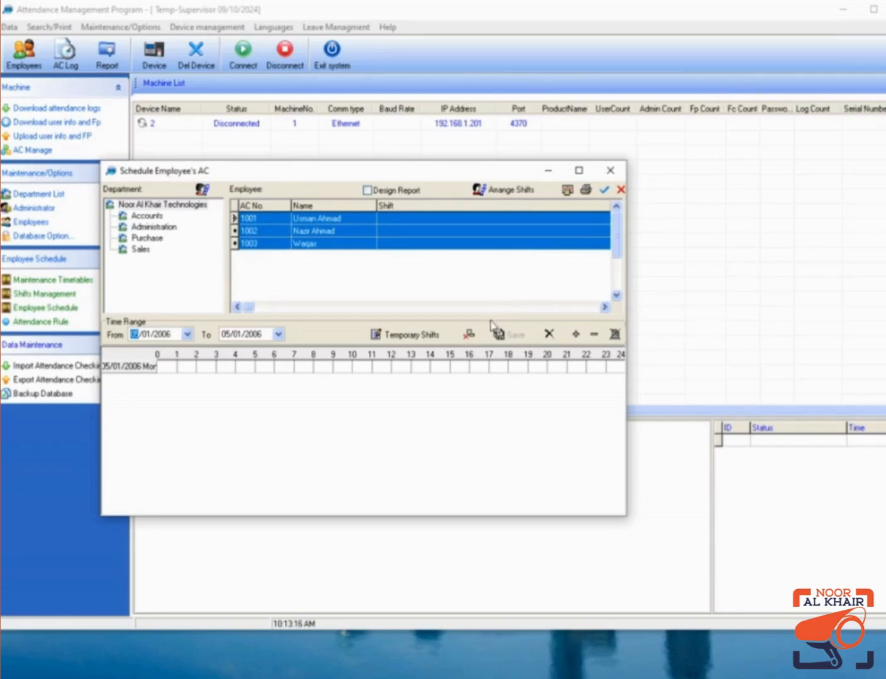
{"action": "left_click", "coordinate": [506, 195]}
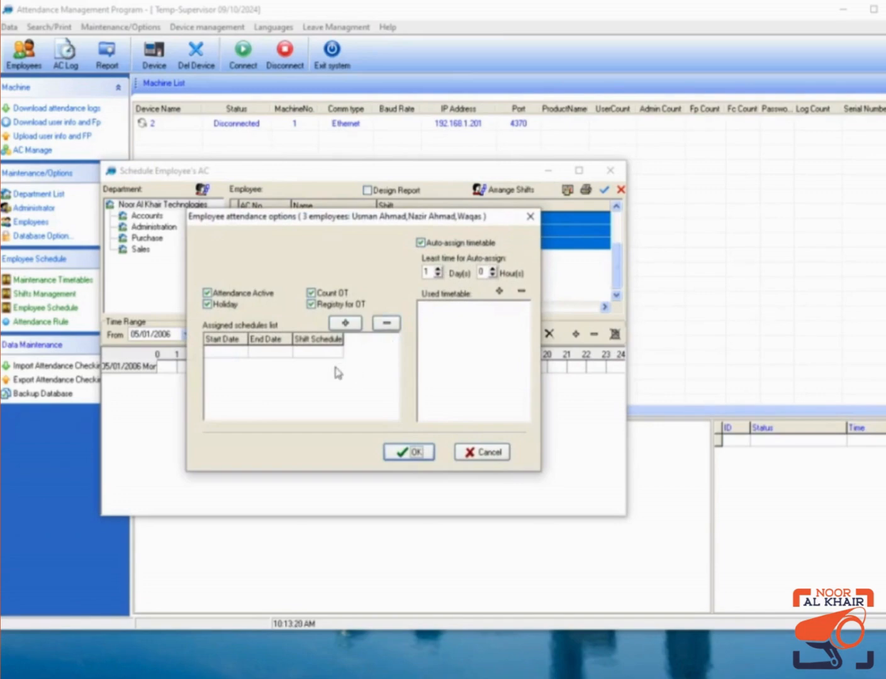
{"action": "left_click", "coordinate": [345, 323]}
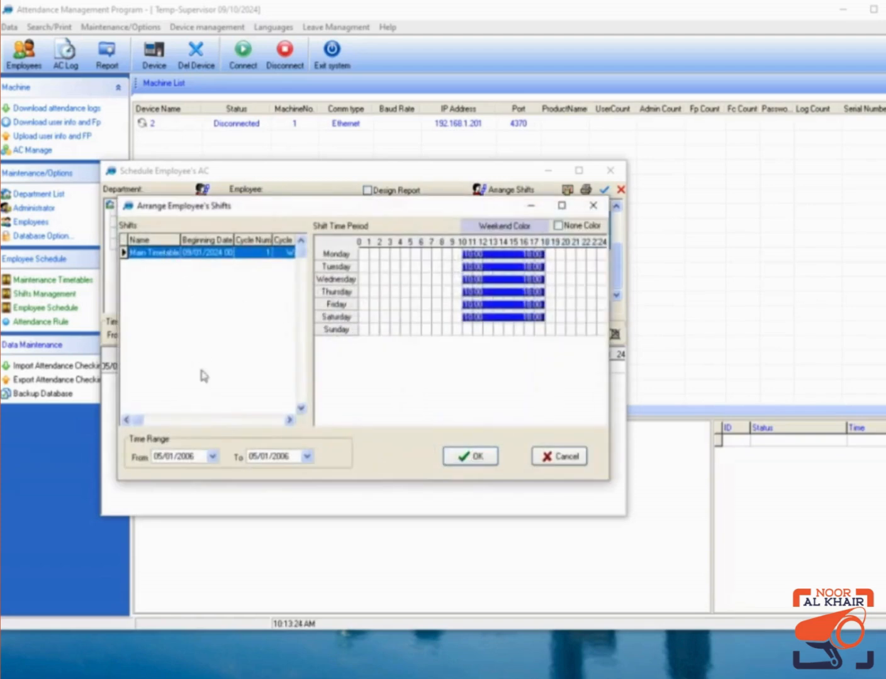
Set the schedule to run 09/01/2024–12/01/2024 and assign Main Timetable to employees 1001, 1002 and 1003.
{"action": "left_click", "coordinate": [187, 458]}
{"action": "type", "text": "24"}
{"action": "left_click", "coordinate": [157, 458]}
{"action": "left_click", "coordinate": [280, 457]}
{"action": "type", "text": "24"}
{"action": "left_click", "coordinate": [251, 458]}
{"action": "left_click", "coordinate": [472, 465]}
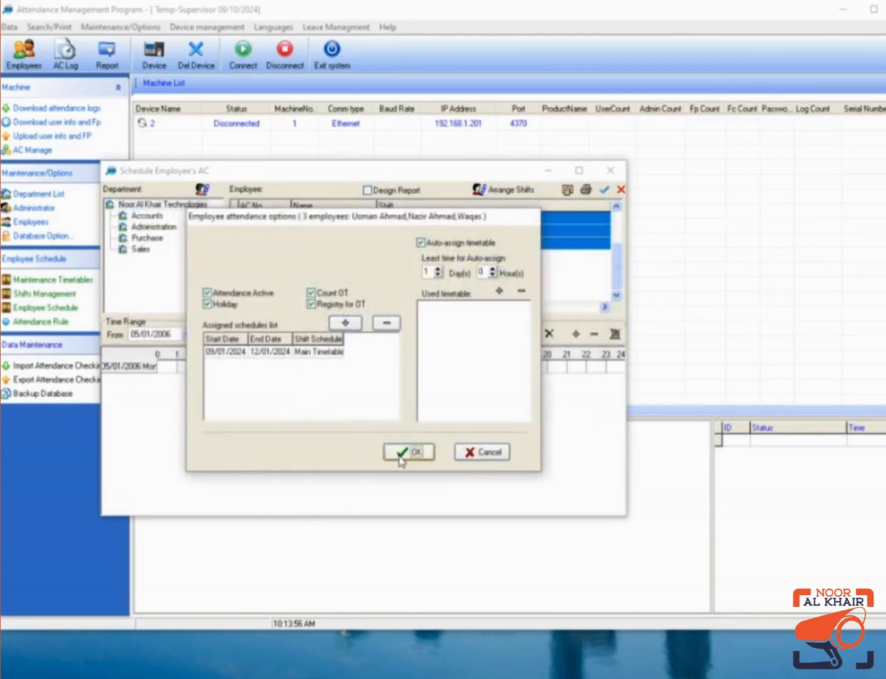
{"action": "left_click", "coordinate": [396, 455]}
{"action": "left_click", "coordinate": [403, 218]}
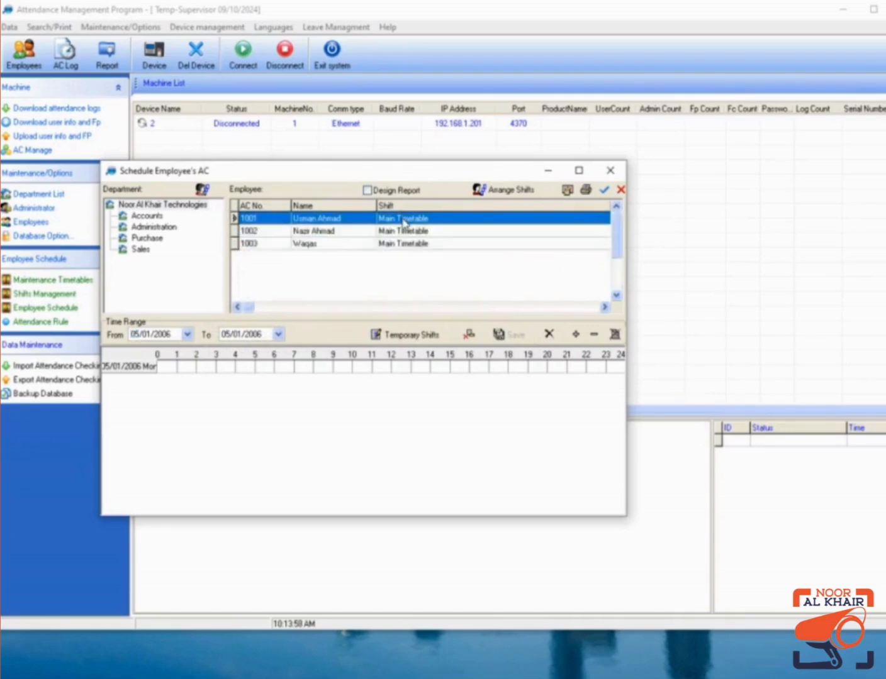
Select each employee's schedule in the list in turn, ending on employee 1003.
{"action": "left_click", "coordinate": [403, 232]}
{"action": "left_click", "coordinate": [398, 245]}
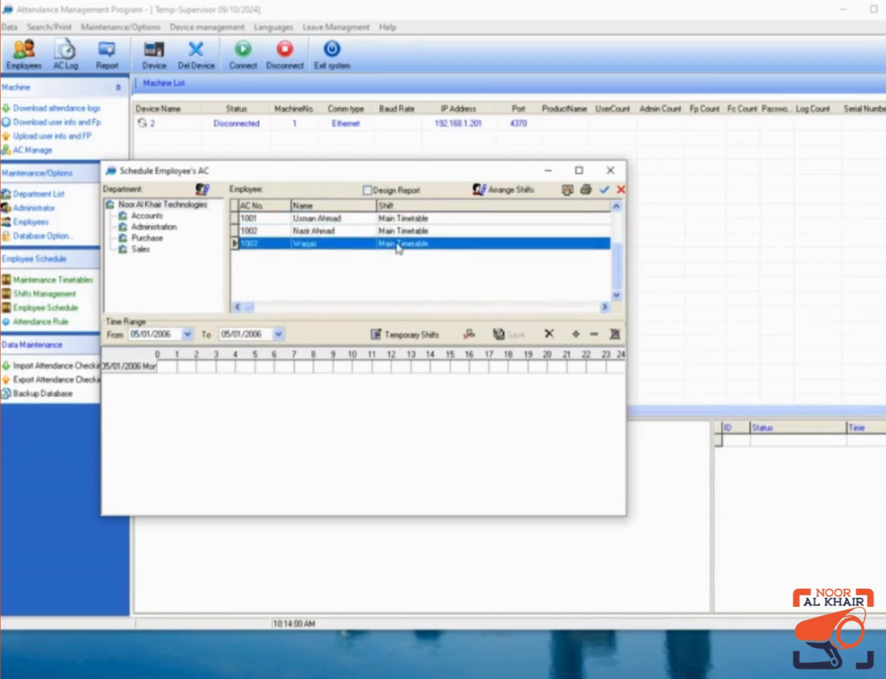
{"action": "left_click", "coordinate": [396, 220]}
{"action": "left_click", "coordinate": [397, 232]}
{"action": "left_click", "coordinate": [396, 245]}
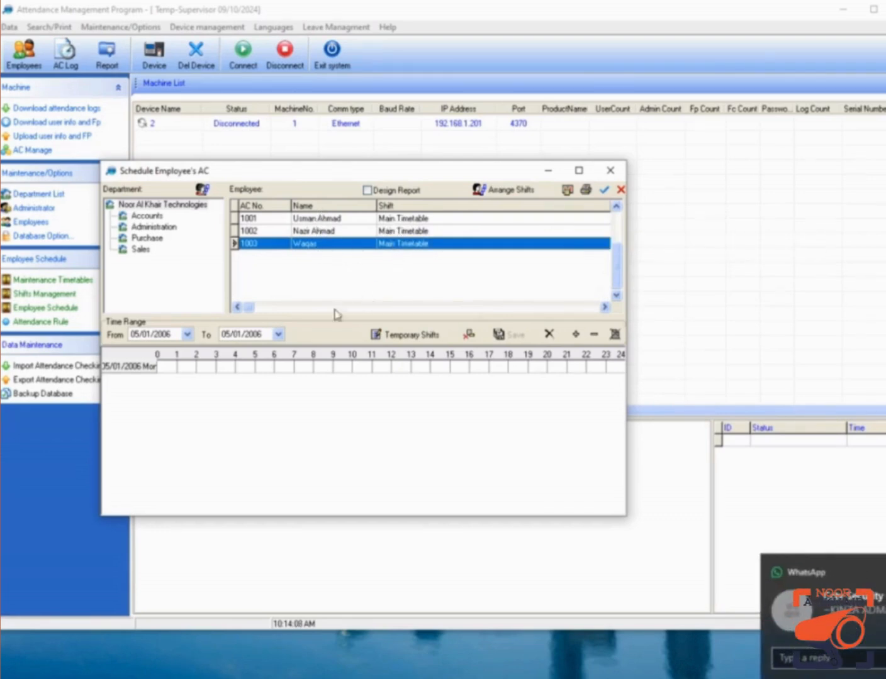
Set the viewing range to 09/01/2024–09/10/2024, then close the scheduling window.
{"action": "left_click", "coordinate": [253, 334]}
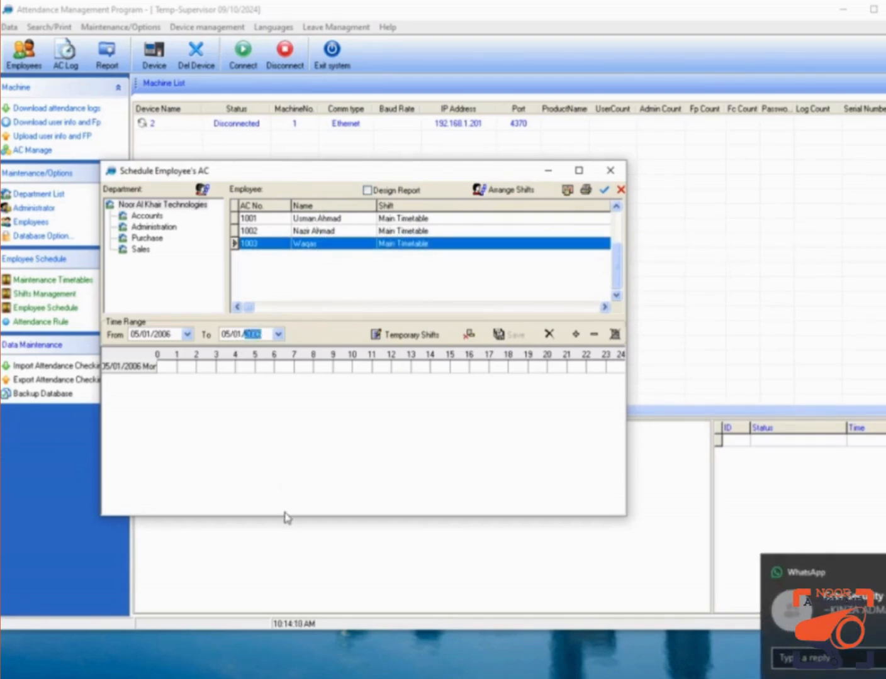
{"action": "type", "text": "2024"}
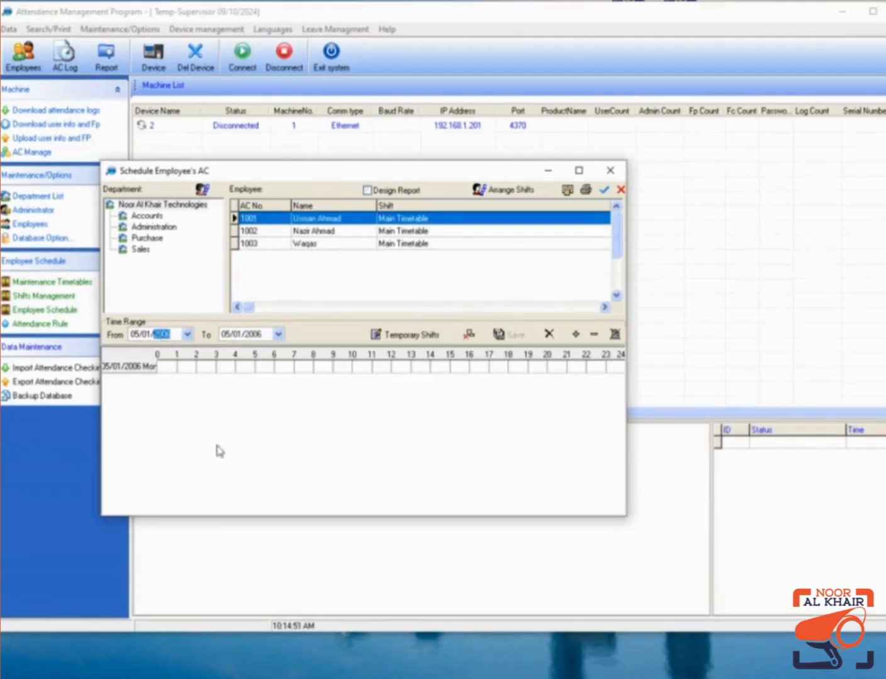
{"action": "type", "text": "2024"}
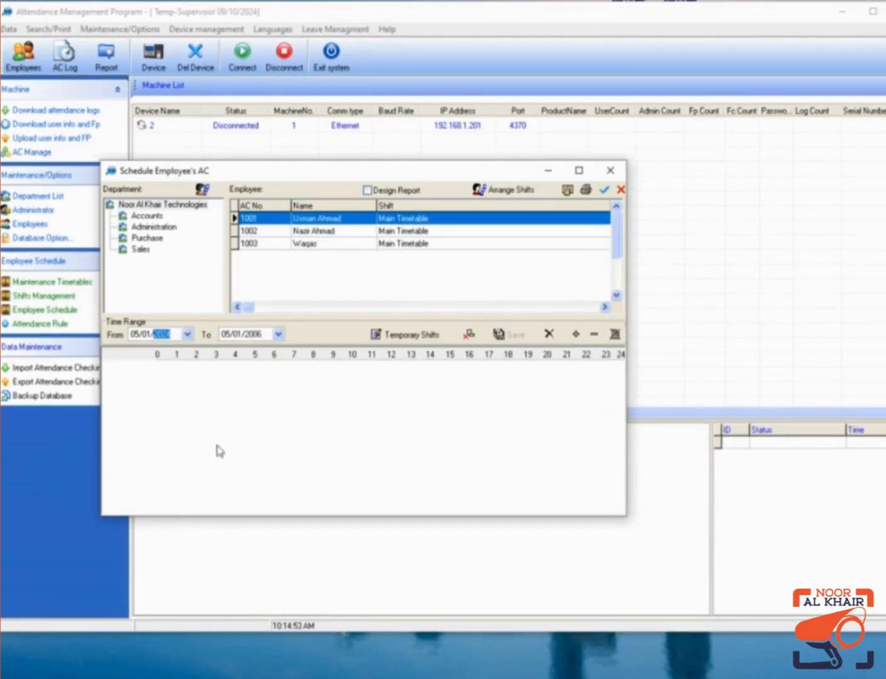
{"action": "left_click", "coordinate": [252, 334]}
{"action": "type", "text": "24"}
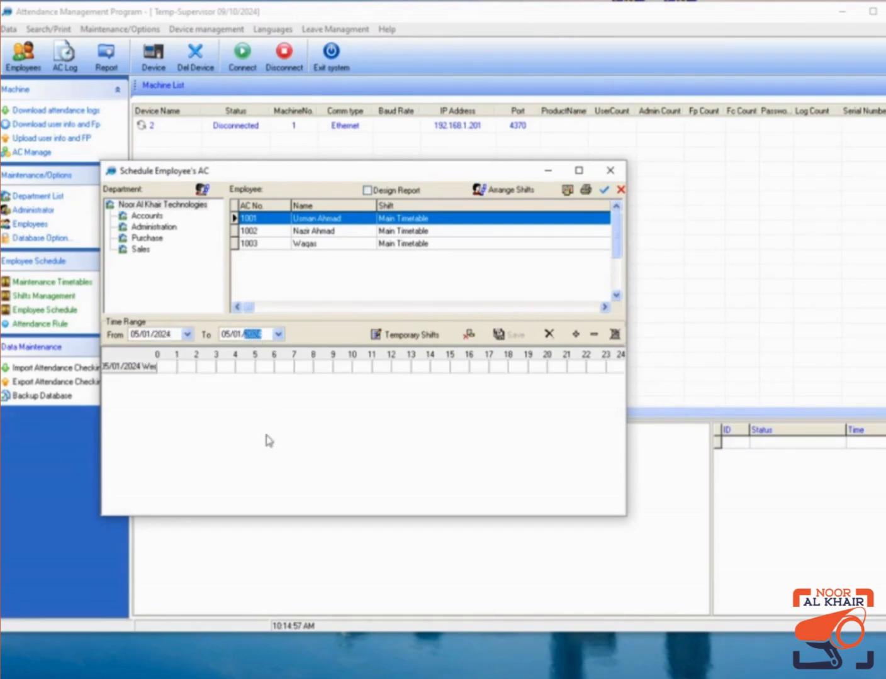
{"action": "left_click", "coordinate": [226, 336]}
{"action": "type", "text": "07"}
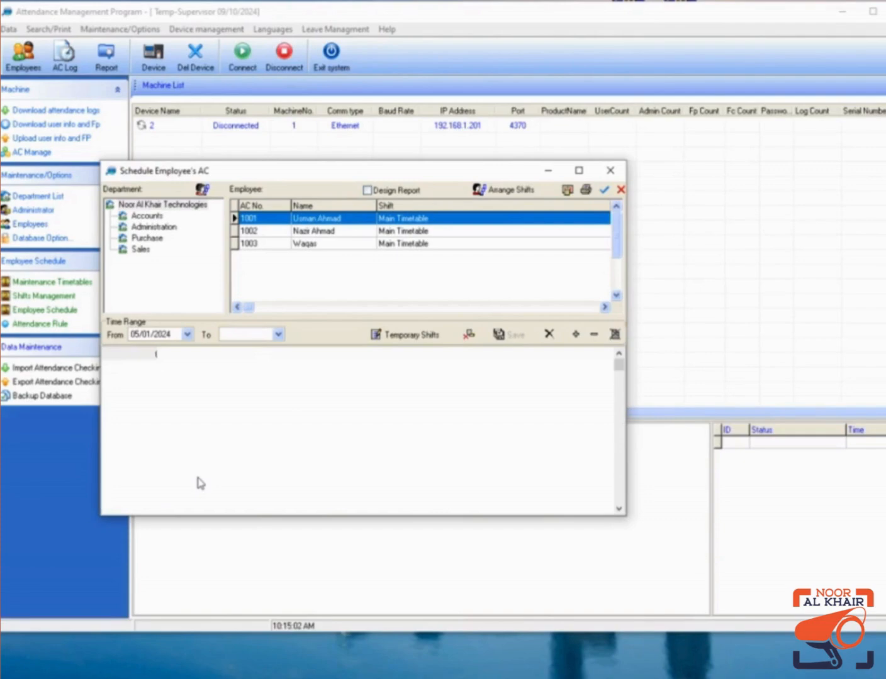
{"action": "left_click", "coordinate": [138, 337]}
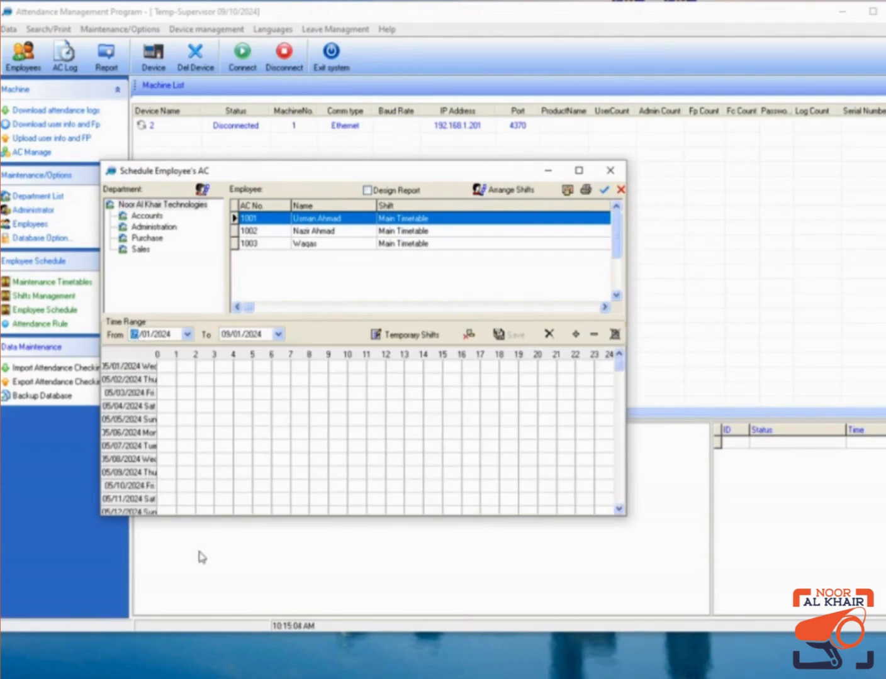
{"action": "type", "text": "9"}
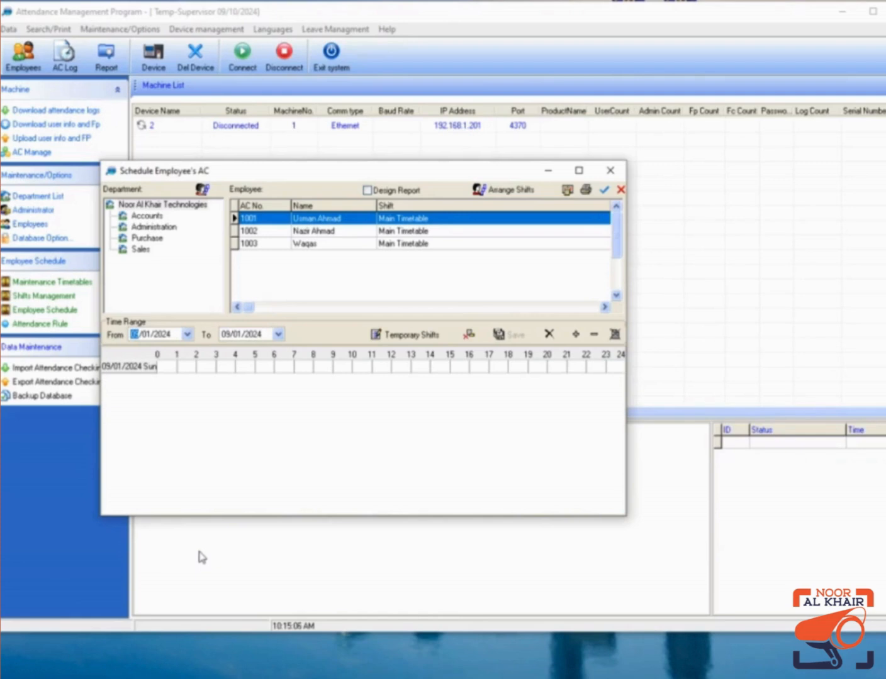
{"action": "left_click", "coordinate": [238, 340]}
{"action": "type", "text": "10"}
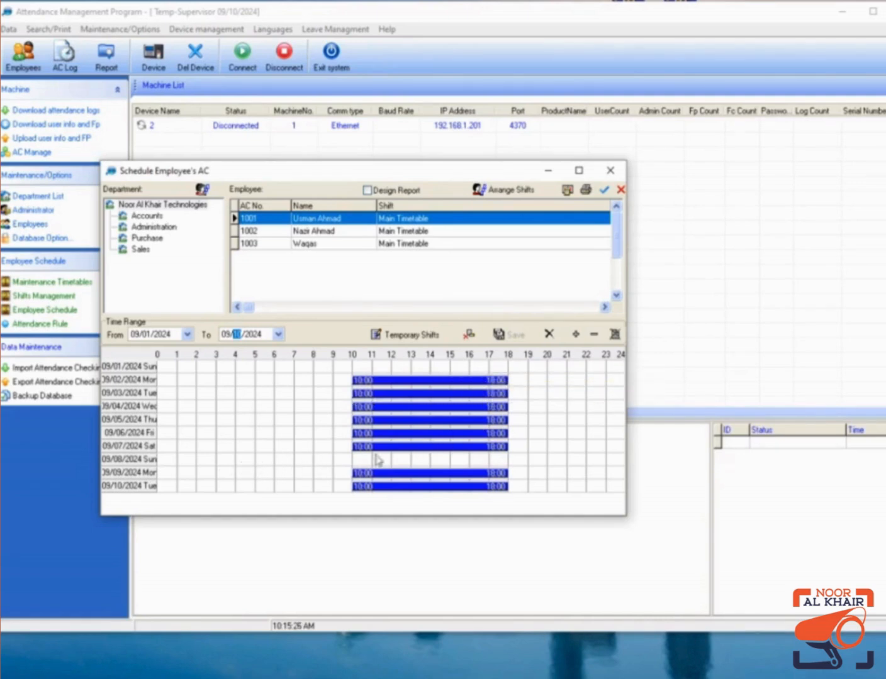
{"action": "left_click", "coordinate": [610, 170]}
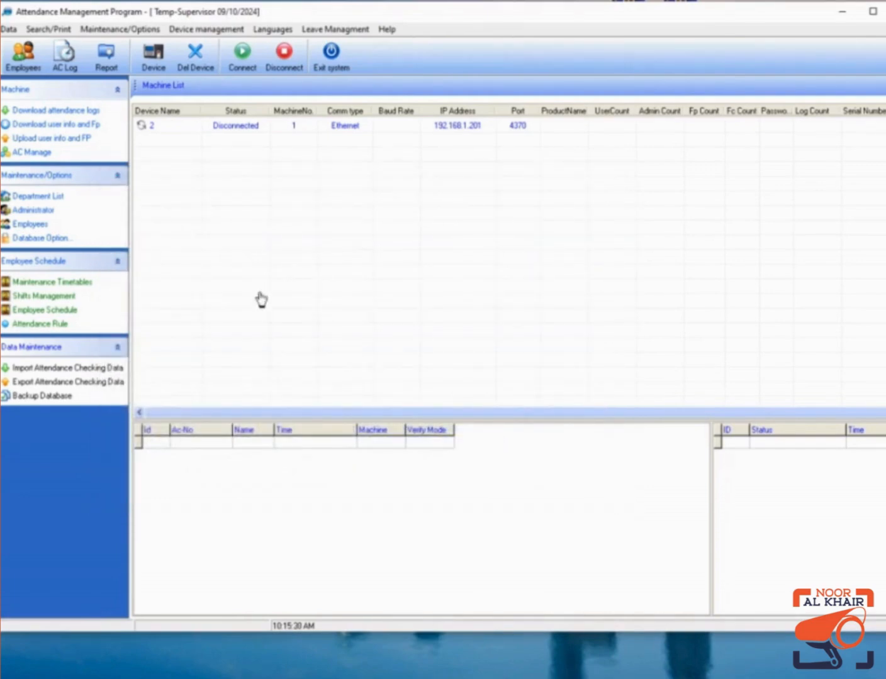
Select device 2 (192.168.1.201, port 4370) in the machine list and connect to it.
{"action": "left_click", "coordinate": [86, 310]}
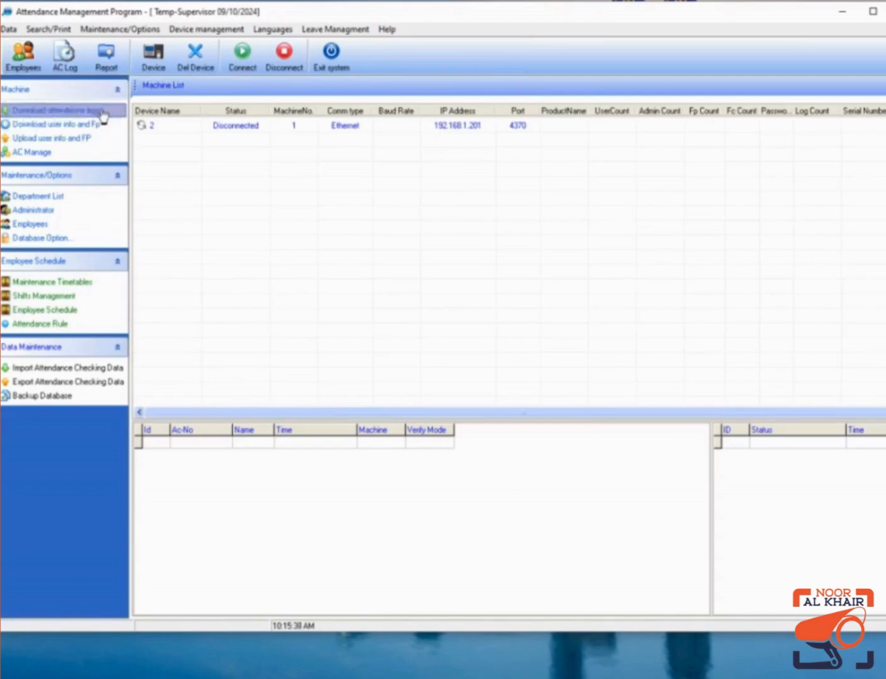
{"action": "left_click", "coordinate": [299, 129]}
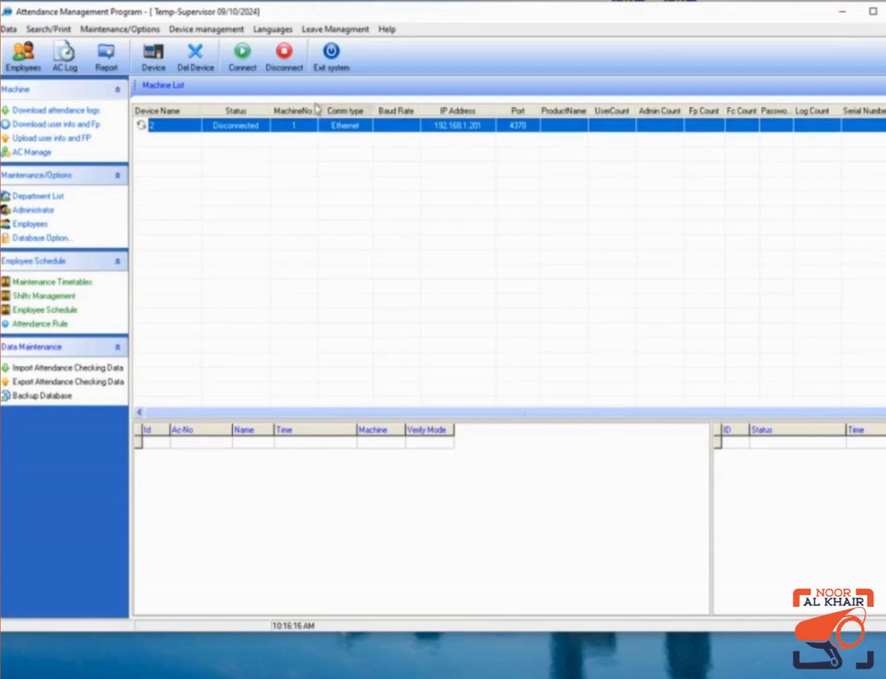
{"action": "left_click", "coordinate": [251, 68]}
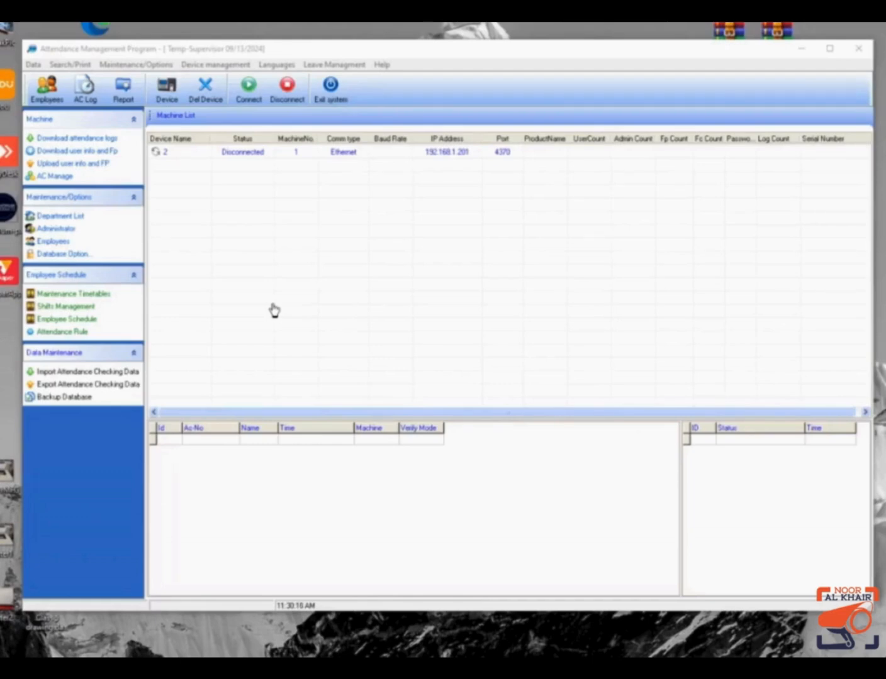
Try downloading attendance logs from device 2, dismiss the connect warning, and open the Report window.
{"action": "left_click", "coordinate": [272, 158]}
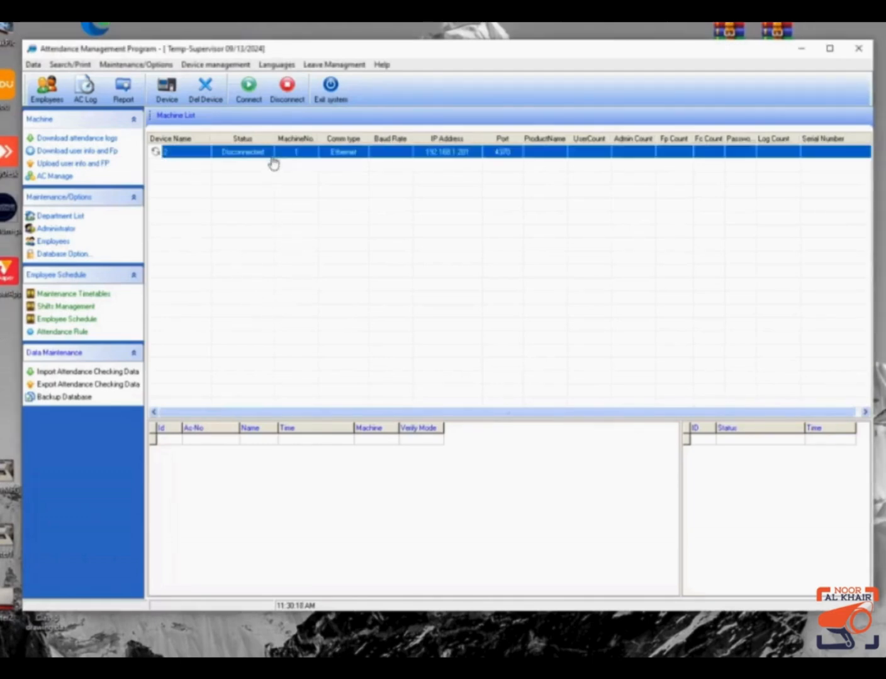
{"action": "left_click", "coordinate": [66, 141]}
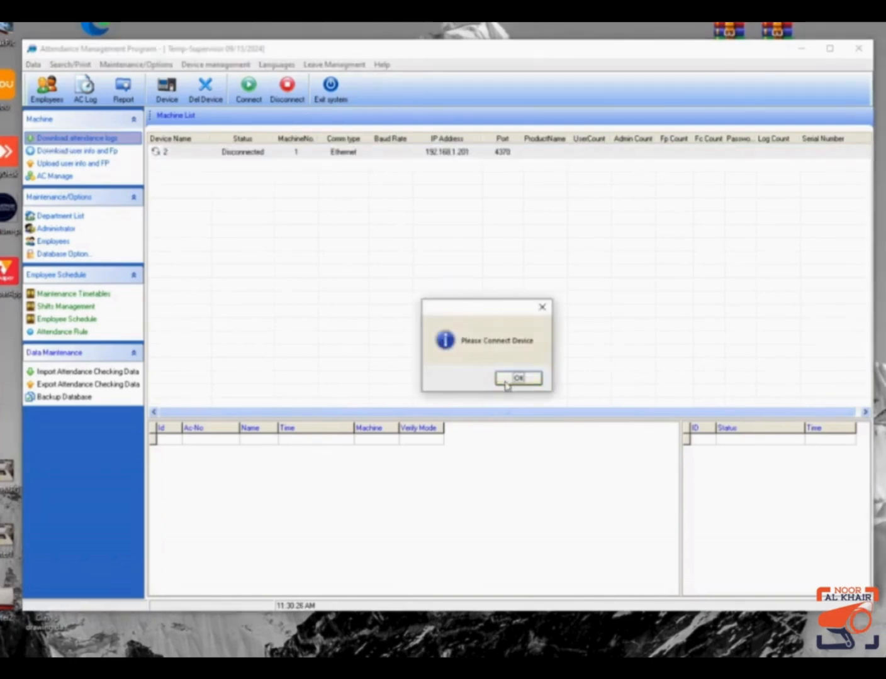
{"action": "left_click", "coordinate": [511, 380]}
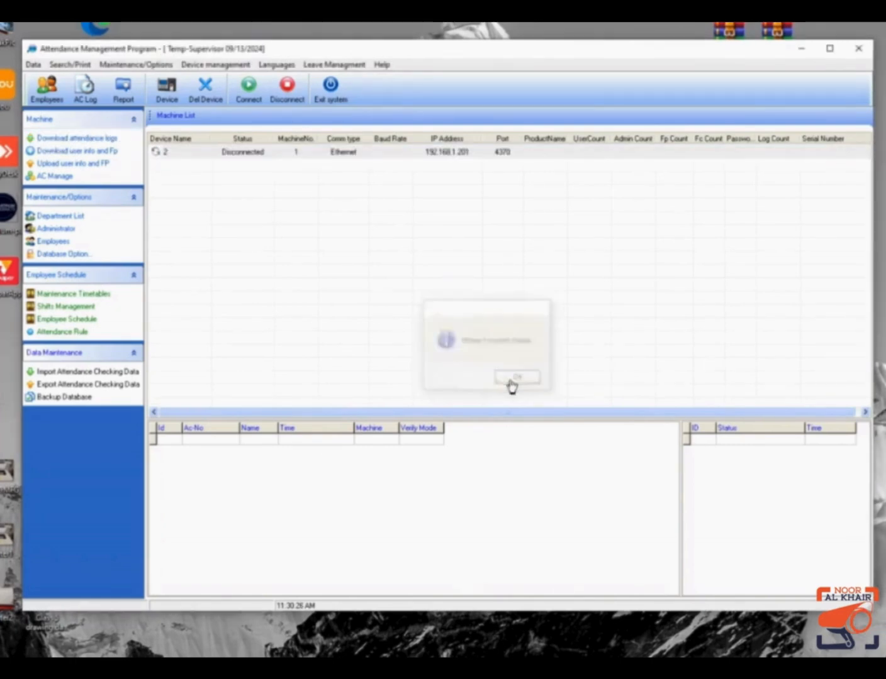
{"action": "left_click", "coordinate": [99, 142]}
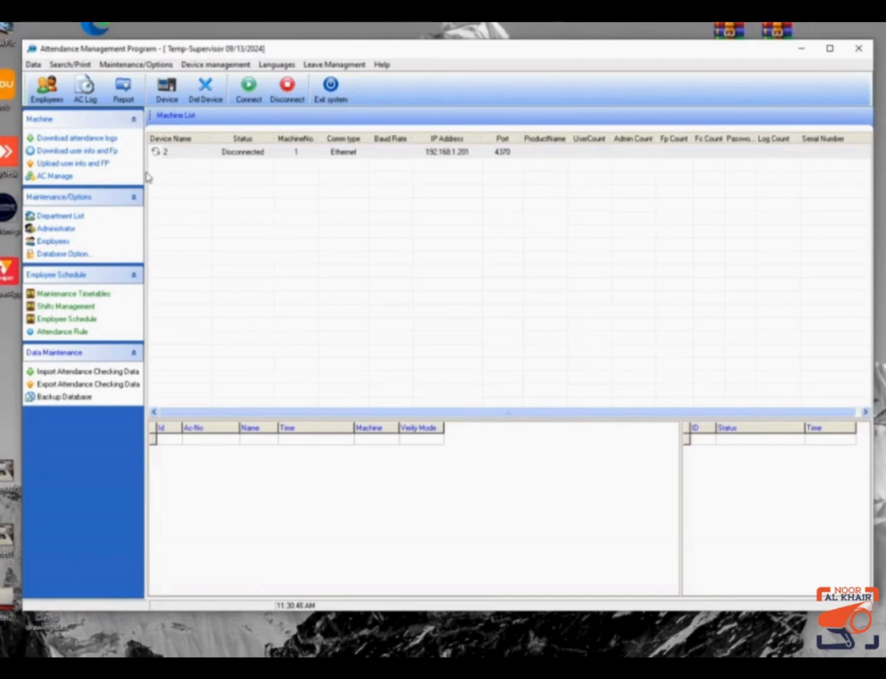
{"action": "left_click", "coordinate": [128, 91]}
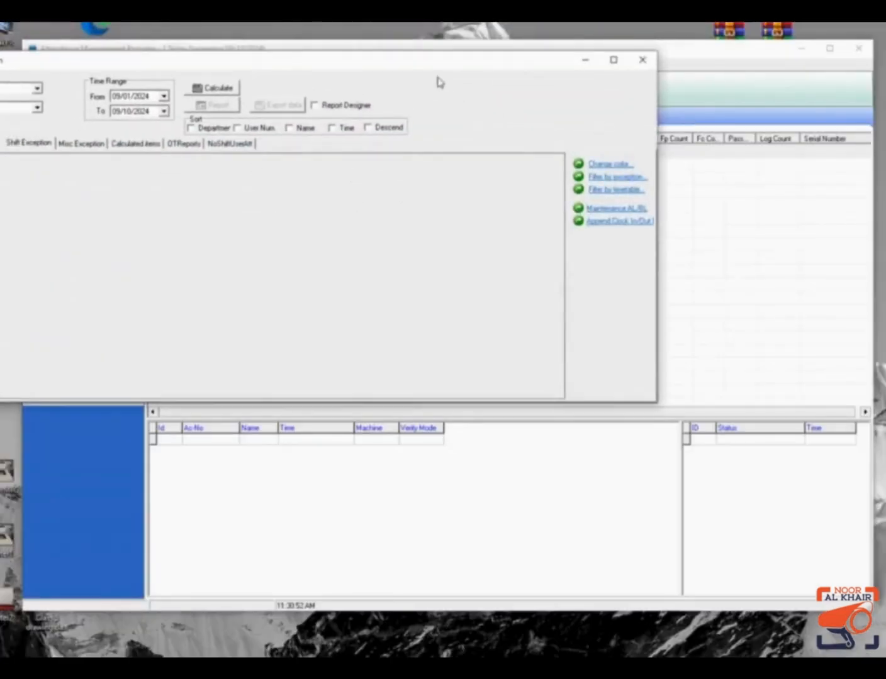
Move and enlarge the calculation window, show Clock In/Out Log Exceptions, and calculate attendance.
{"action": "left_click_drag", "start_coordinate": [439, 83], "coordinate": [573, 102]}
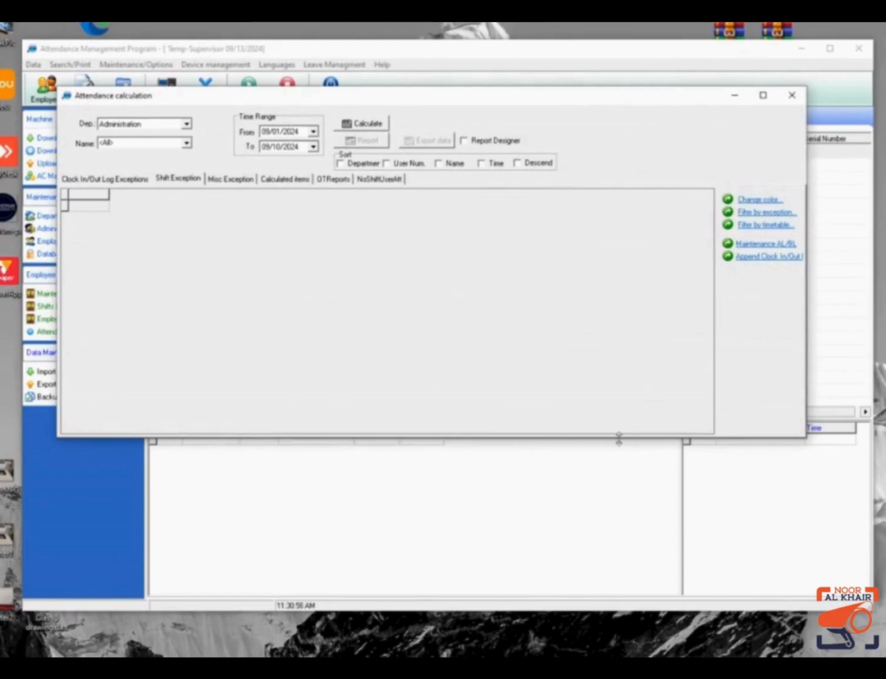
{"action": "left_click_drag", "start_coordinate": [619, 435], "coordinate": [642, 527]}
{"action": "left_click_drag", "start_coordinate": [650, 587], "coordinate": [652, 628]}
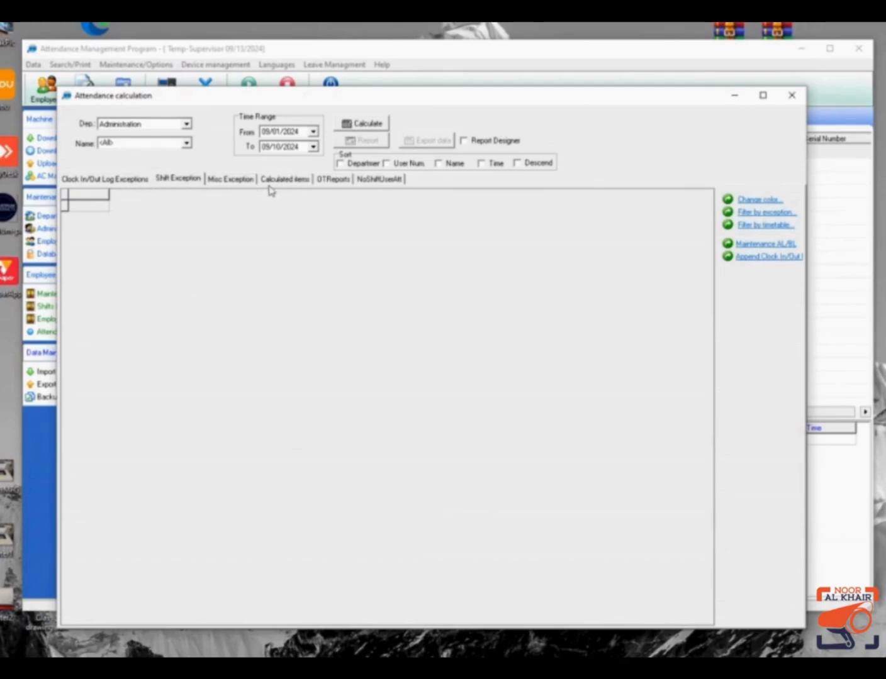
{"action": "left_click", "coordinate": [118, 180]}
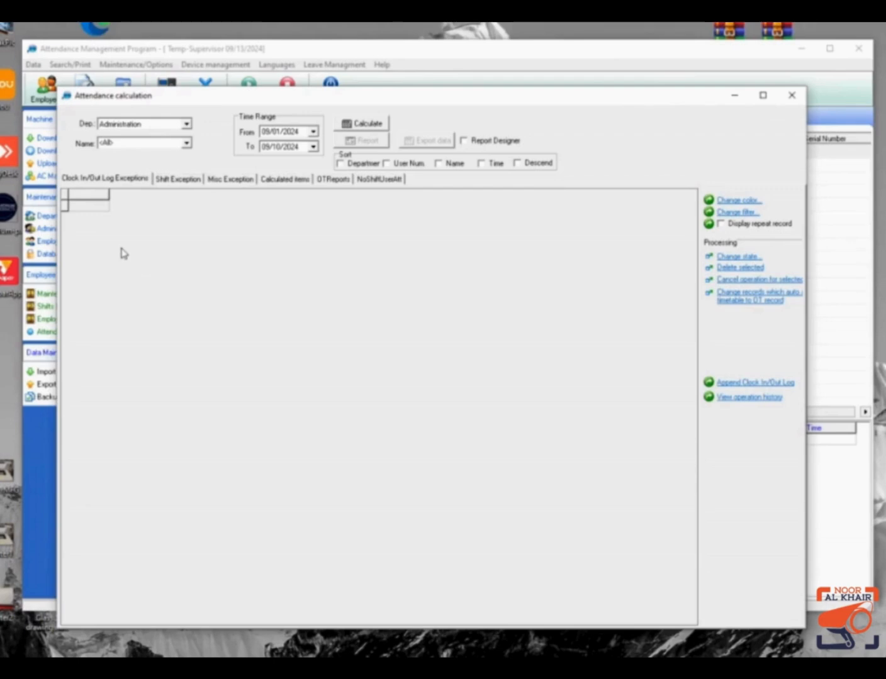
{"action": "left_click", "coordinate": [361, 124]}
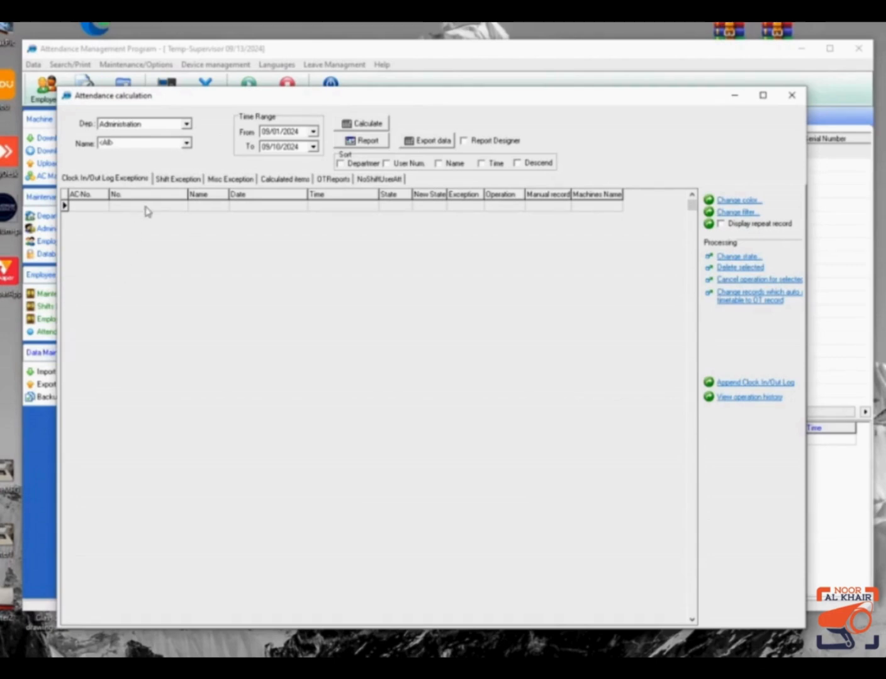
Show the Shift Exception results for employee 1003 and open the grid's context menu.
{"action": "left_click", "coordinate": [176, 179]}
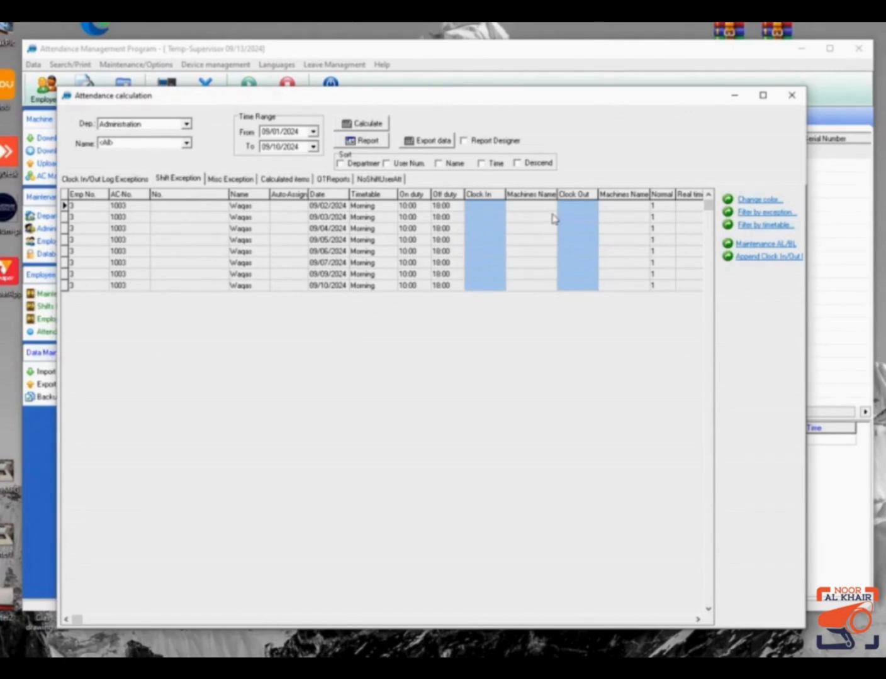
{"action": "right_click", "coordinate": [252, 321]}
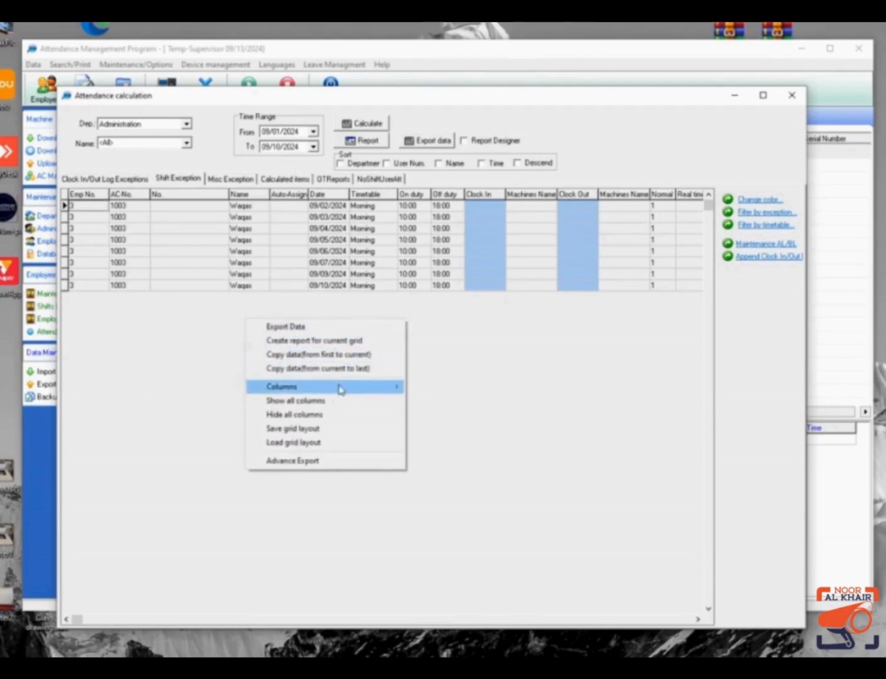
Hide the Real time, Must C/In and Must C/Out columns from the grid.
{"action": "mouse_move", "coordinate": [340, 389]}
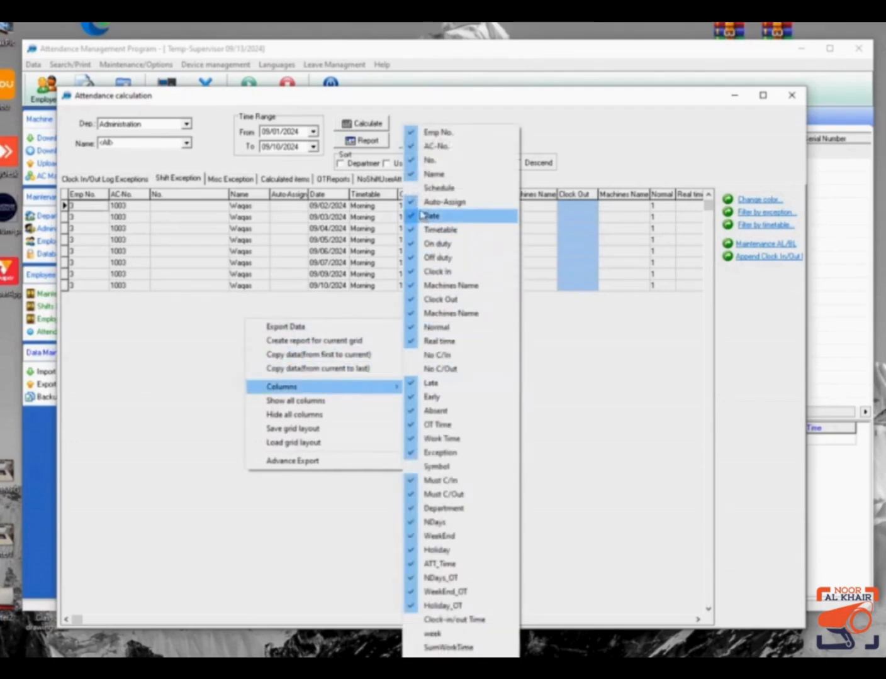
{"action": "left_click", "coordinate": [418, 341]}
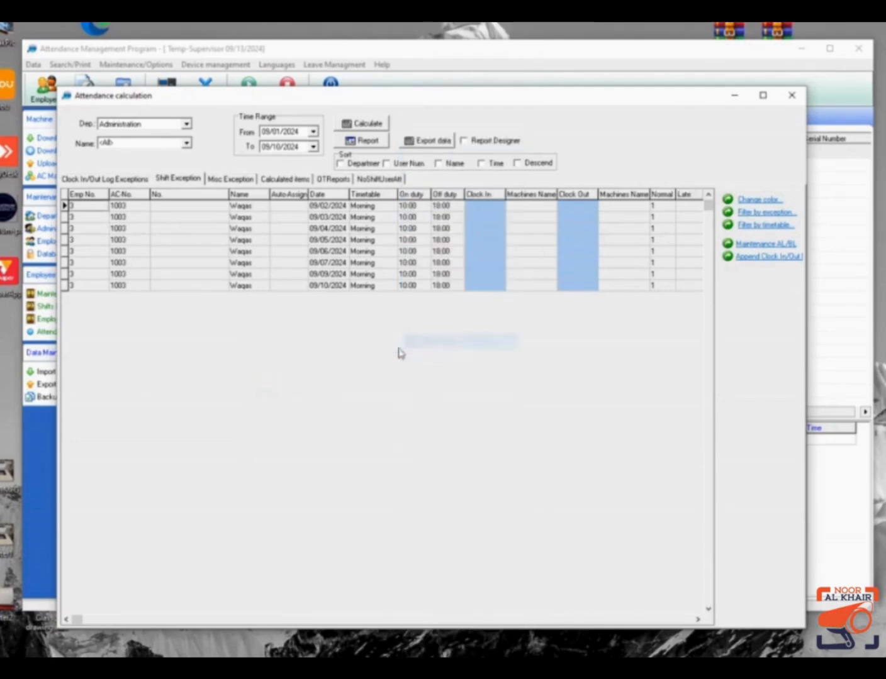
{"action": "right_click", "coordinate": [249, 366]}
{"action": "mouse_move", "coordinate": [390, 437]}
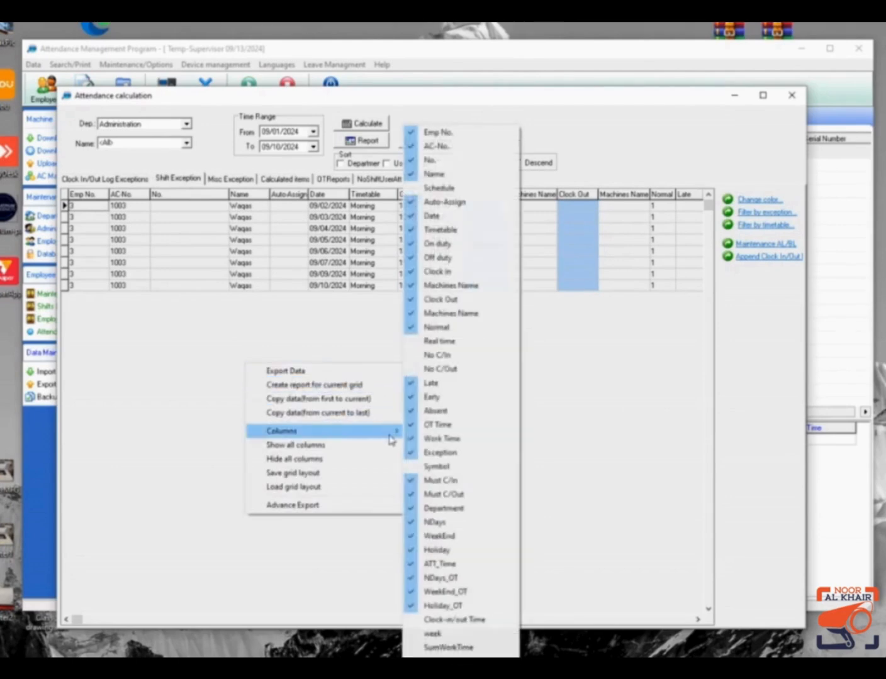
{"action": "left_click", "coordinate": [414, 481]}
{"action": "right_click", "coordinate": [228, 380]}
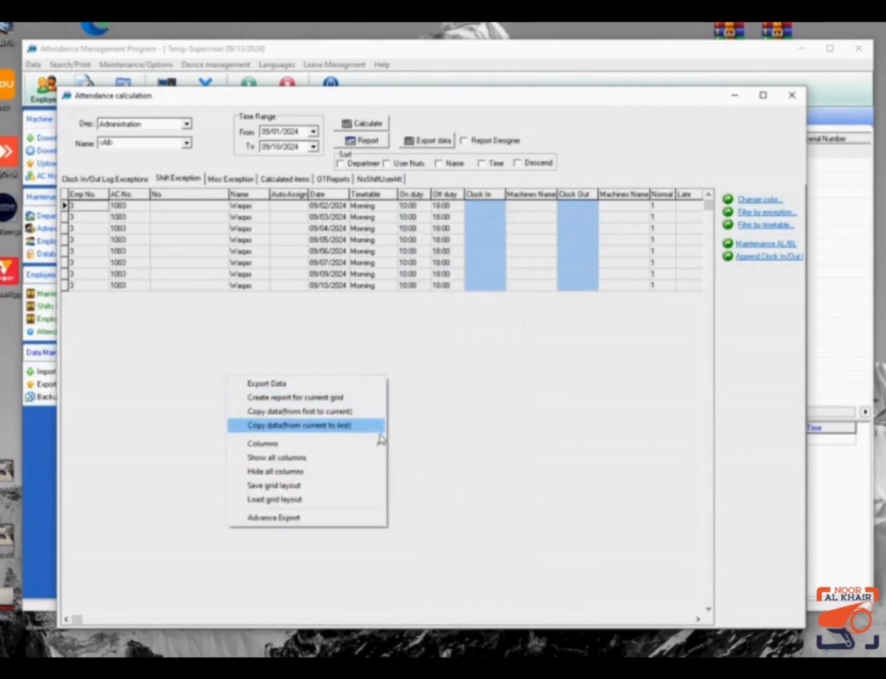
{"action": "mouse_move", "coordinate": [381, 445]}
{"action": "left_click", "coordinate": [393, 496]}
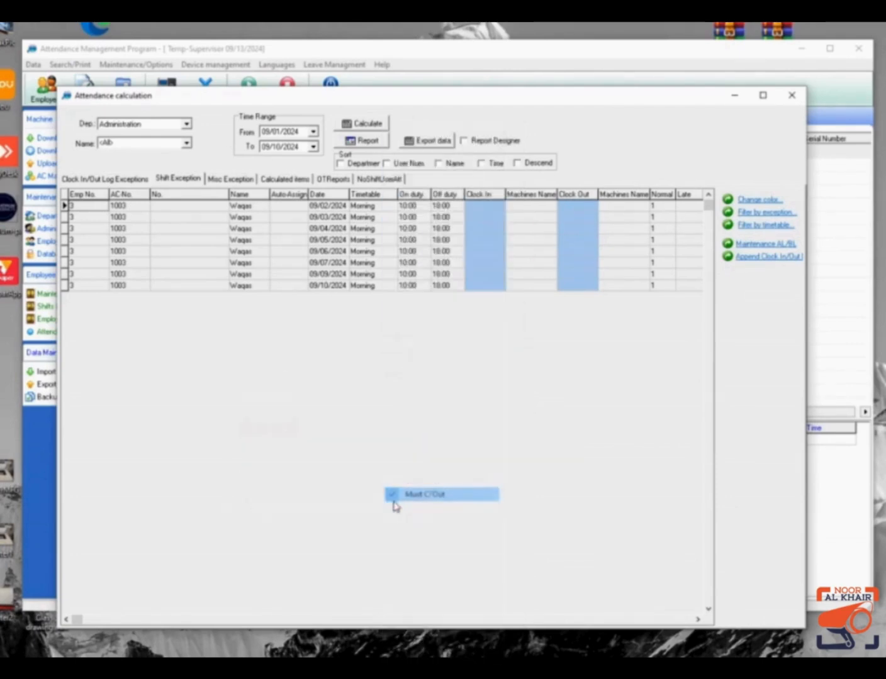
Hide the WeekEnd, Holiday, NDays_OT and WeekEnd_OT columns.
{"action": "right_click", "coordinate": [263, 405]}
{"action": "mouse_move", "coordinate": [393, 469]}
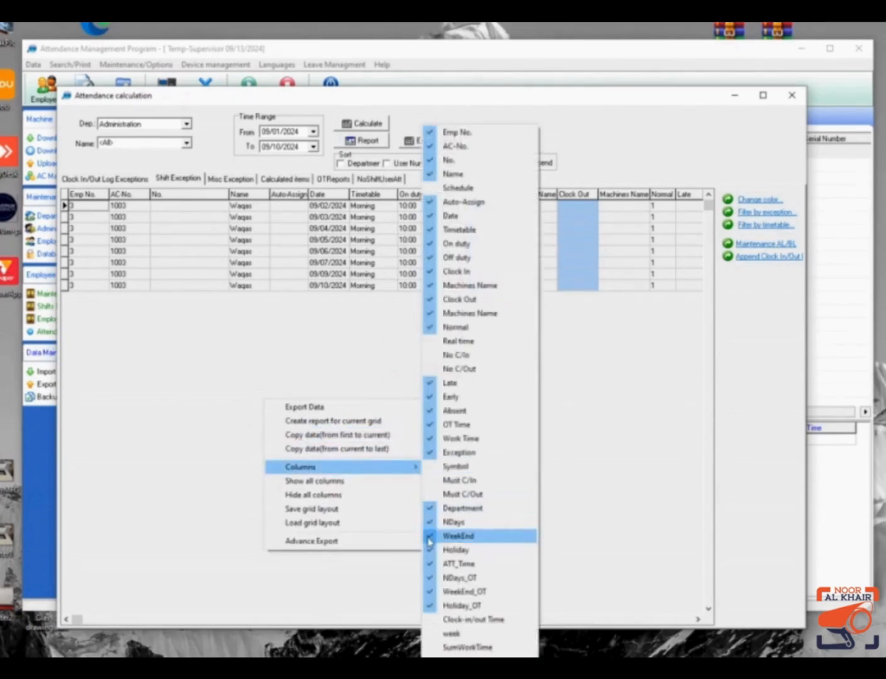
{"action": "left_click", "coordinate": [430, 537]}
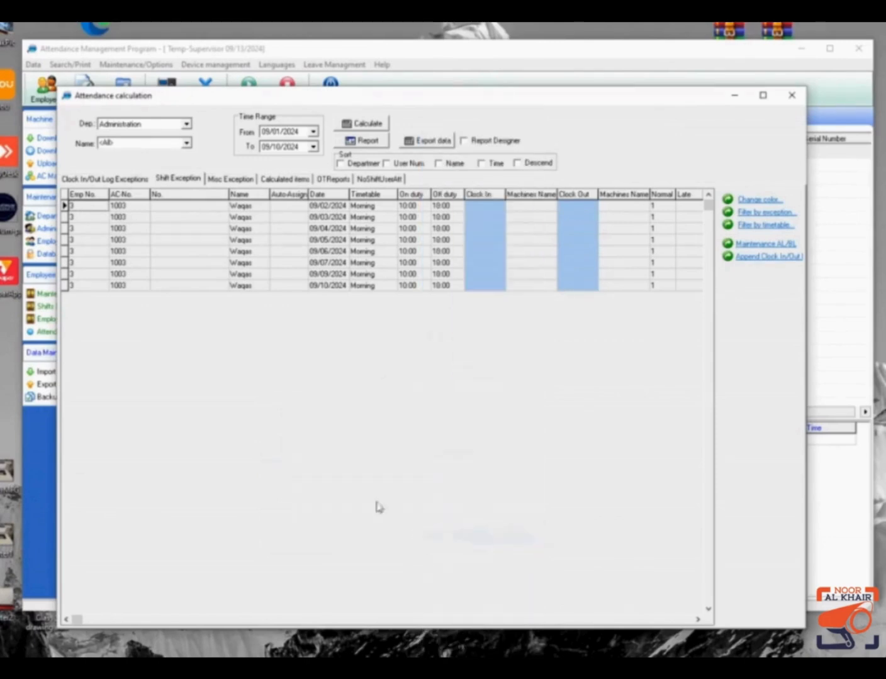
{"action": "right_click", "coordinate": [267, 332]}
{"action": "mouse_move", "coordinate": [403, 406]}
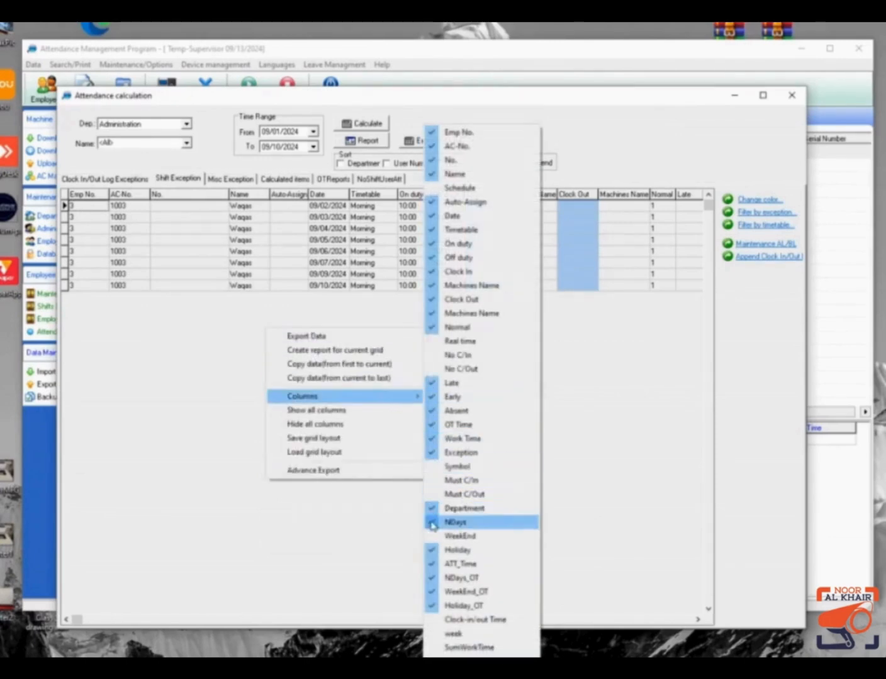
{"action": "left_click", "coordinate": [432, 551]}
{"action": "right_click", "coordinate": [279, 368]}
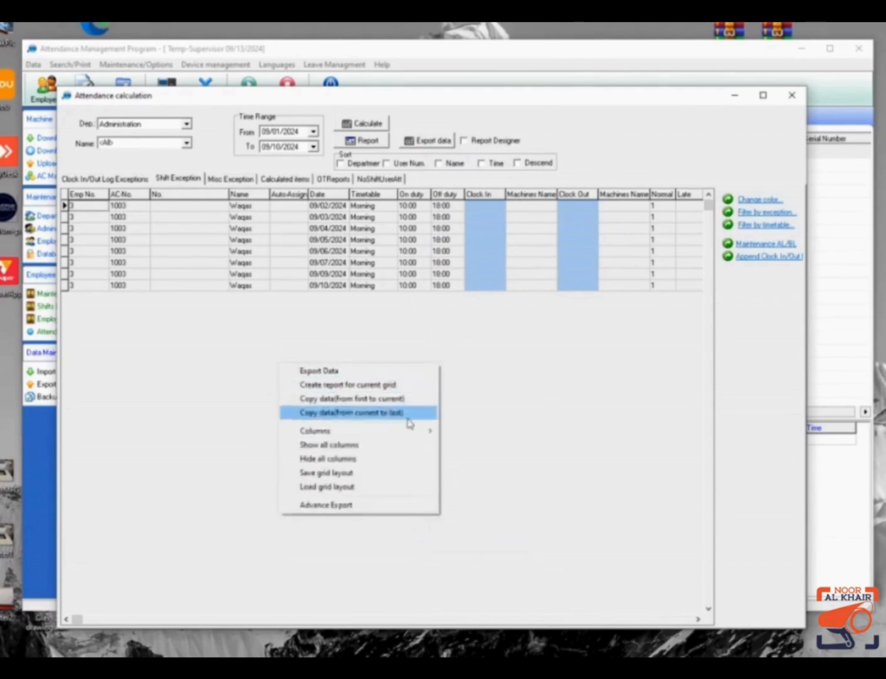
{"action": "mouse_move", "coordinate": [427, 434]}
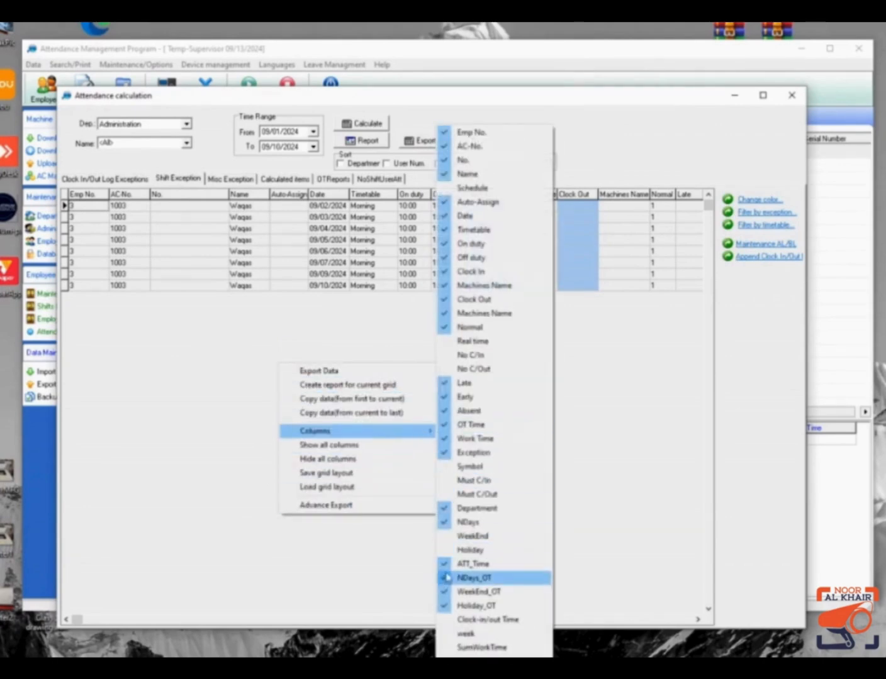
{"action": "left_click", "coordinate": [445, 579]}
{"action": "right_click", "coordinate": [323, 407]}
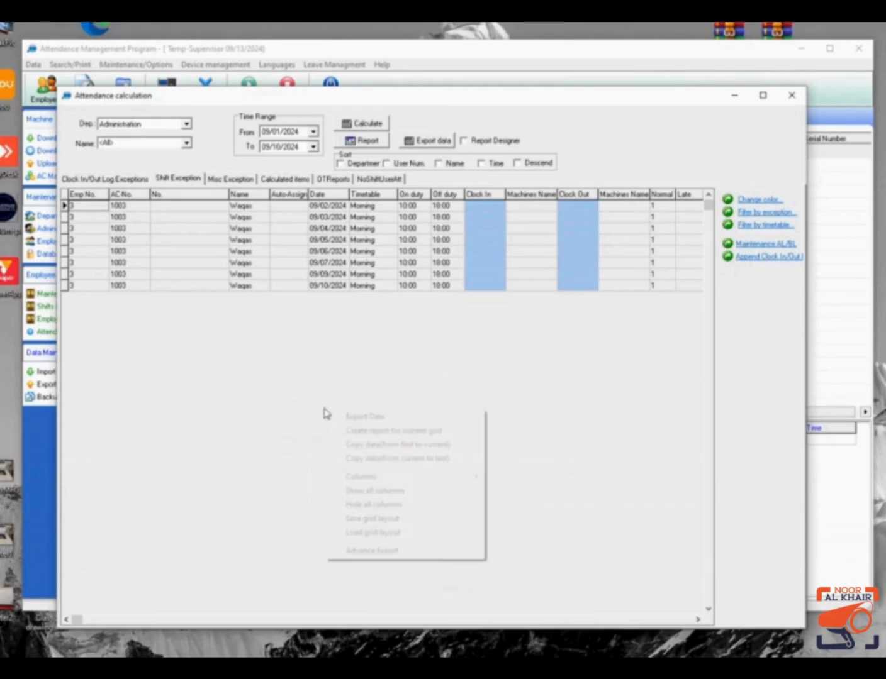
{"action": "mouse_move", "coordinate": [479, 484]}
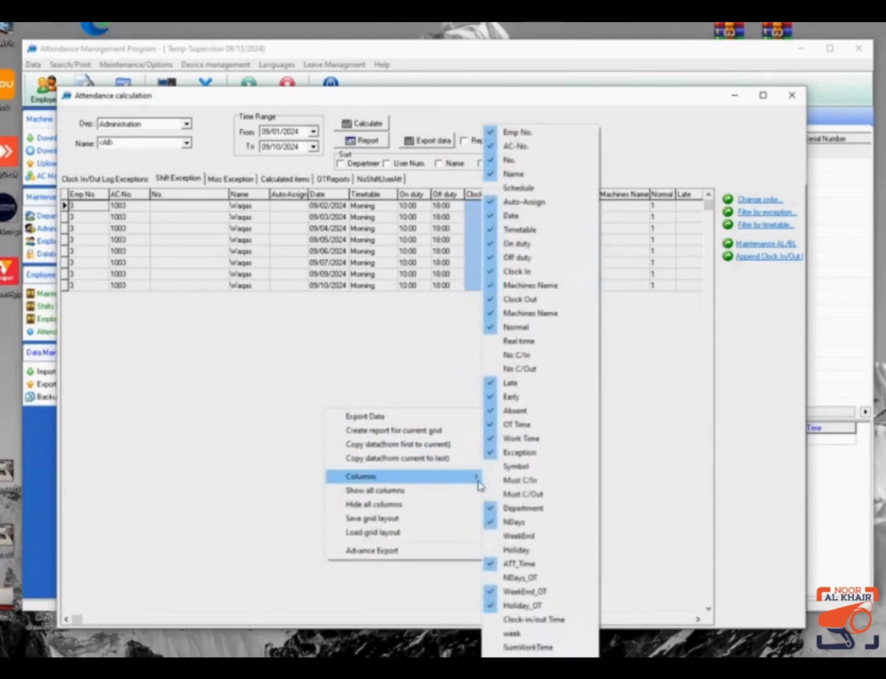
{"action": "left_click", "coordinate": [489, 594]}
Hide the Holiday_OT, NDays and ATT_Time columns, then dismiss the column menu.
{"action": "right_click", "coordinate": [259, 356]}
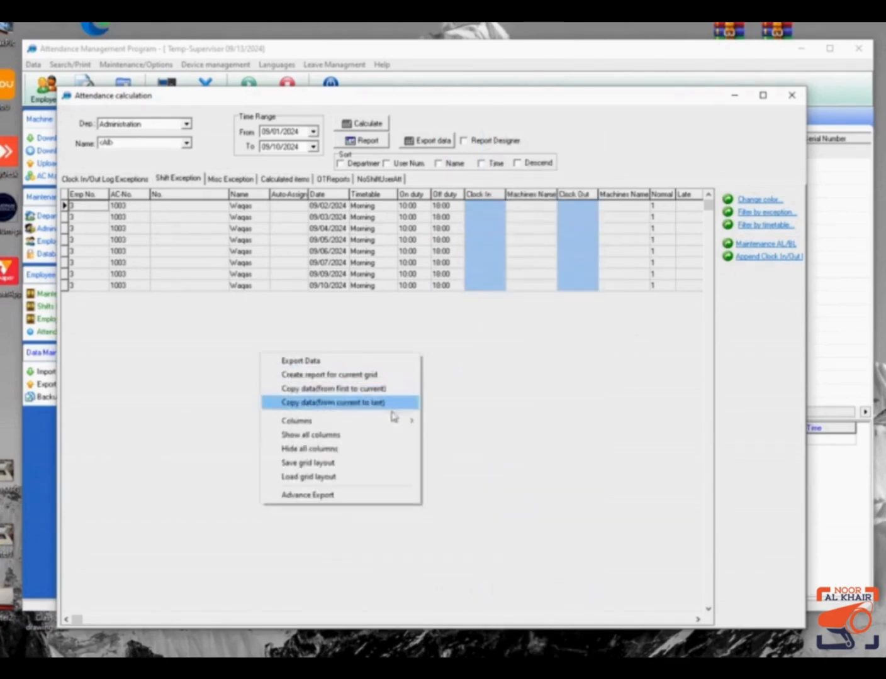
{"action": "mouse_move", "coordinate": [406, 420]}
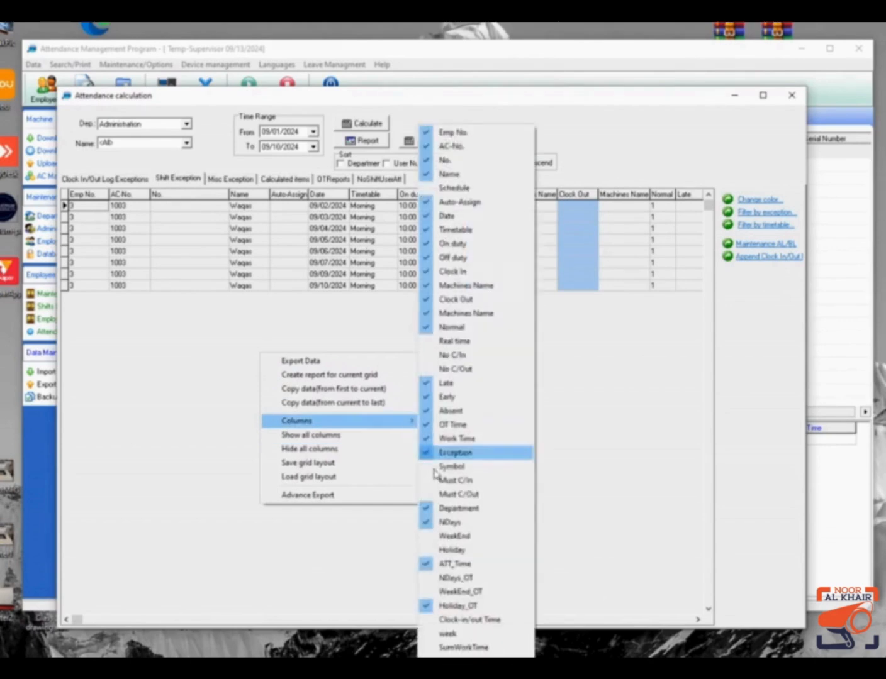
{"action": "left_click", "coordinate": [440, 606]}
{"action": "right_click", "coordinate": [207, 294]}
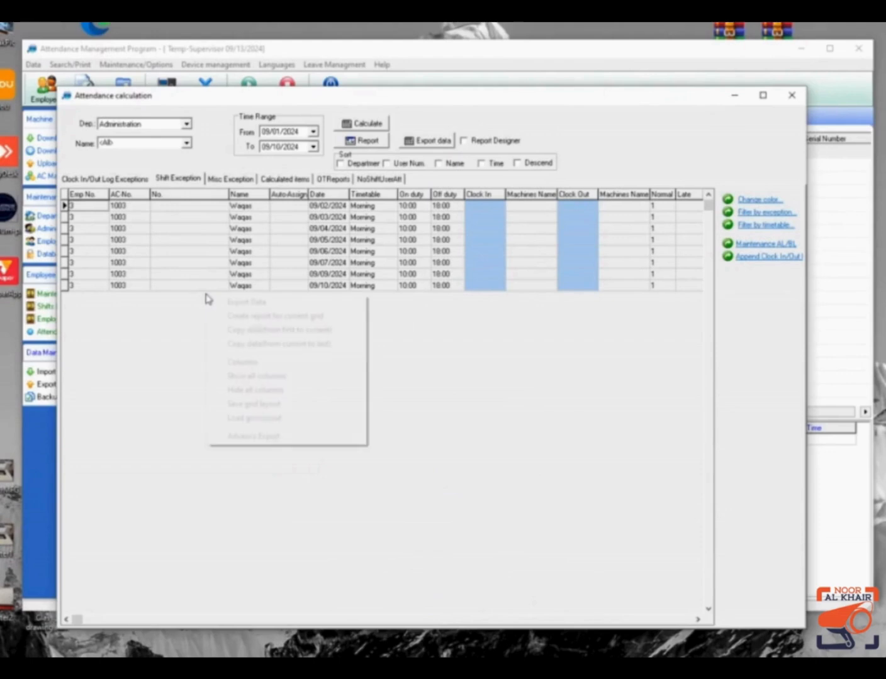
{"action": "mouse_move", "coordinate": [356, 363]}
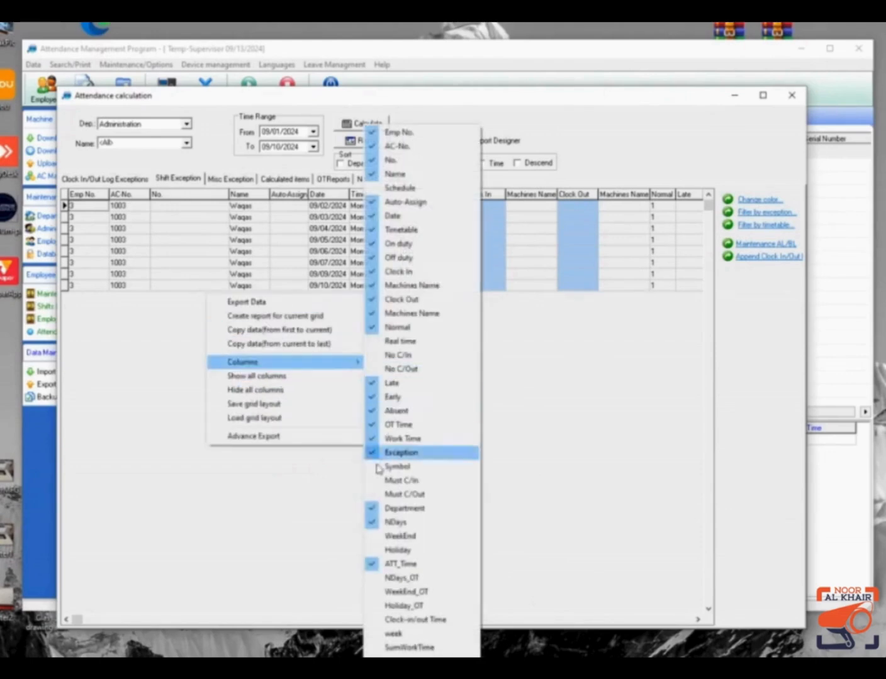
{"action": "left_click", "coordinate": [372, 522]}
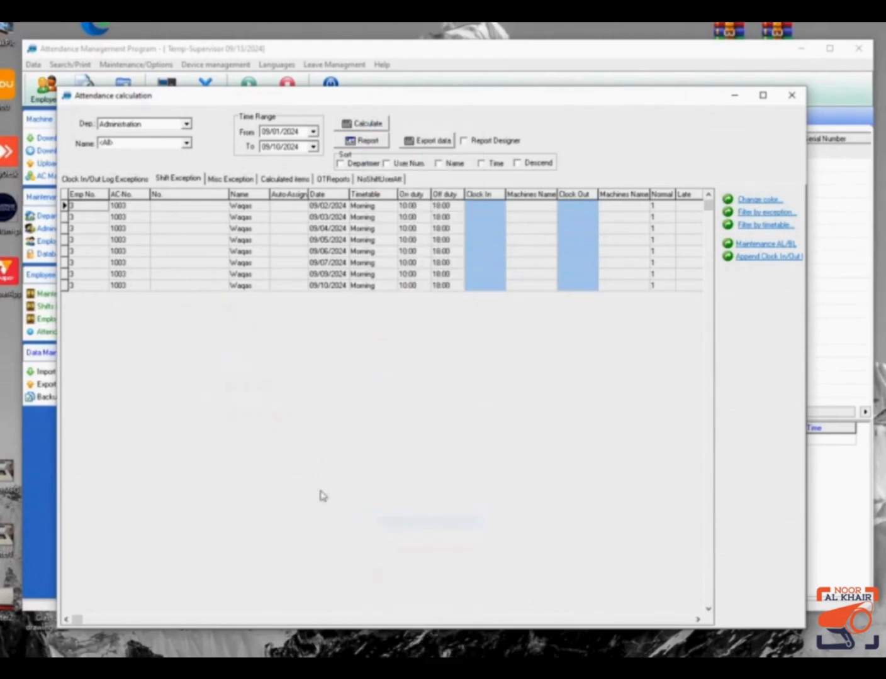
{"action": "right_click", "coordinate": [200, 386]}
{"action": "mouse_move", "coordinate": [350, 453]}
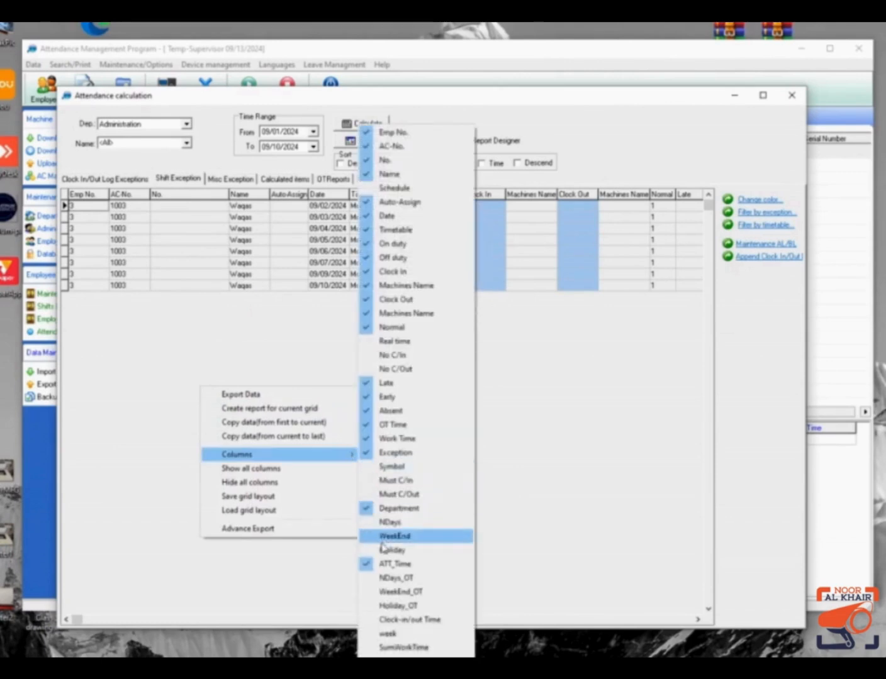
{"action": "left_click", "coordinate": [369, 570]}
{"action": "right_click", "coordinate": [272, 387]}
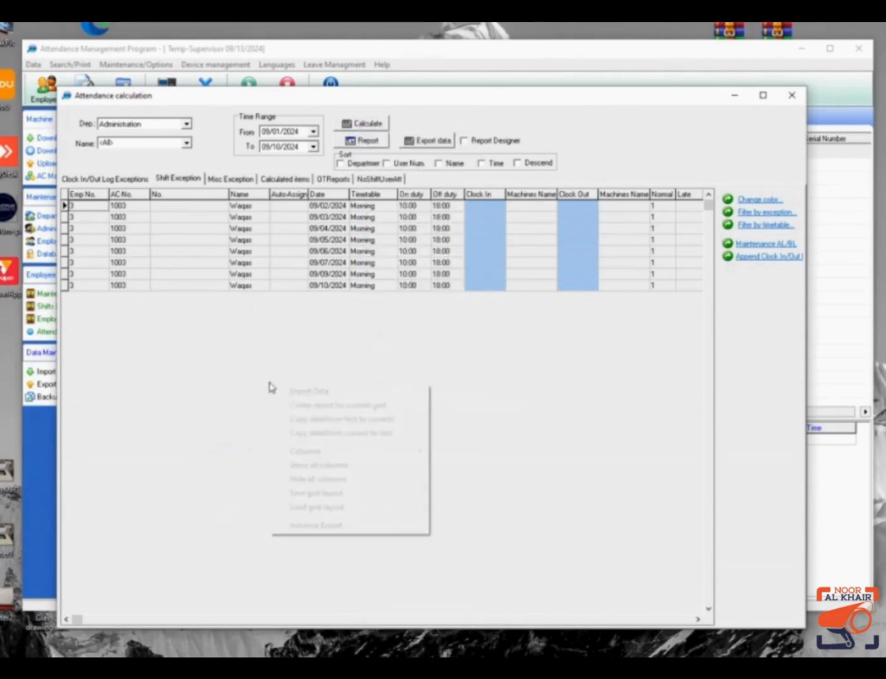
{"action": "mouse_move", "coordinate": [405, 457]}
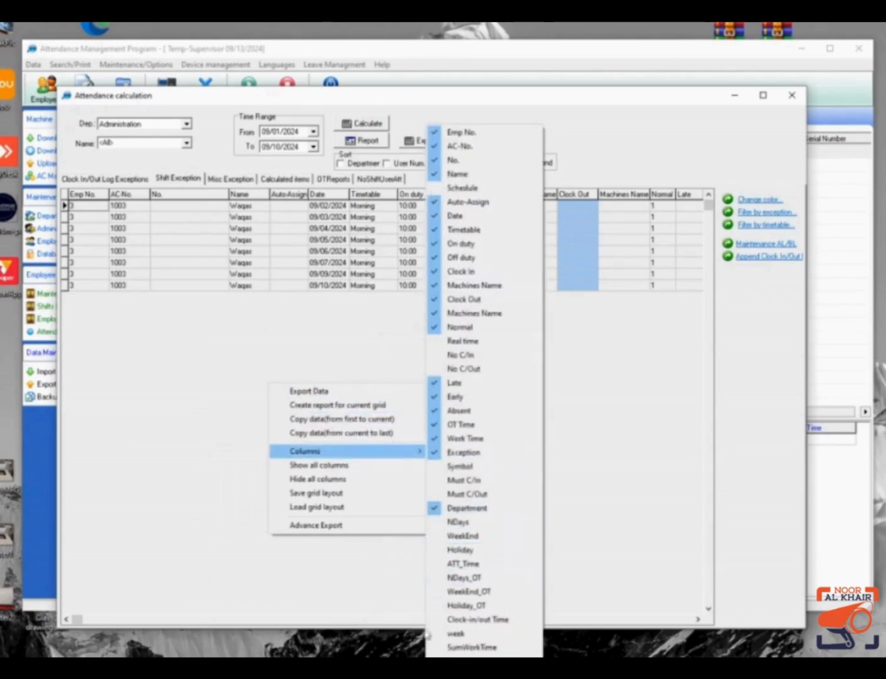
{"action": "left_click", "coordinate": [466, 509]}
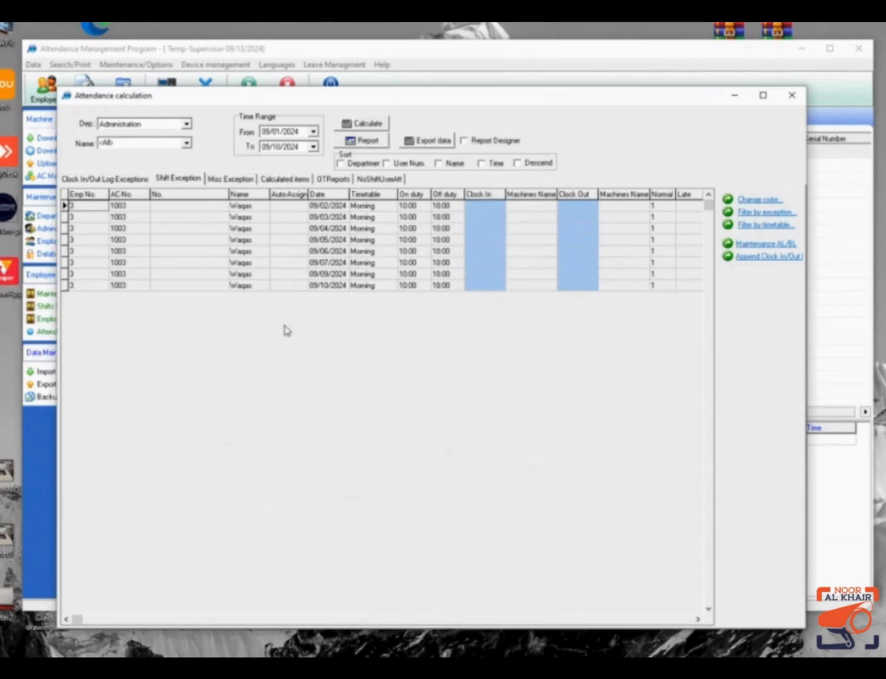
Hide the second Machines Name, Auto-Assign, No. and Emp No. columns from the Shift Exception grid.
{"action": "right_click", "coordinate": [253, 325]}
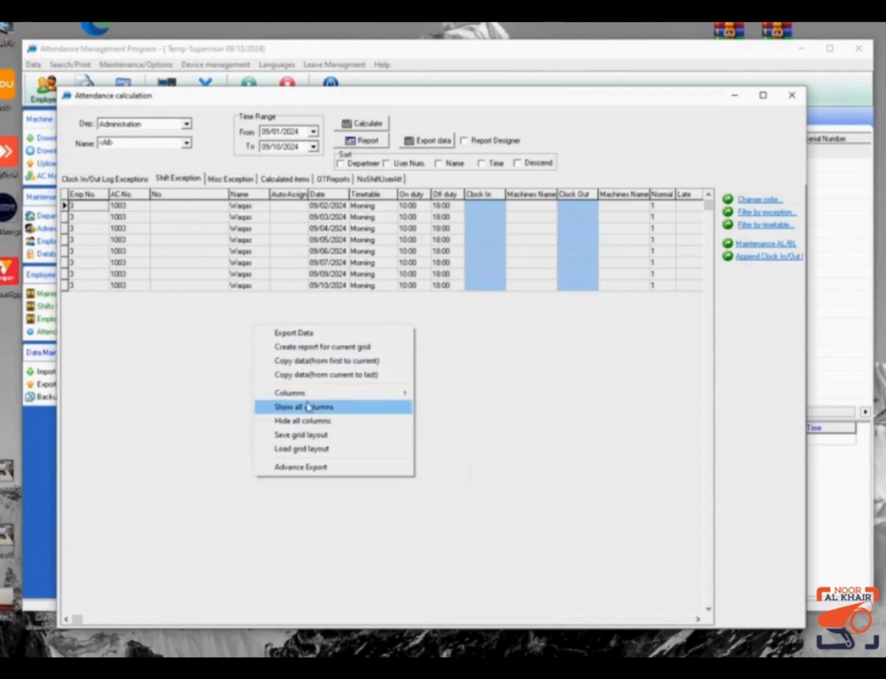
{"action": "mouse_move", "coordinate": [345, 398]}
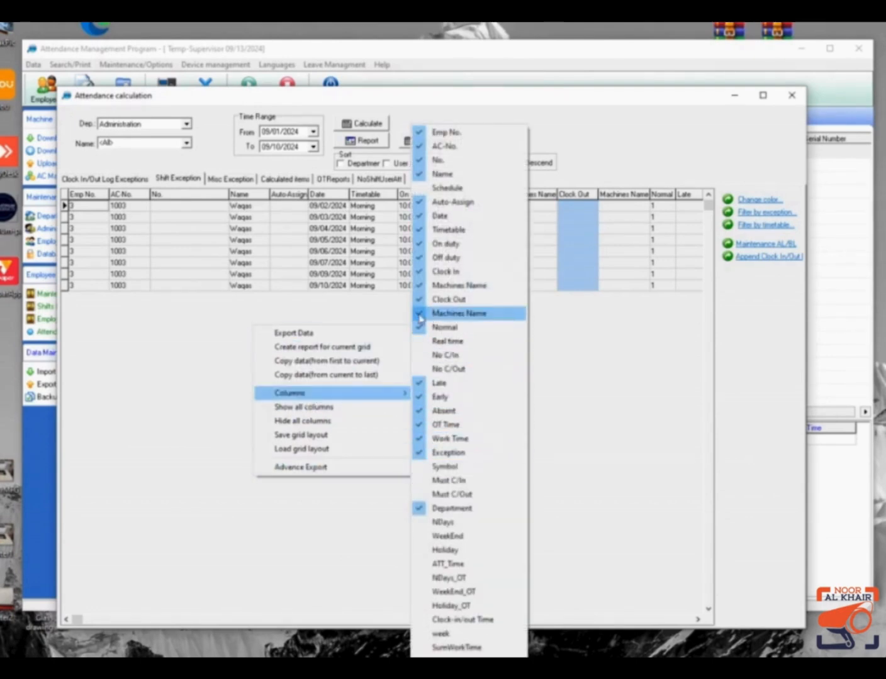
{"action": "right_click", "coordinate": [285, 344]}
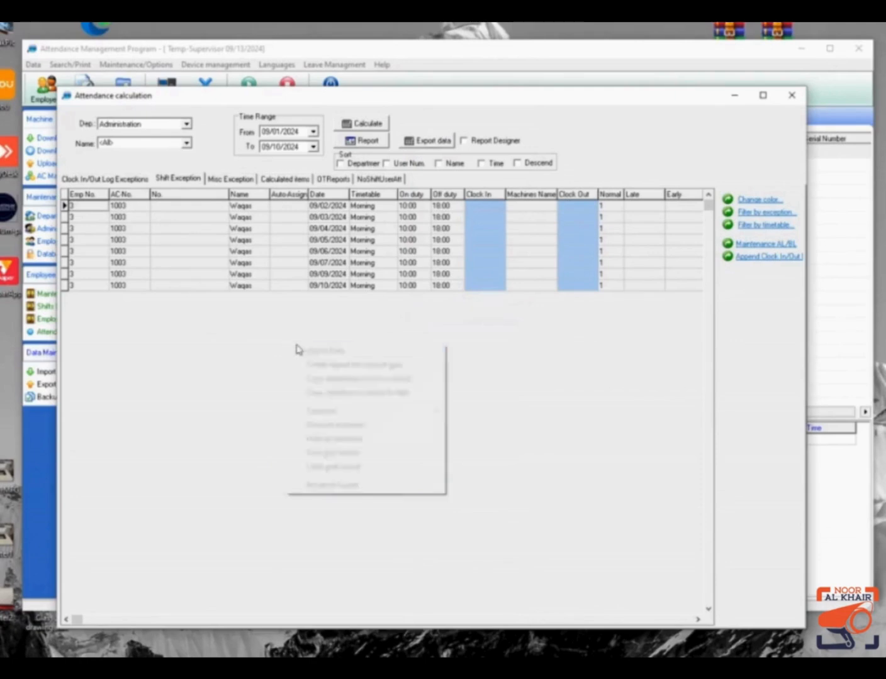
{"action": "mouse_move", "coordinate": [434, 412]}
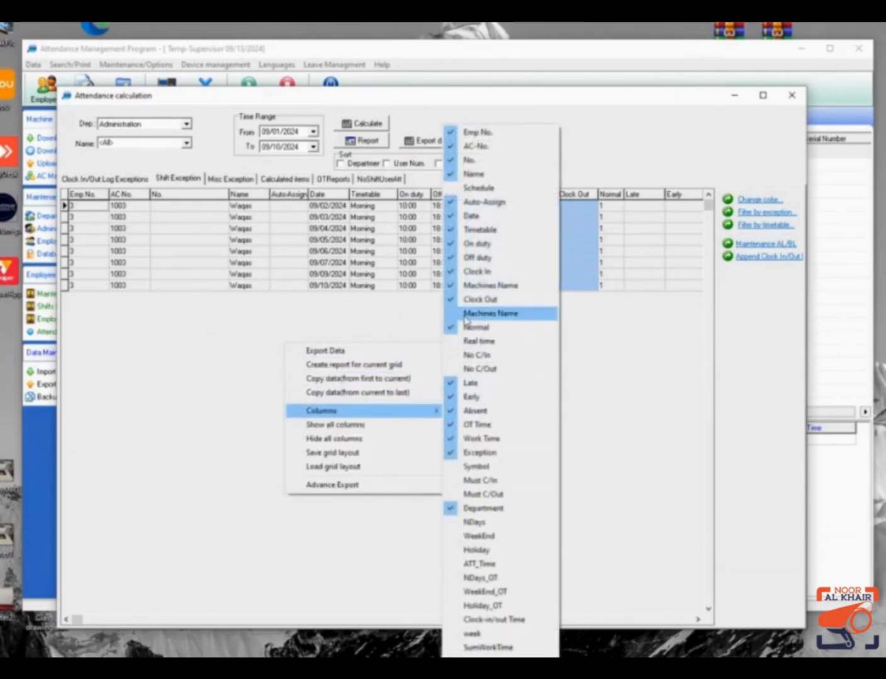
{"action": "left_click", "coordinate": [450, 287]}
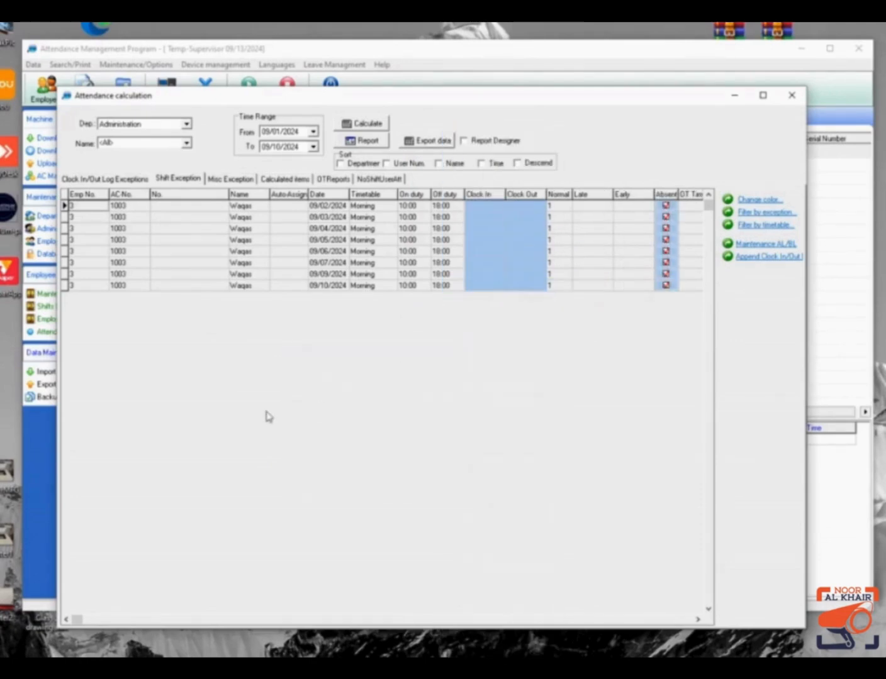
{"action": "right_click", "coordinate": [267, 414]}
{"action": "mouse_move", "coordinate": [399, 480]}
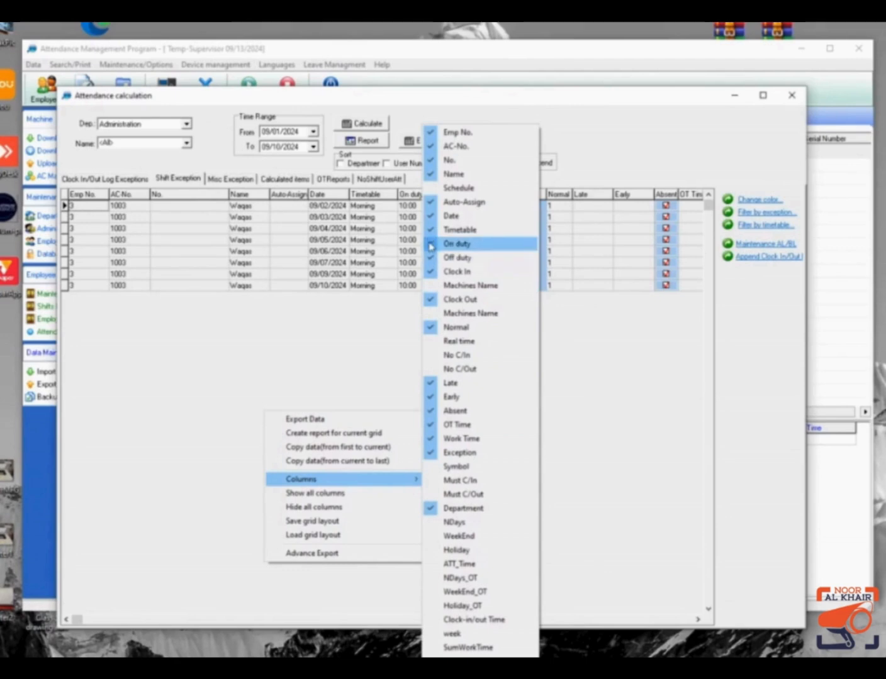
{"action": "left_click", "coordinate": [433, 202]}
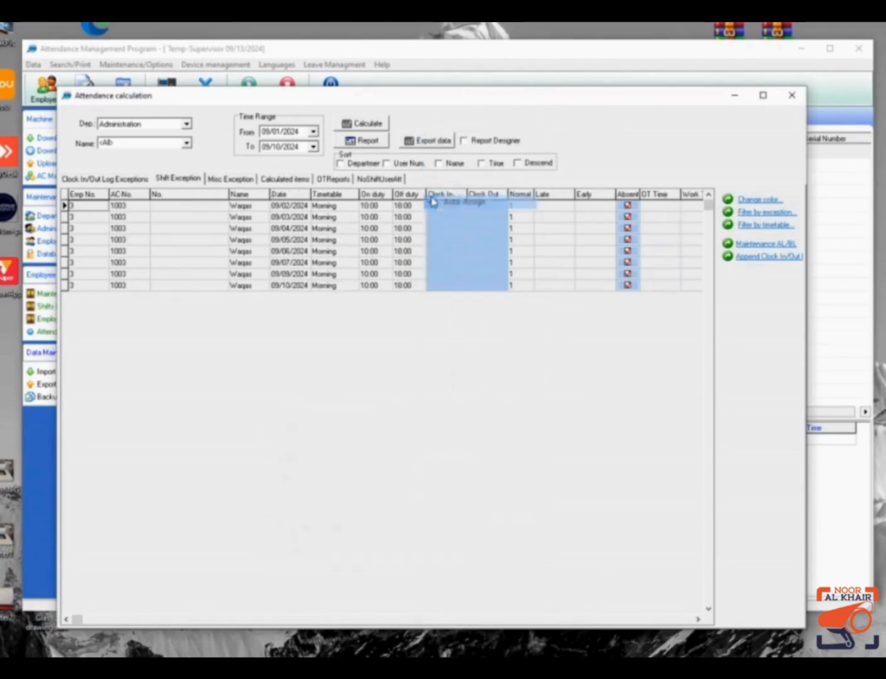
{"action": "right_click", "coordinate": [248, 357]}
{"action": "mouse_move", "coordinate": [398, 432]}
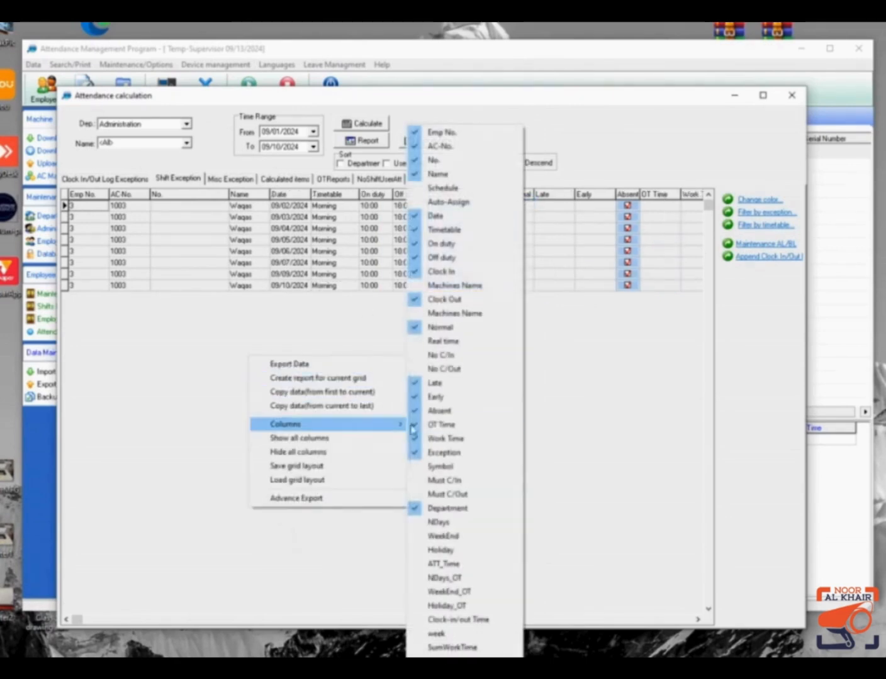
{"action": "left_click", "coordinate": [453, 161]}
{"action": "right_click", "coordinate": [284, 370]}
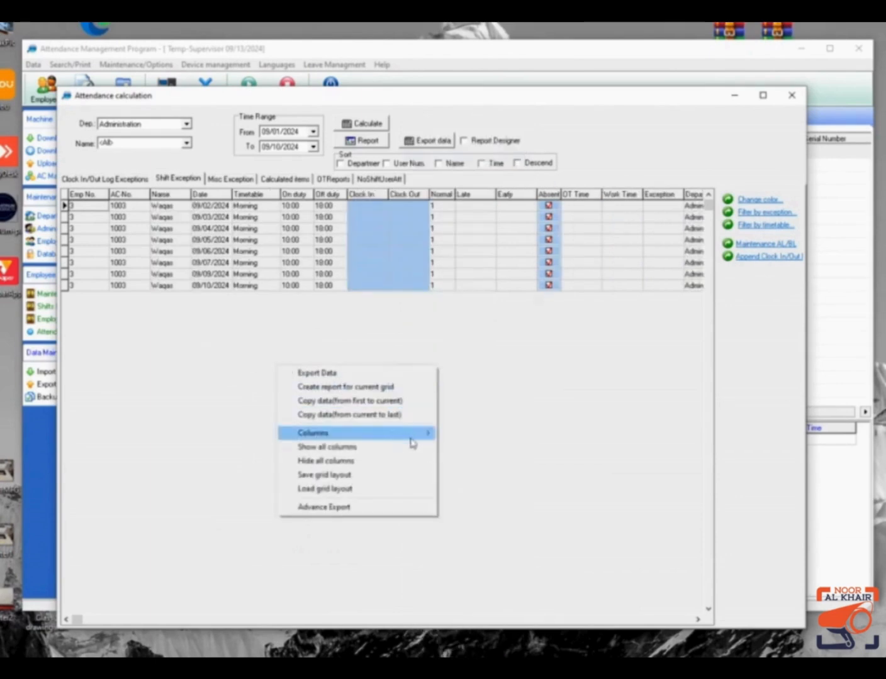
{"action": "left_click", "coordinate": [450, 136]}
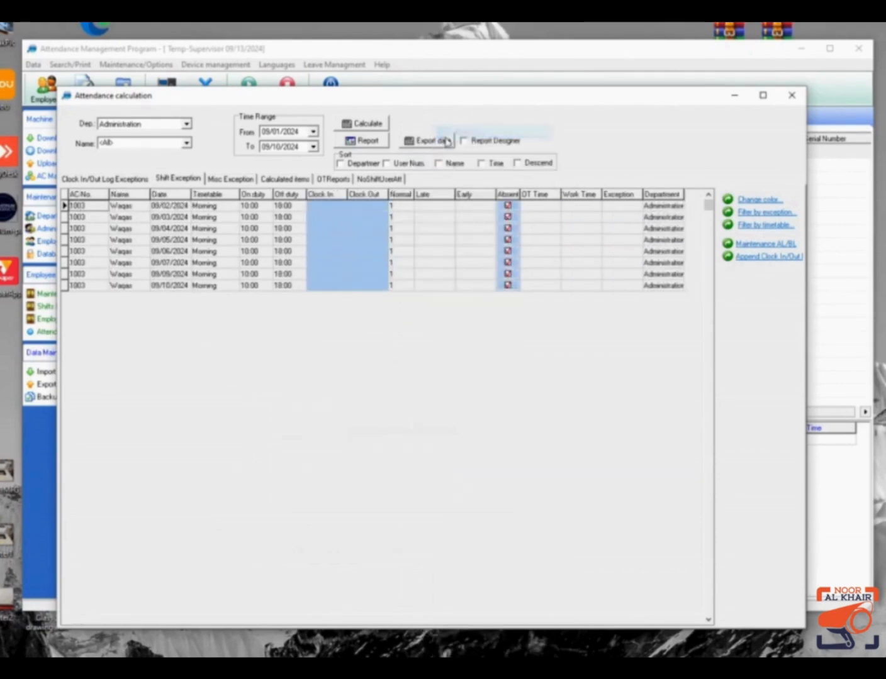
Hide the Normal, Exception and Department columns from the grid.
{"action": "right_click", "coordinate": [296, 378]}
{"action": "mouse_move", "coordinate": [427, 446]}
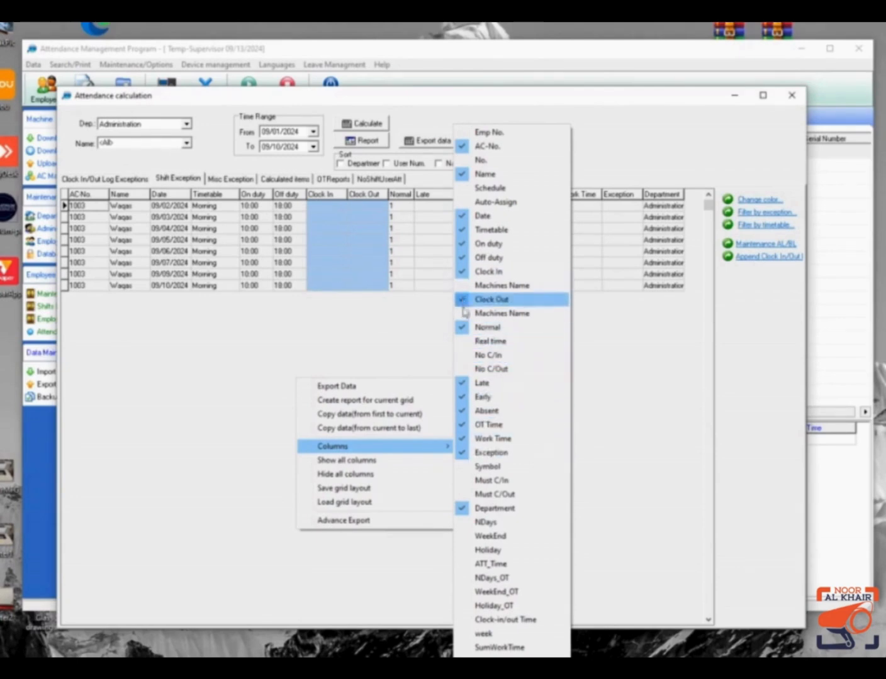
{"action": "left_click", "coordinate": [461, 328]}
{"action": "right_click", "coordinate": [304, 410]}
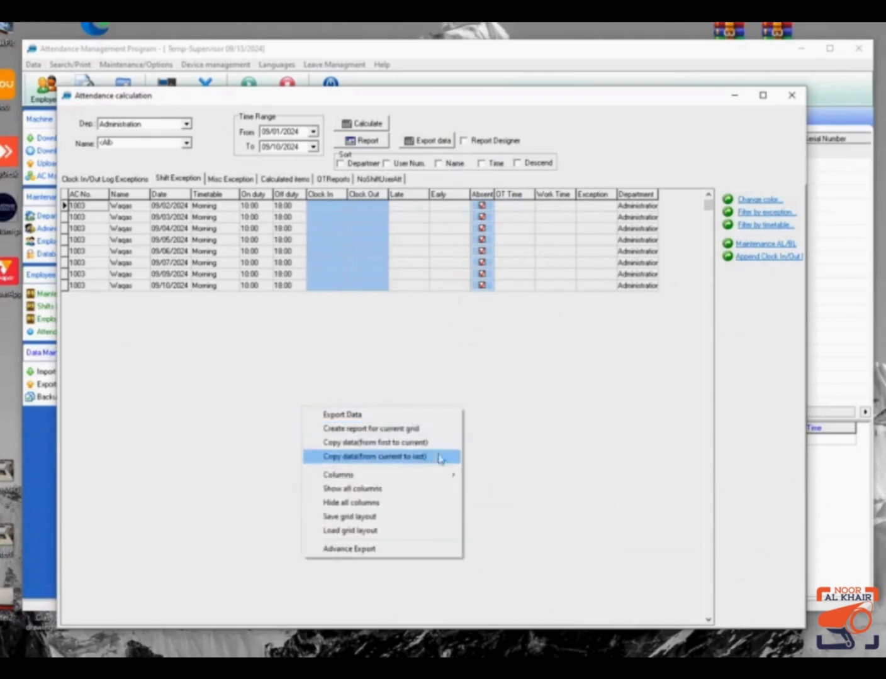
{"action": "mouse_move", "coordinate": [455, 479]}
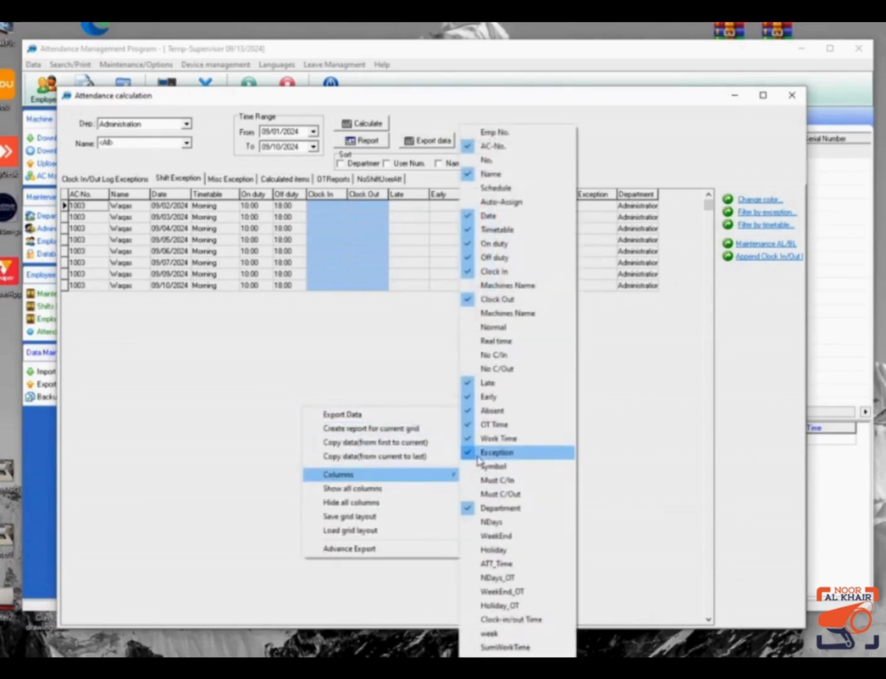
{"action": "left_click", "coordinate": [468, 454]}
{"action": "right_click", "coordinate": [288, 414]}
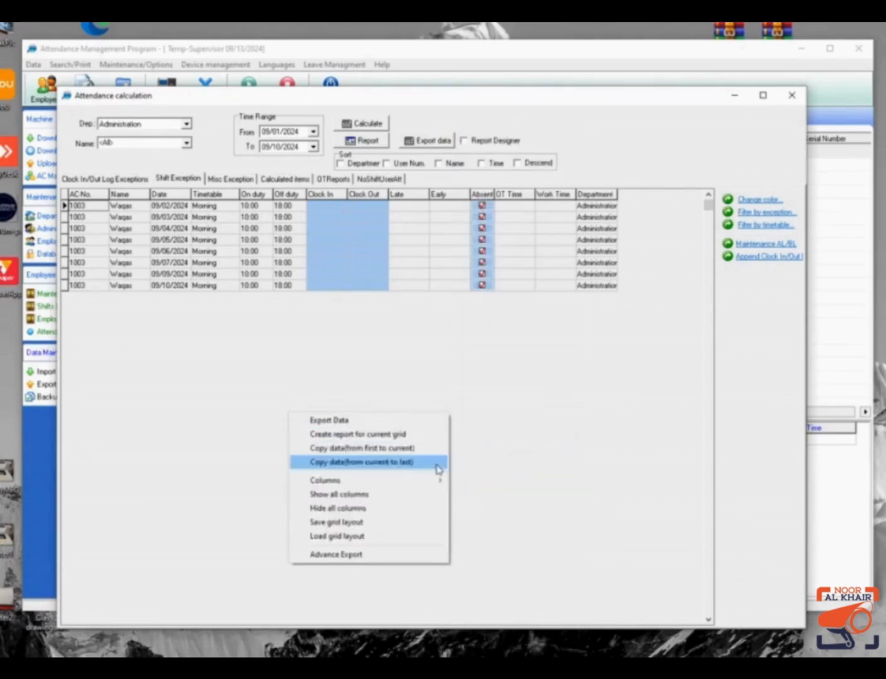
{"action": "mouse_move", "coordinate": [424, 482]}
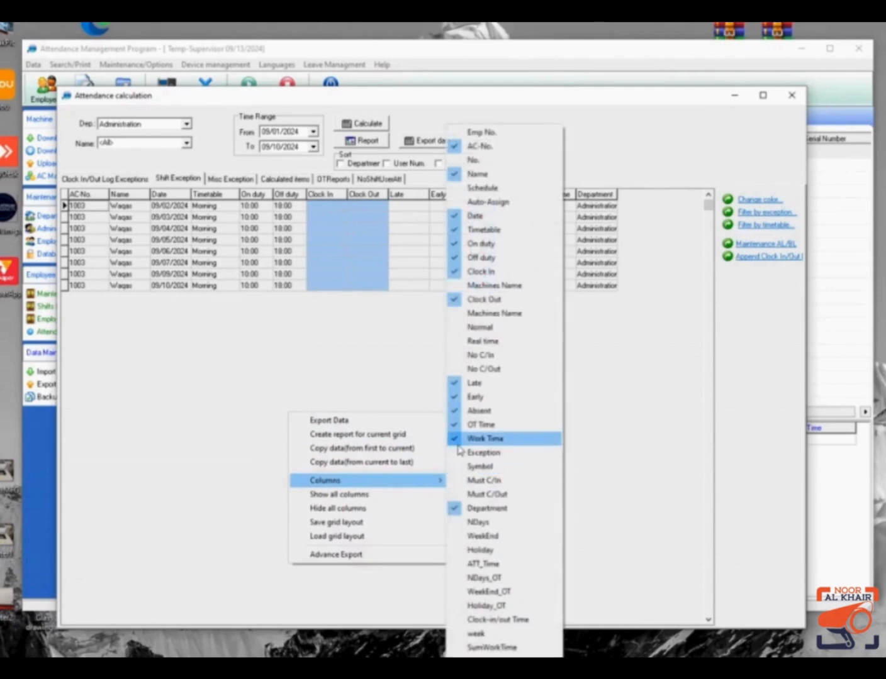
{"action": "left_click", "coordinate": [456, 511]}
Close the grid options unchanged and rerun the attendance calculation.
{"action": "right_click", "coordinate": [298, 404]}
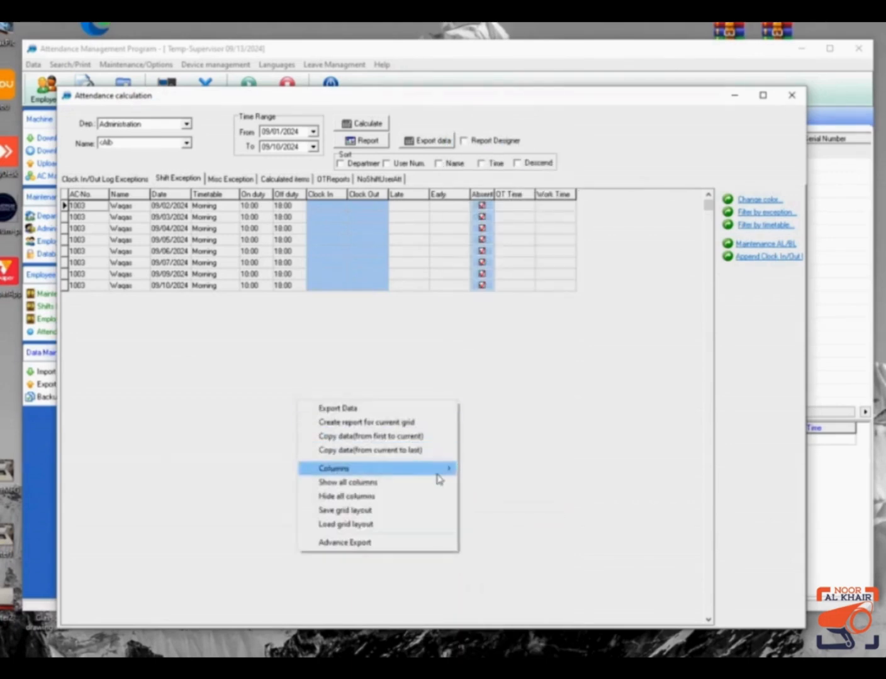
{"action": "left_click", "coordinate": [348, 511]}
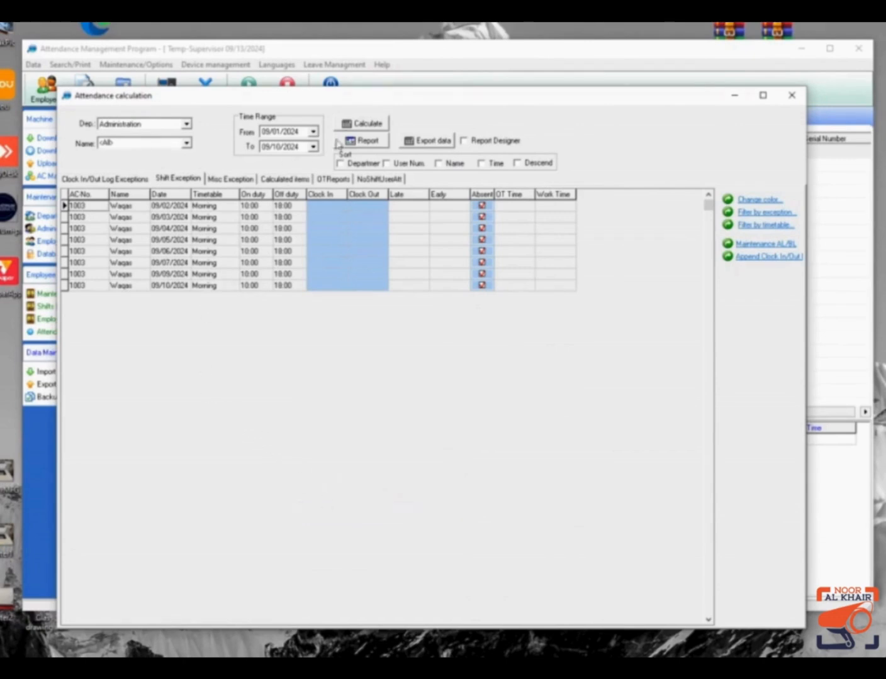
{"action": "left_click", "coordinate": [351, 125]}
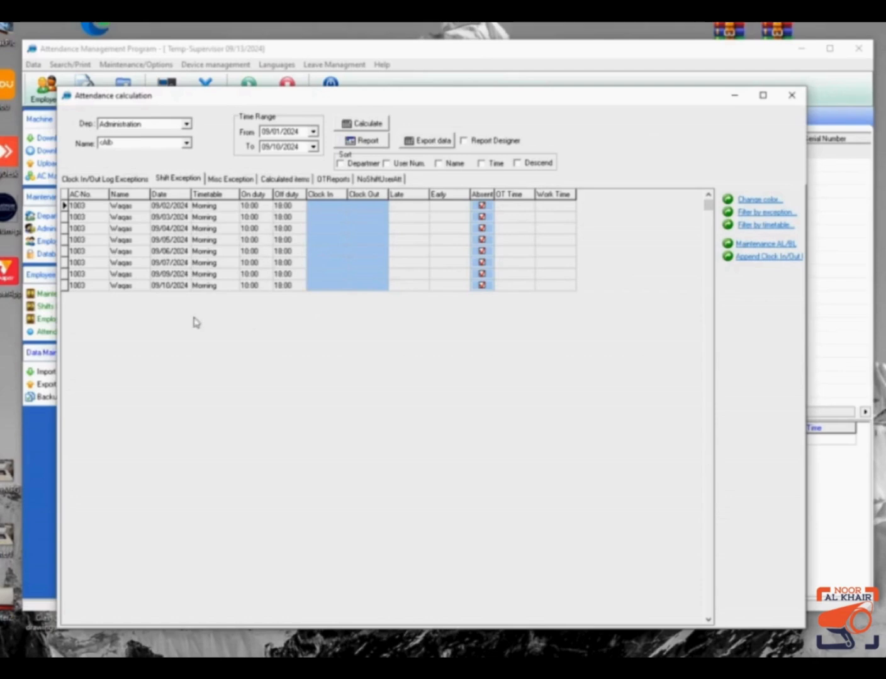
View the empty Misc Exception sheet, then move on to the Calculated items sheet.
{"action": "left_click", "coordinate": [232, 182]}
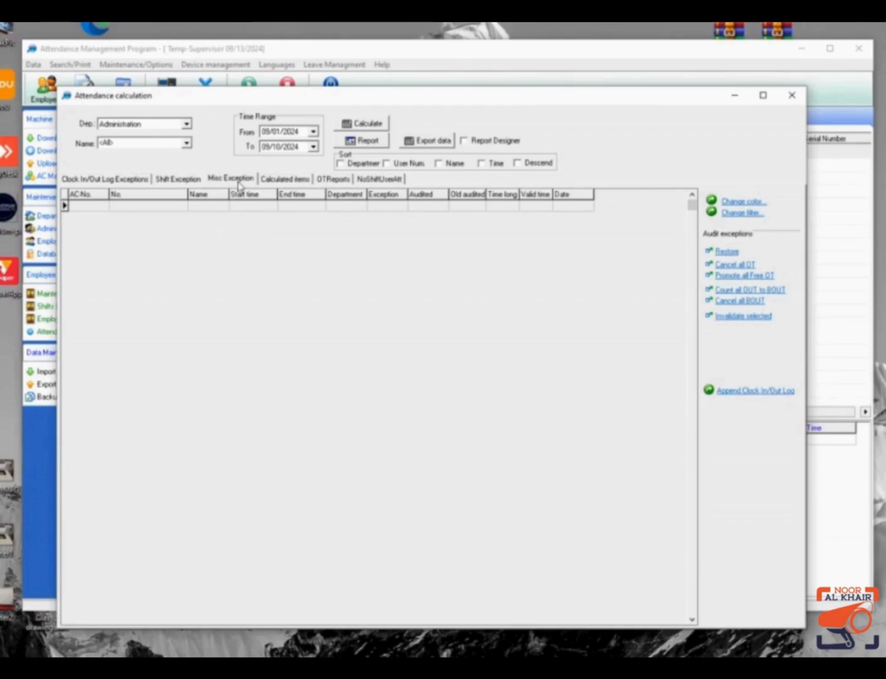
{"action": "left_click", "coordinate": [282, 181]}
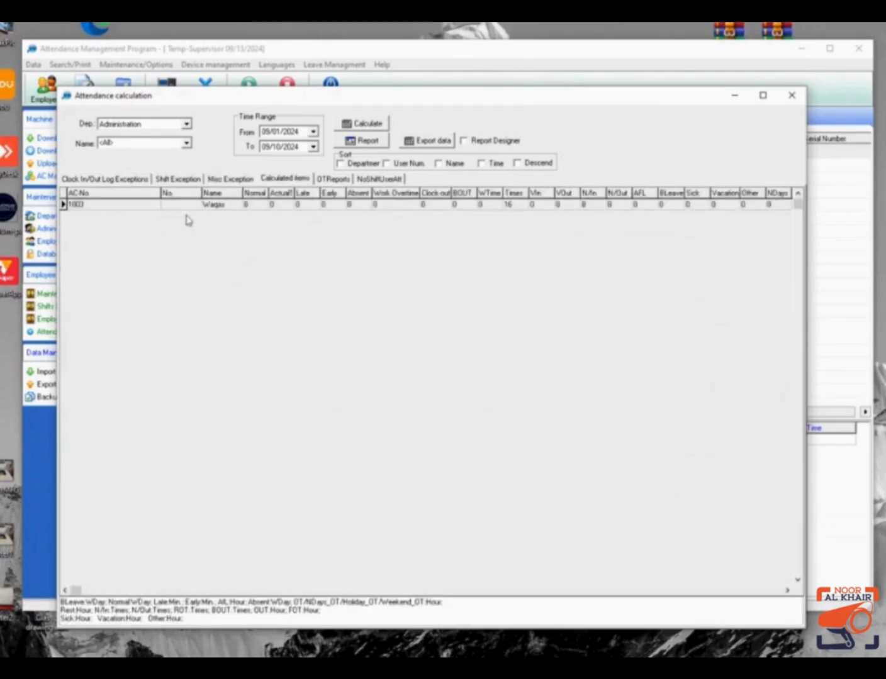
Hide the AFL column in the Calculated items grid, then return to the Shift Exception sheet.
{"action": "right_click", "coordinate": [225, 280]}
{"action": "mouse_move", "coordinate": [328, 351]}
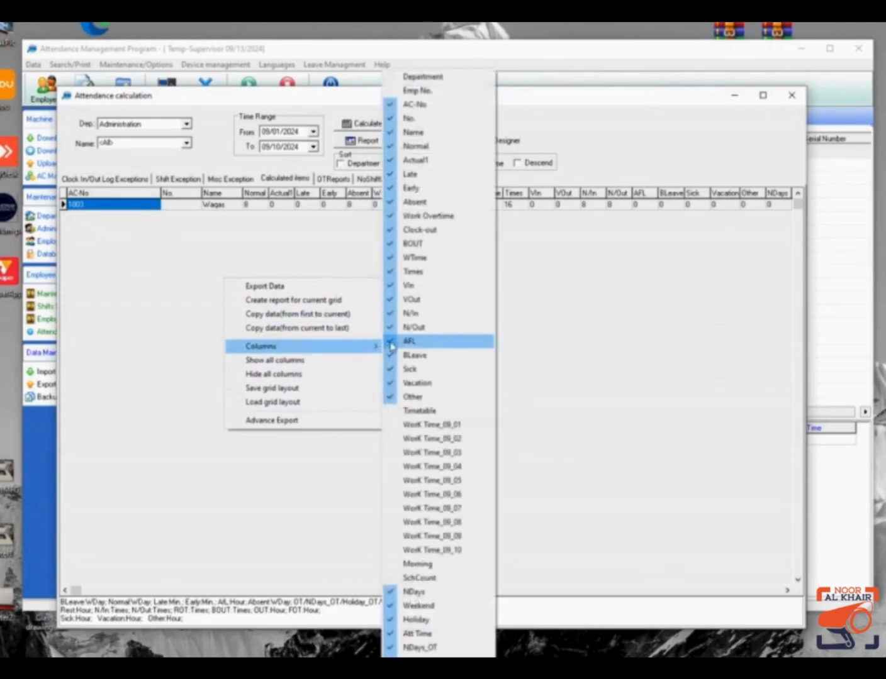
{"action": "left_click", "coordinate": [391, 341]}
{"action": "right_click", "coordinate": [358, 285]}
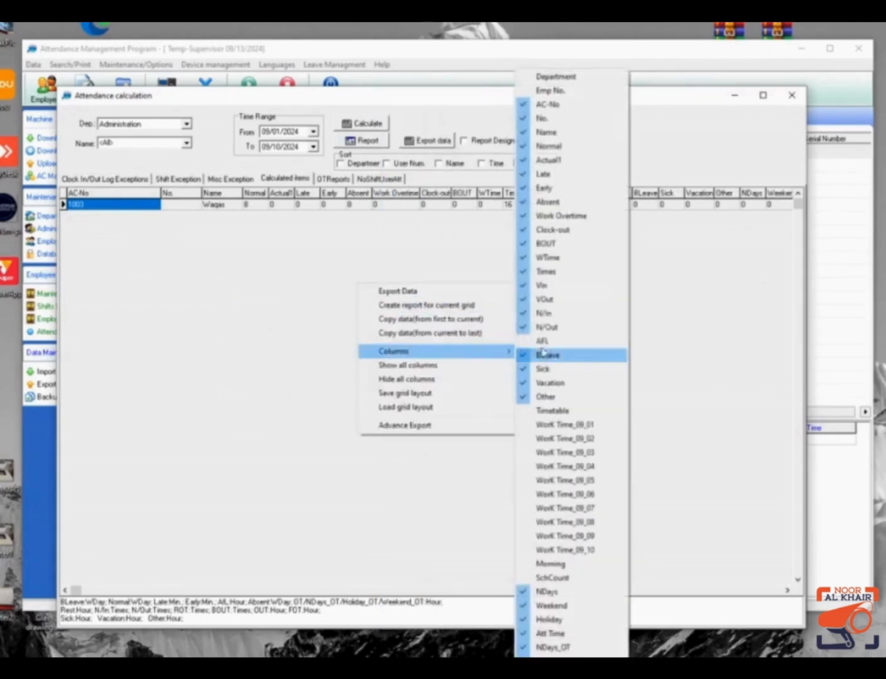
{"action": "left_click", "coordinate": [323, 303]}
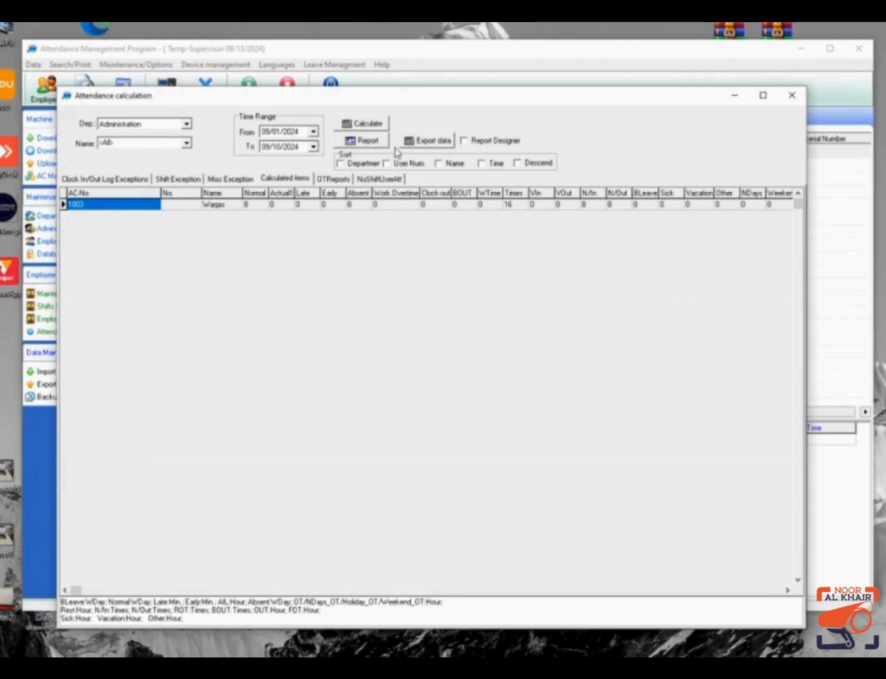
{"action": "left_click", "coordinate": [174, 181]}
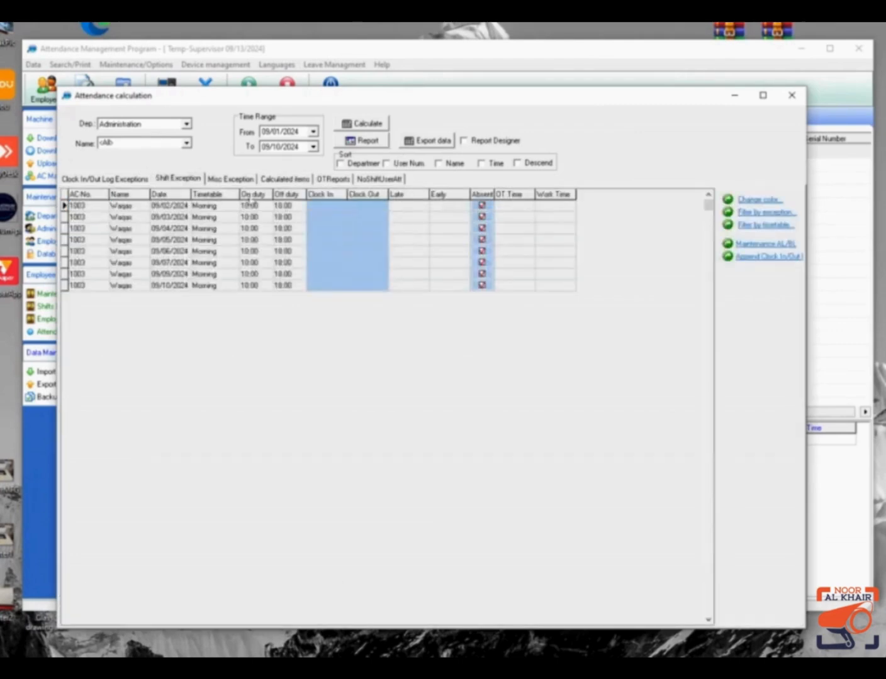
Preview a report of the current Shift Exception grid, enlarged to show the full page, then close it.
{"action": "left_click", "coordinate": [384, 145]}
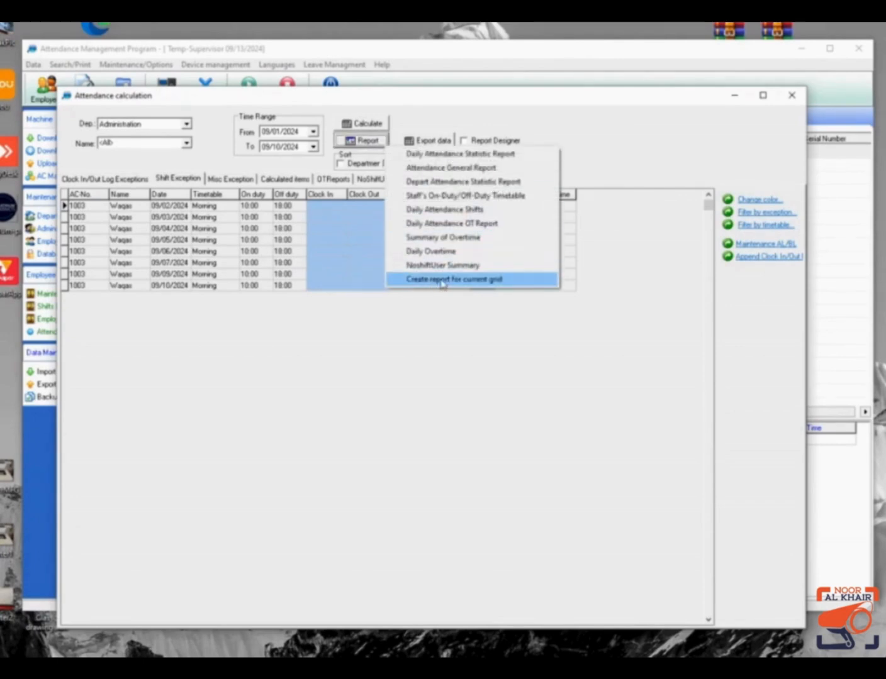
{"action": "left_click", "coordinate": [442, 282]}
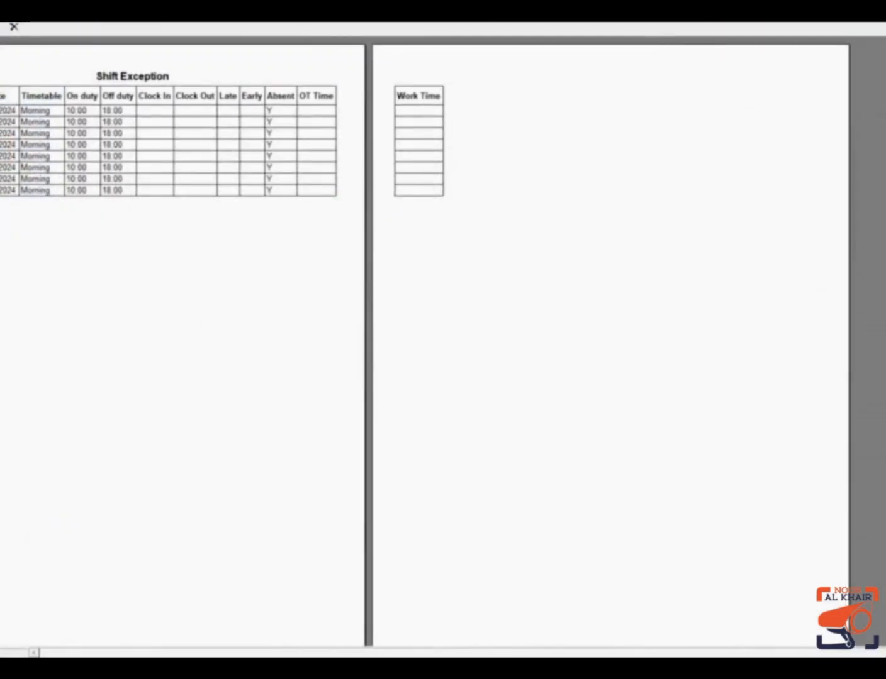
{"action": "left_click", "coordinate": [880, 8]}
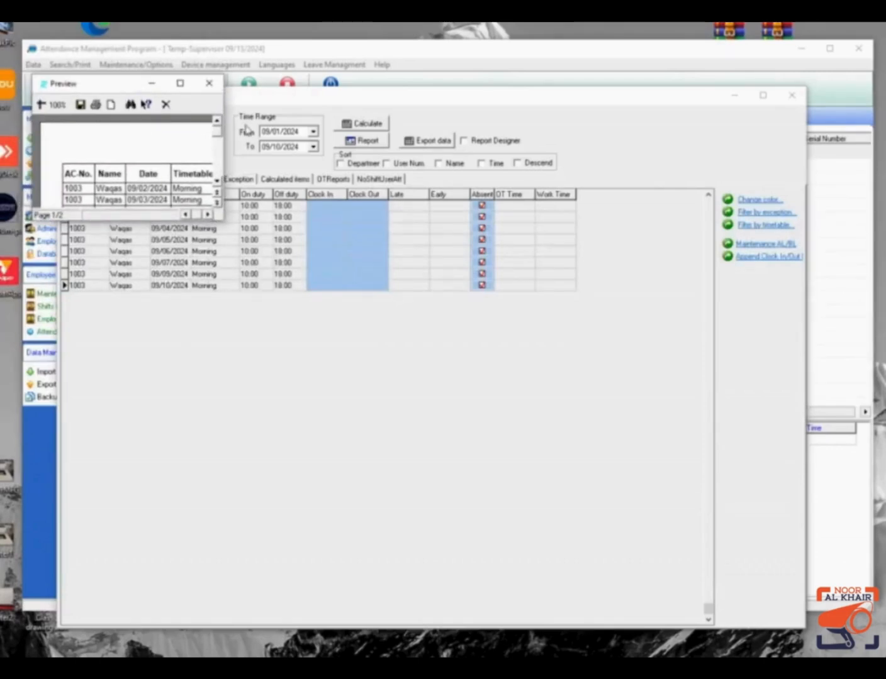
{"action": "left_click_drag", "start_coordinate": [225, 107], "coordinate": [850, 170]}
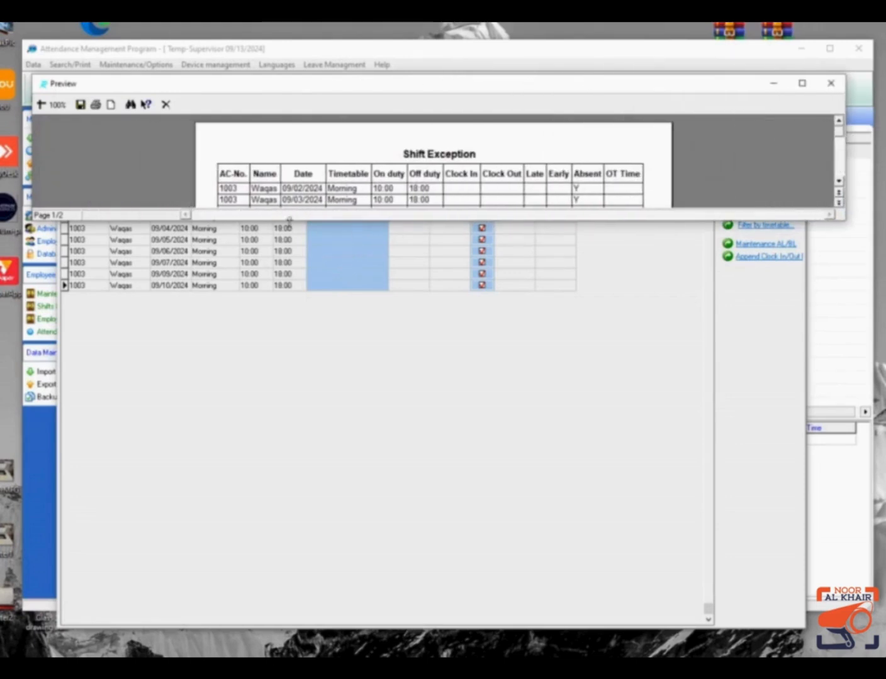
{"action": "left_click_drag", "start_coordinate": [294, 218], "coordinate": [277, 636]}
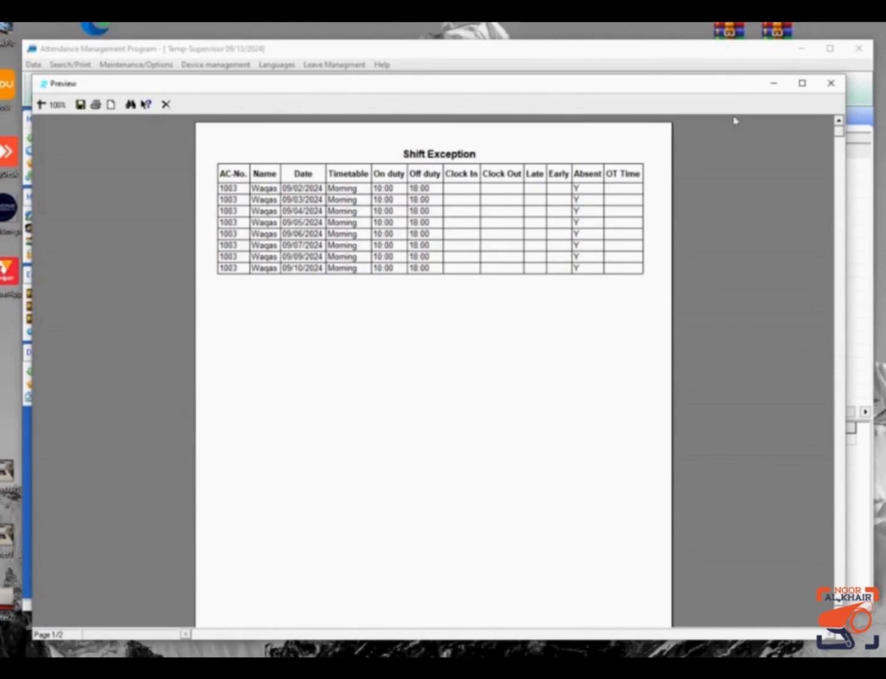
{"action": "left_click", "coordinate": [830, 83]}
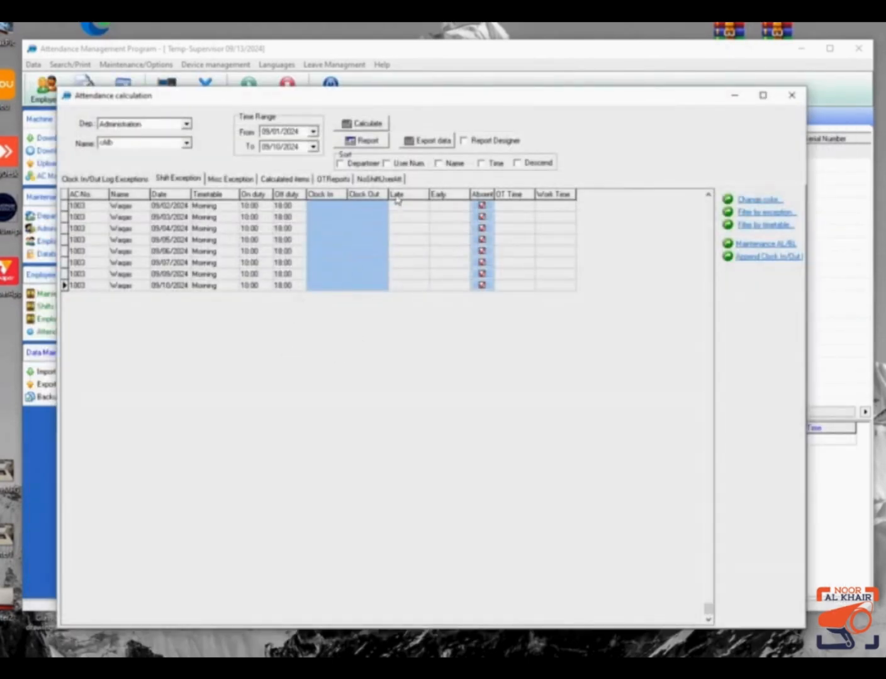
Export the Shift Exception data, excluding OT Time, to DailyAttendance.xls on the Desktop.
{"action": "left_click", "coordinate": [425, 140]}
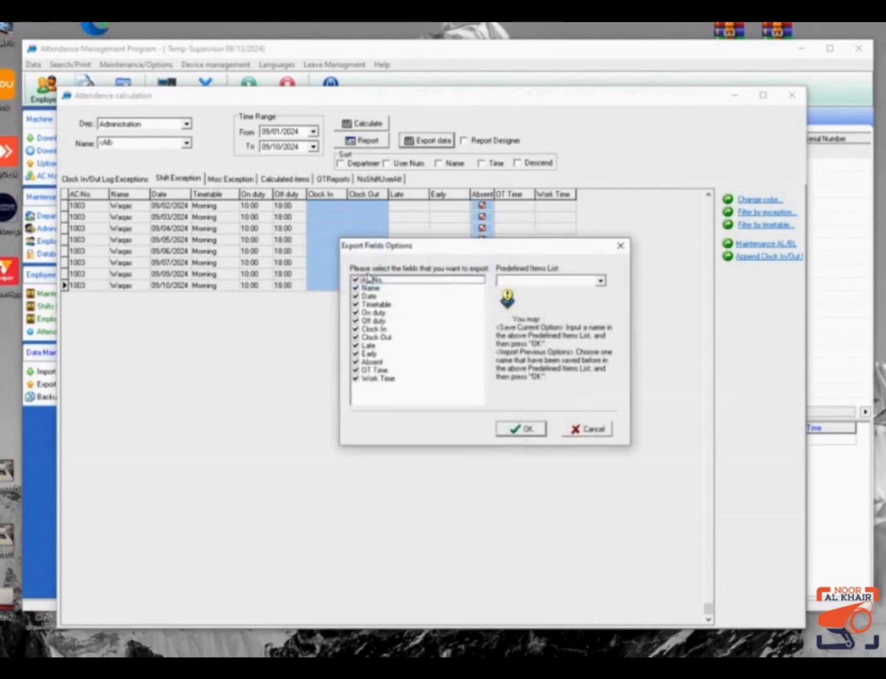
{"action": "left_click", "coordinate": [356, 370]}
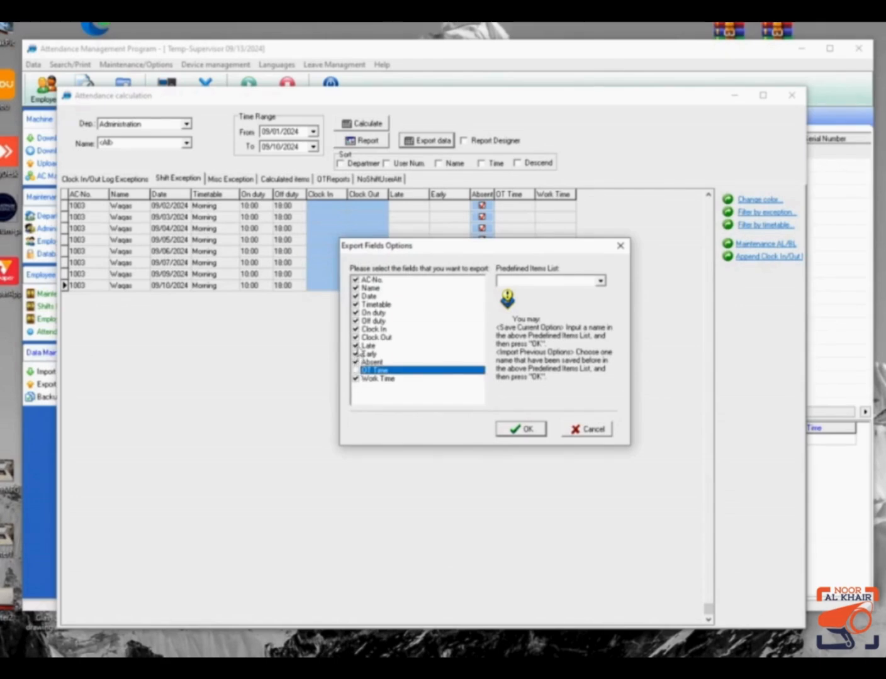
{"action": "left_click", "coordinate": [517, 437]}
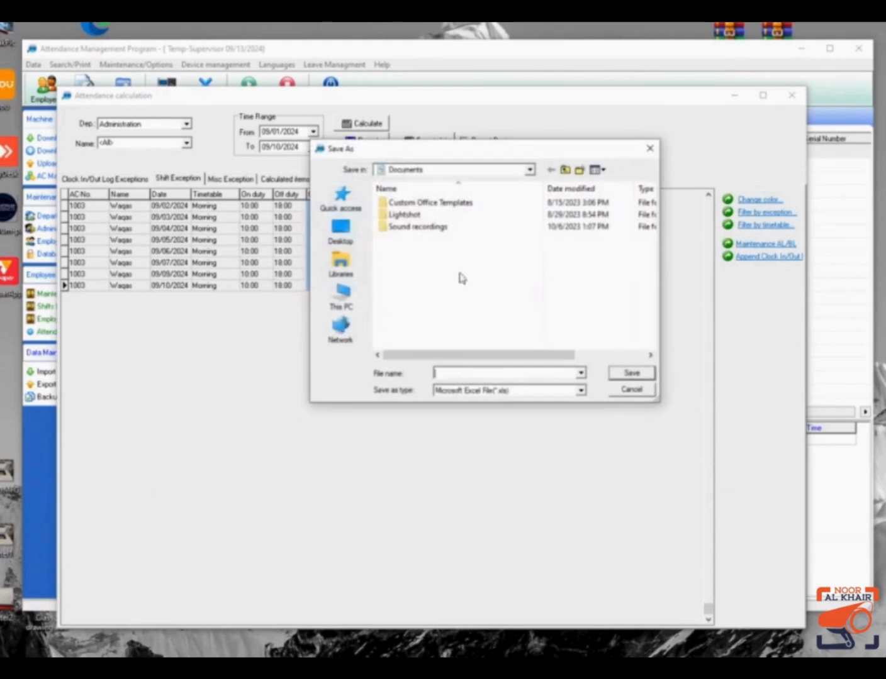
{"action": "left_click", "coordinate": [340, 230]}
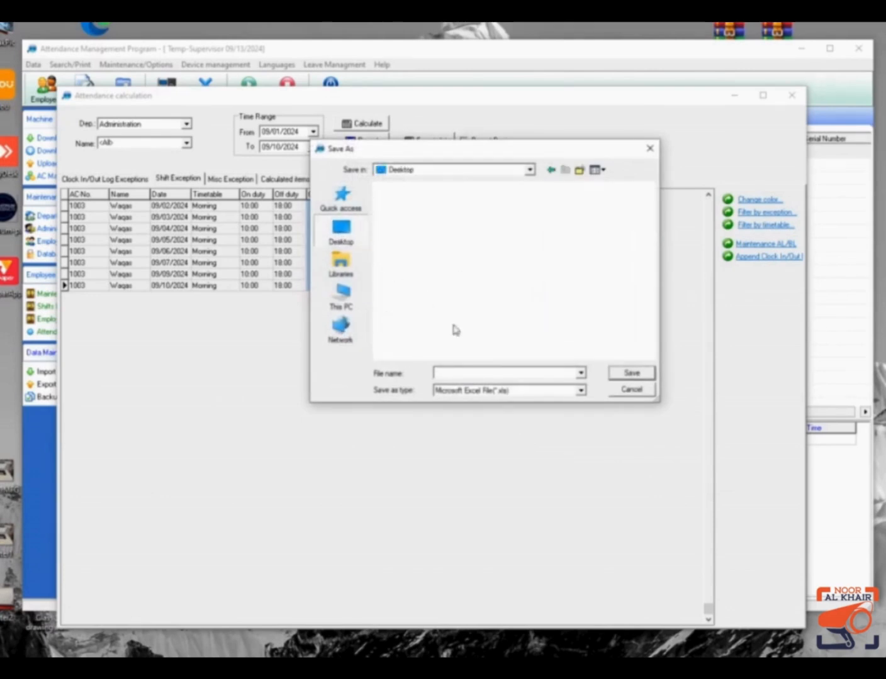
{"action": "left_click", "coordinate": [497, 373]}
{"action": "type", "text": "DailyAttendance"}
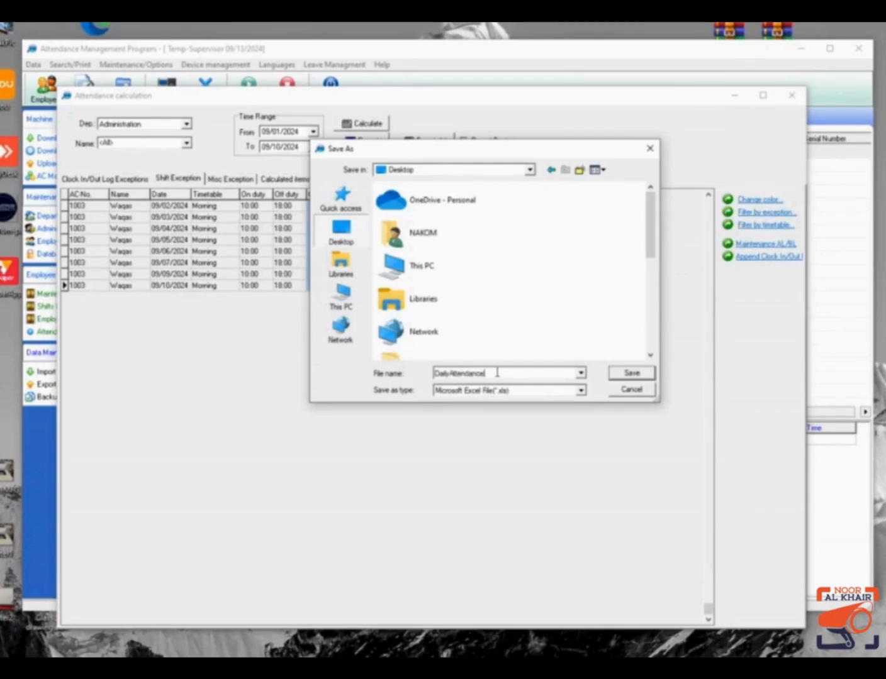
{"action": "left_click", "coordinate": [633, 373]}
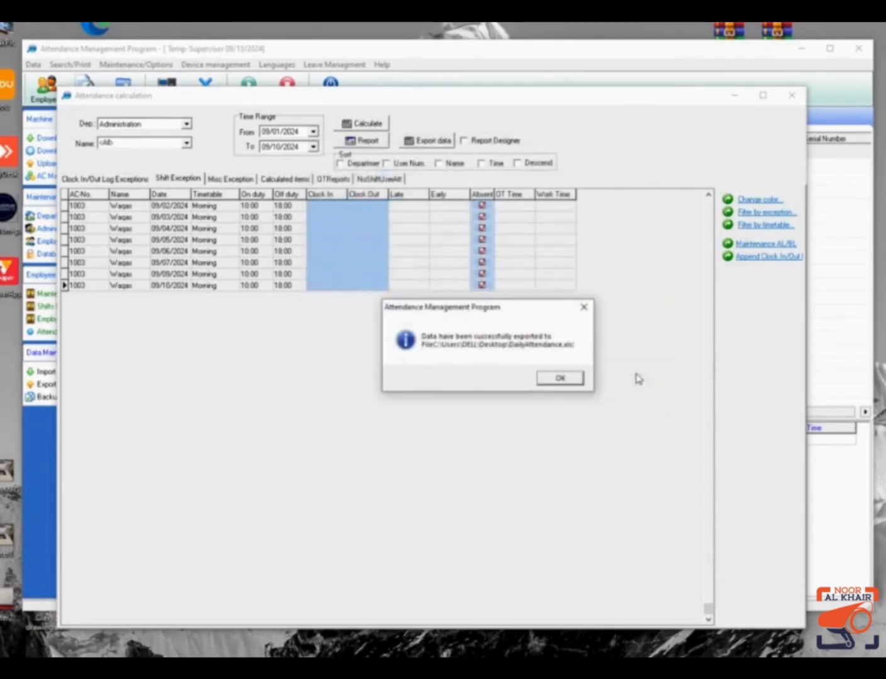
{"action": "left_click", "coordinate": [561, 383]}
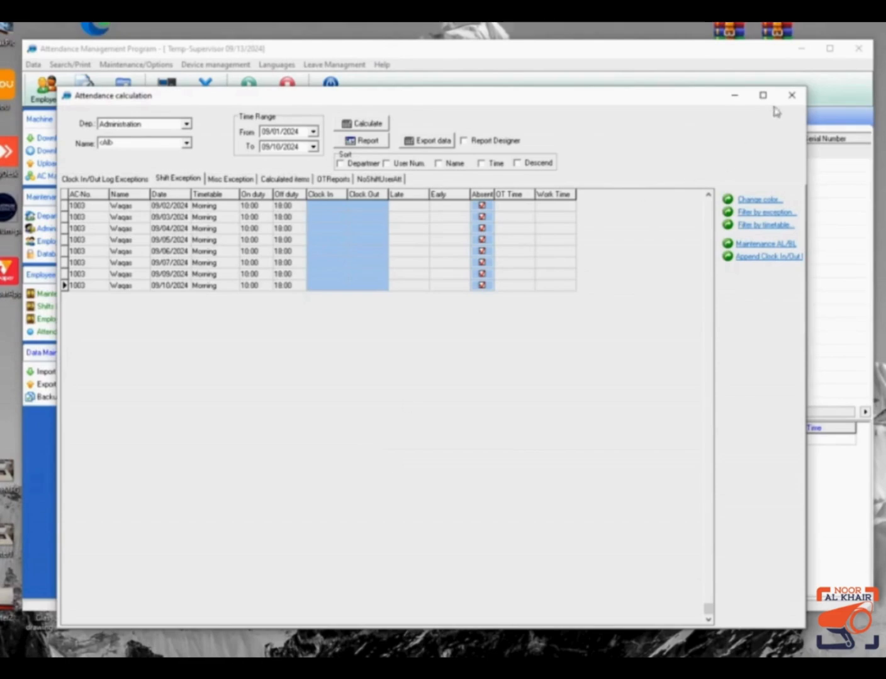
Close the Attendance calculation window.
{"action": "left_click", "coordinate": [792, 95]}
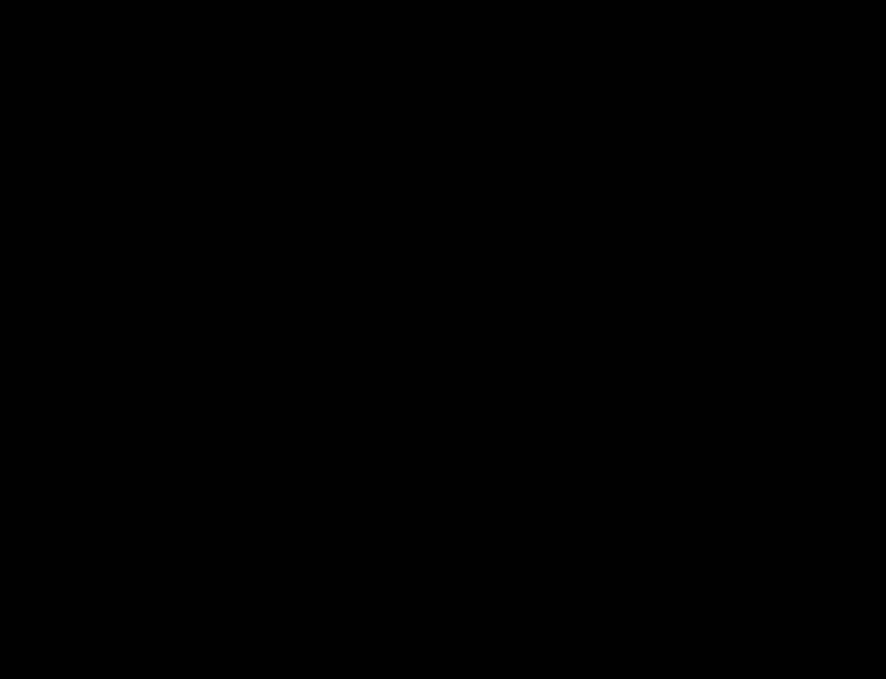